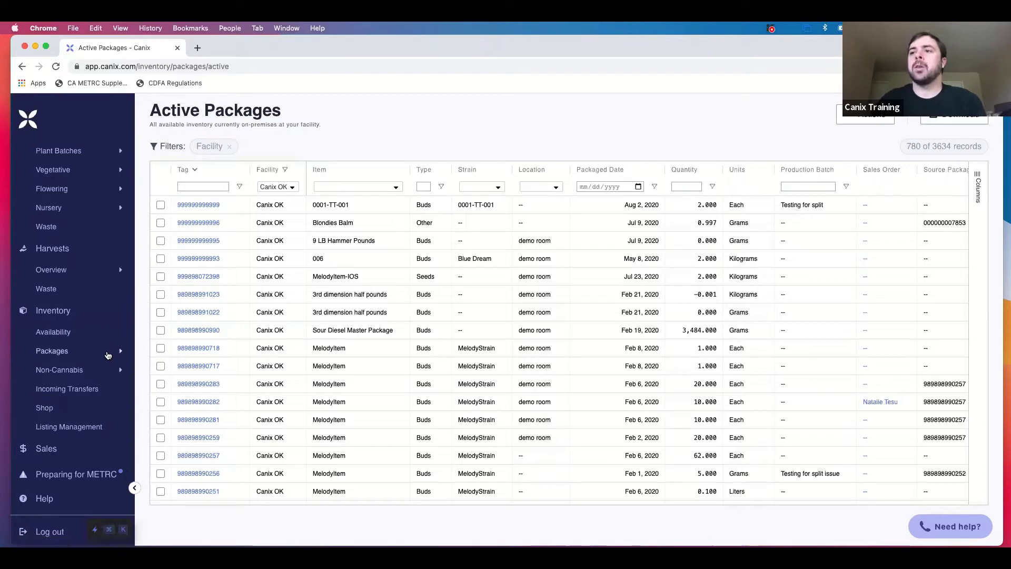
On Active Packages, expand Actions > Create Package to show From Untracked Item and From Harvest.
{"action": "left_click", "coordinate": [108, 354]}
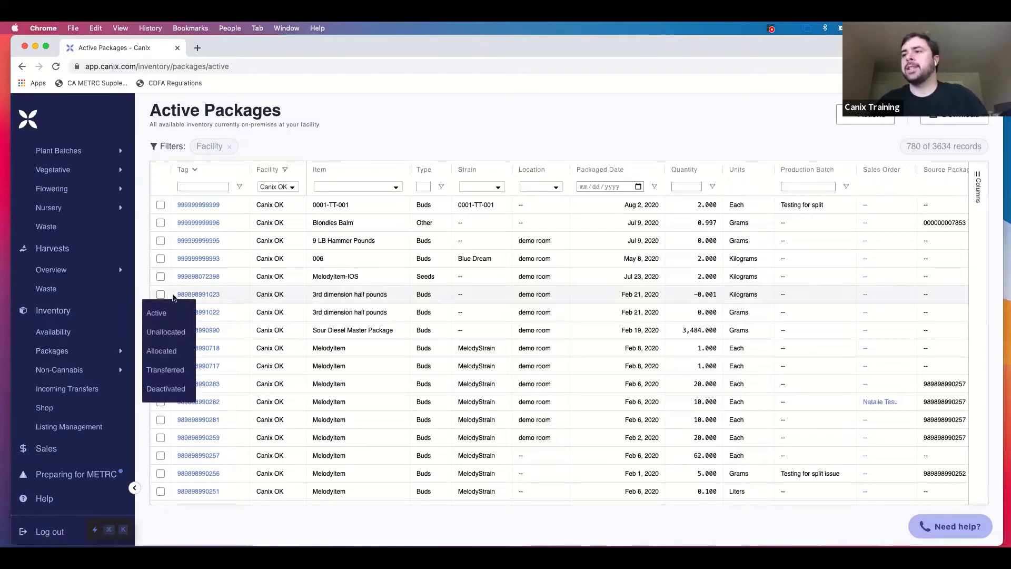
{"action": "left_click", "coordinate": [542, 116]}
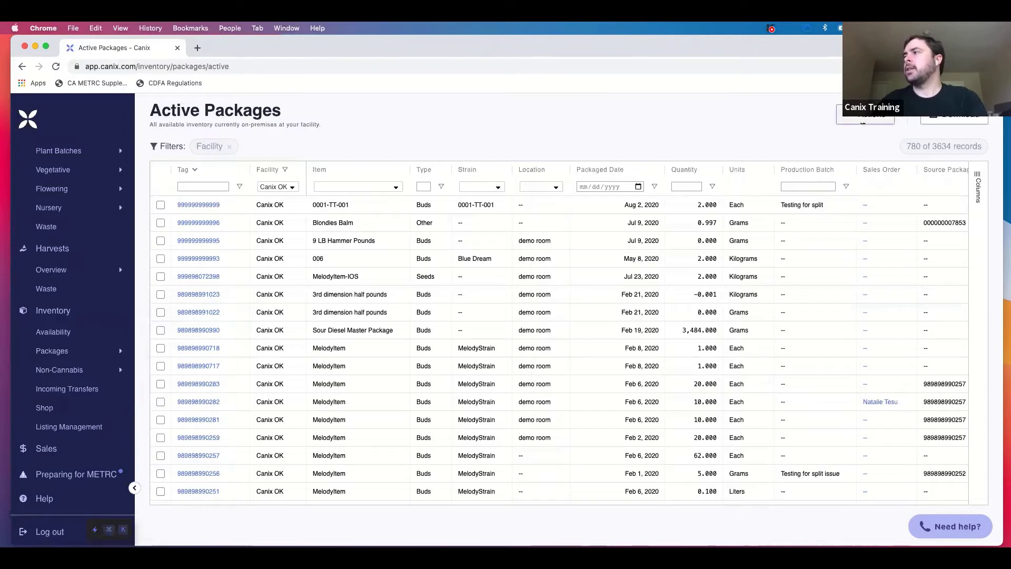
{"action": "left_click", "coordinate": [863, 120]}
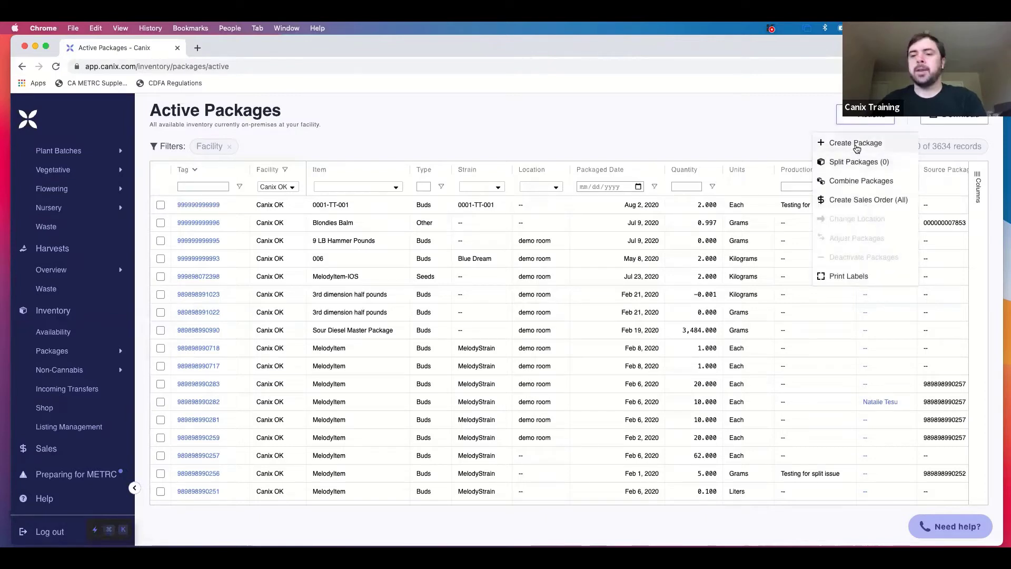
{"action": "left_click", "coordinate": [859, 147]}
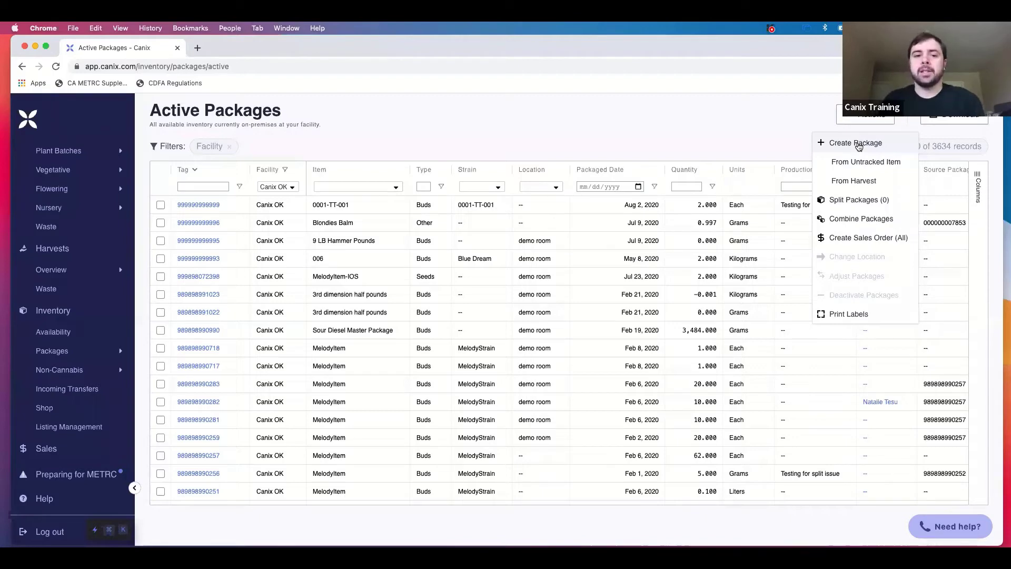
{"action": "left_click", "coordinate": [866, 183]}
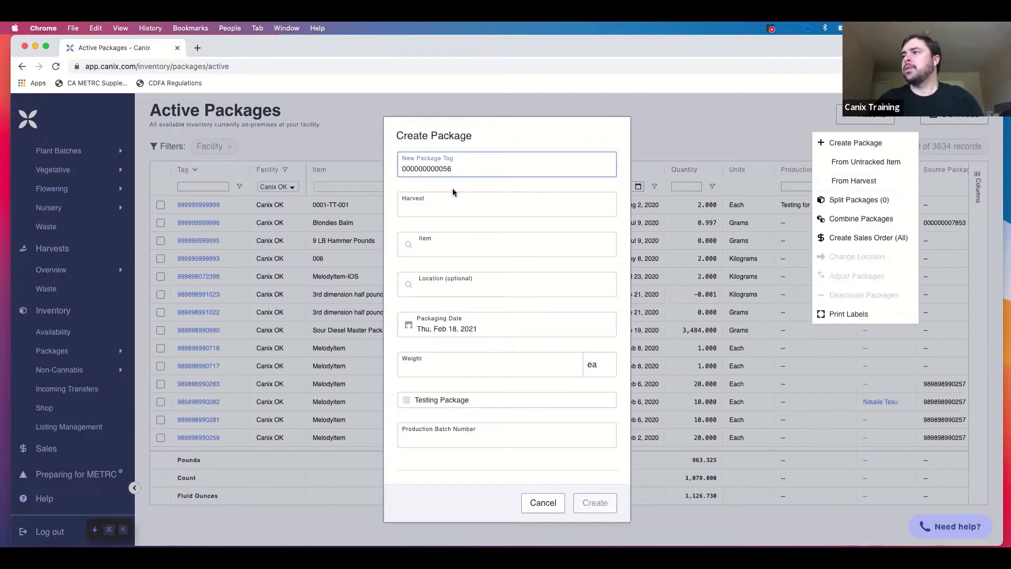
{"action": "left_click", "coordinate": [456, 210]}
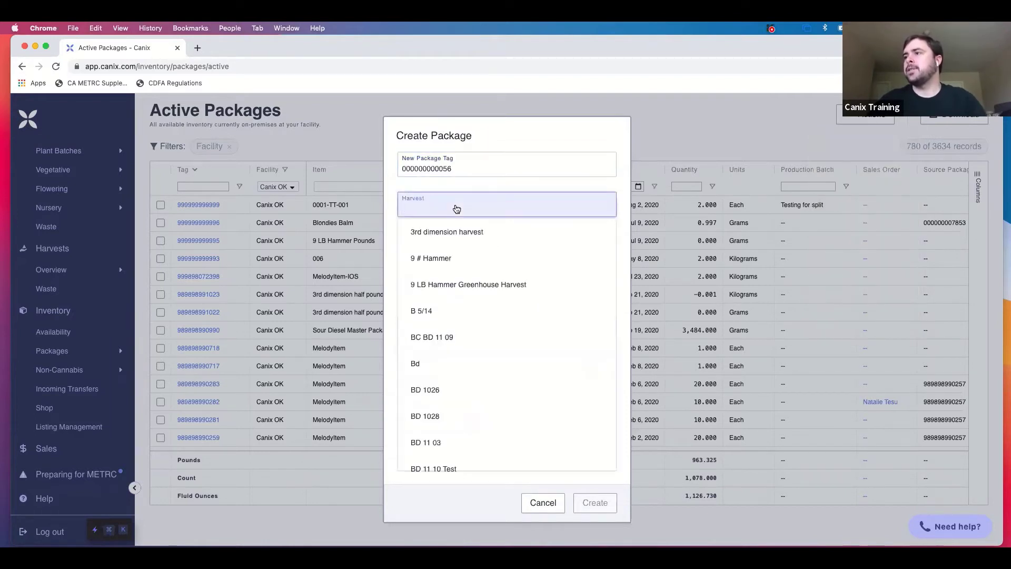
{"action": "type", "text": "drea"}
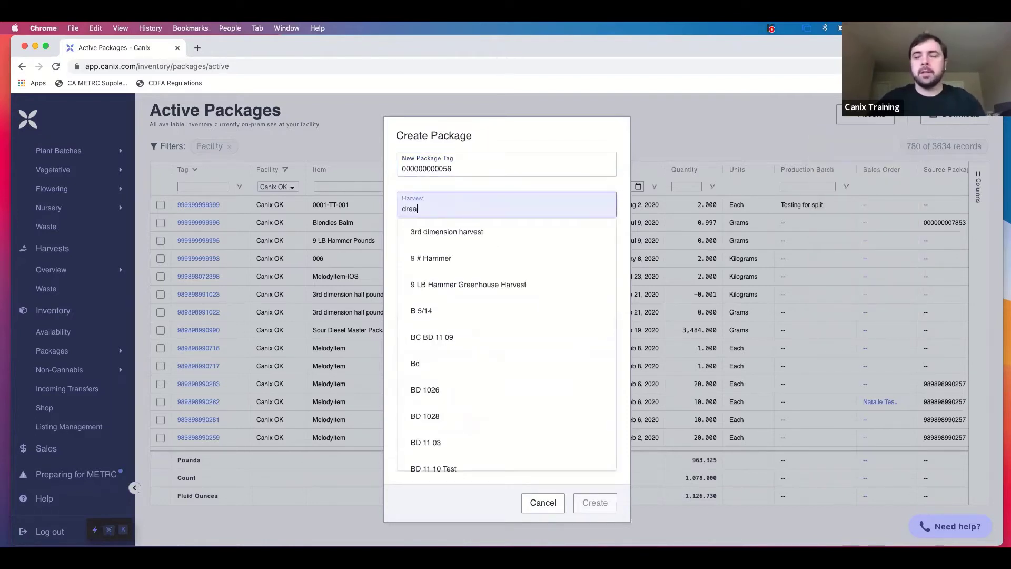
{"action": "type", "text": "m queen"}
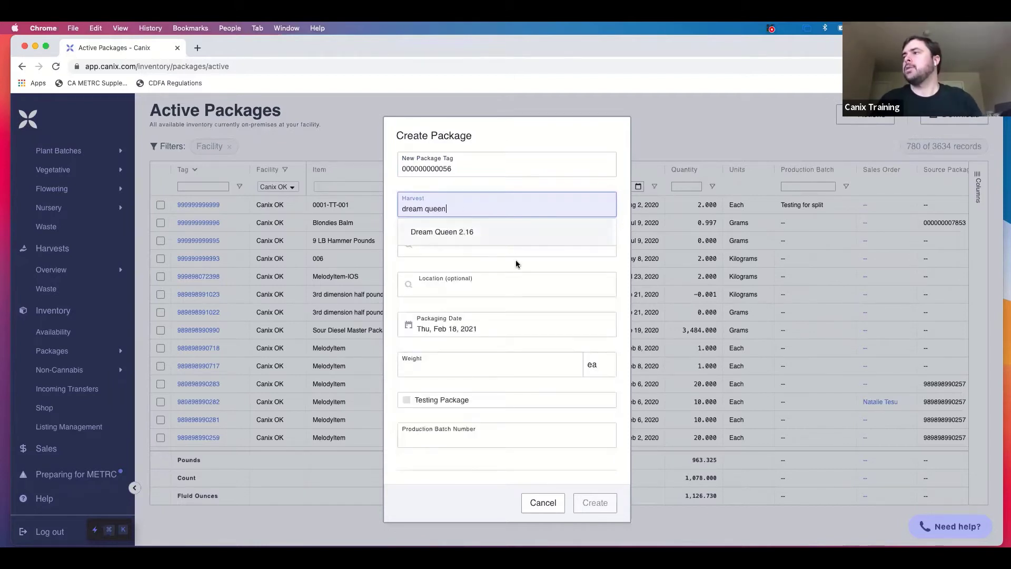
{"action": "left_click", "coordinate": [464, 231]}
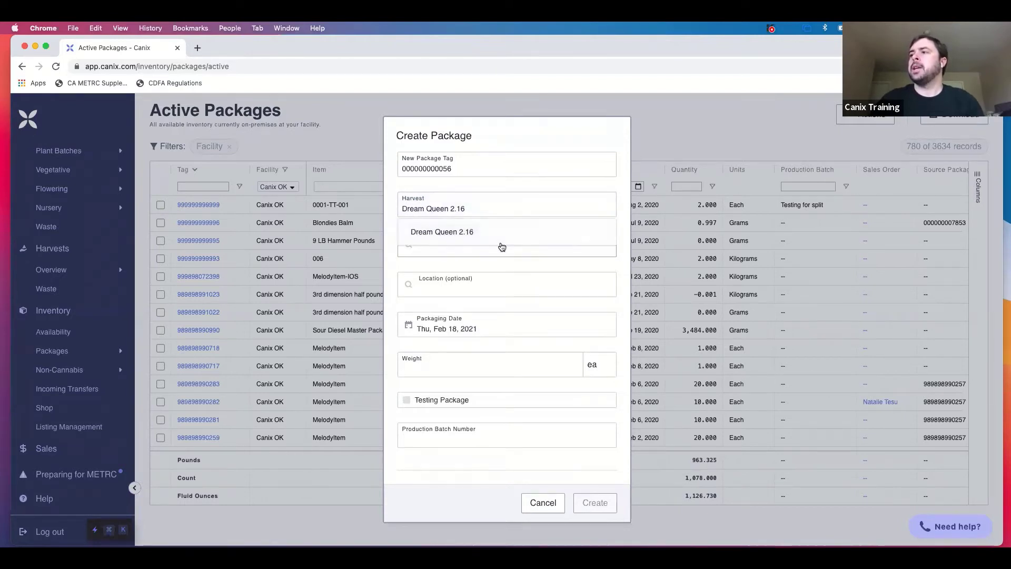
{"action": "left_click", "coordinate": [501, 244]}
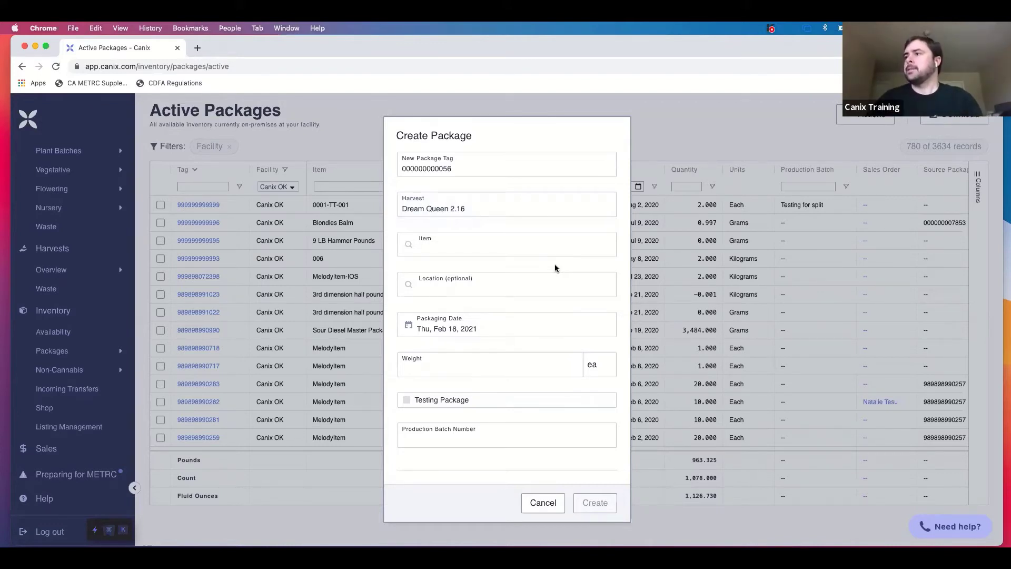
Pick Dream Queen Bulk Flower as the package item and Area 51 as its location.
{"action": "left_click", "coordinate": [534, 248]}
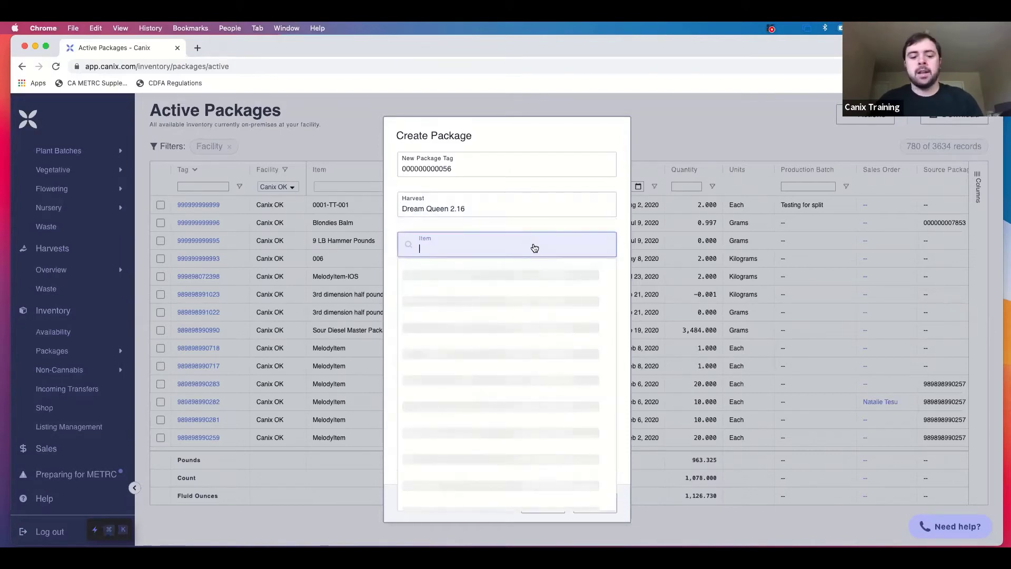
{"action": "type", "text": "dream queeen"}
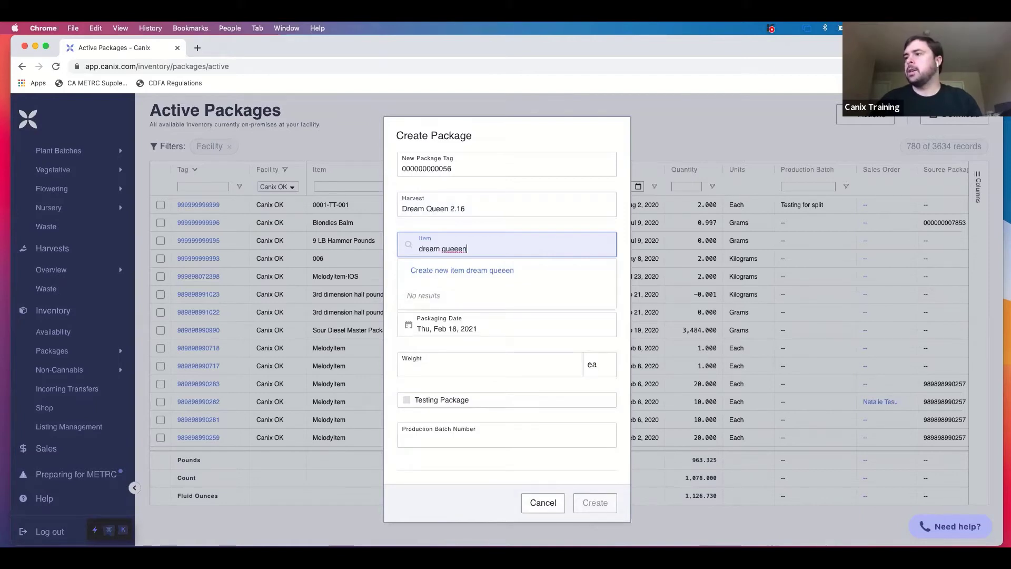
{"action": "key", "text": "BackSpace"}
{"action": "key", "text": "BackSpace"}
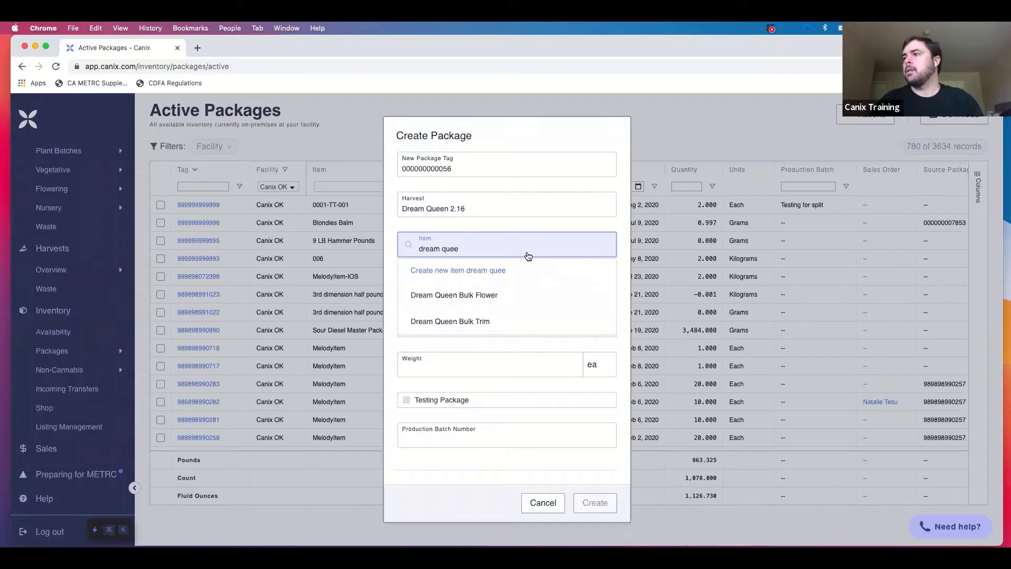
{"action": "left_click", "coordinate": [488, 298]}
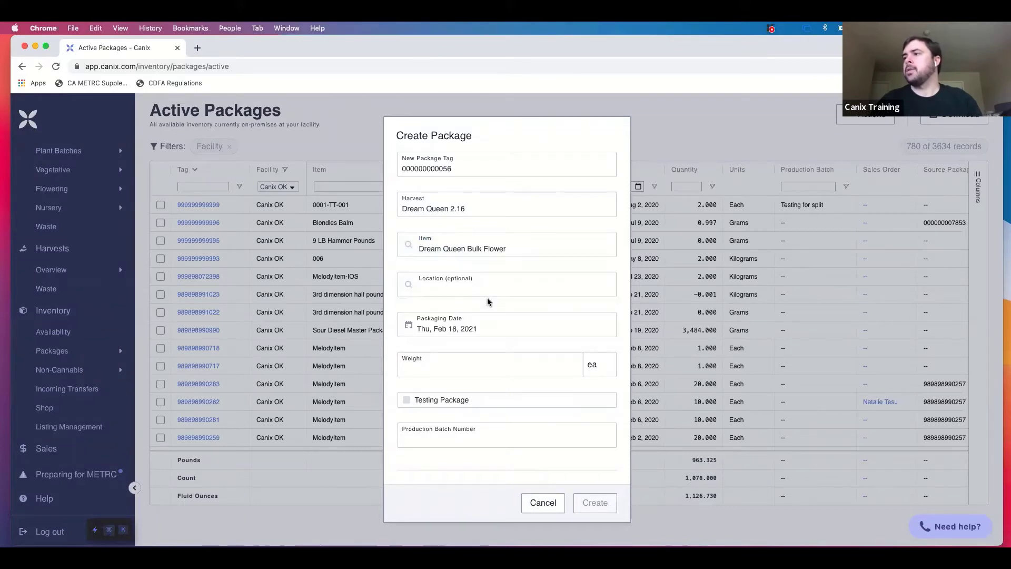
{"action": "left_click", "coordinate": [494, 288]}
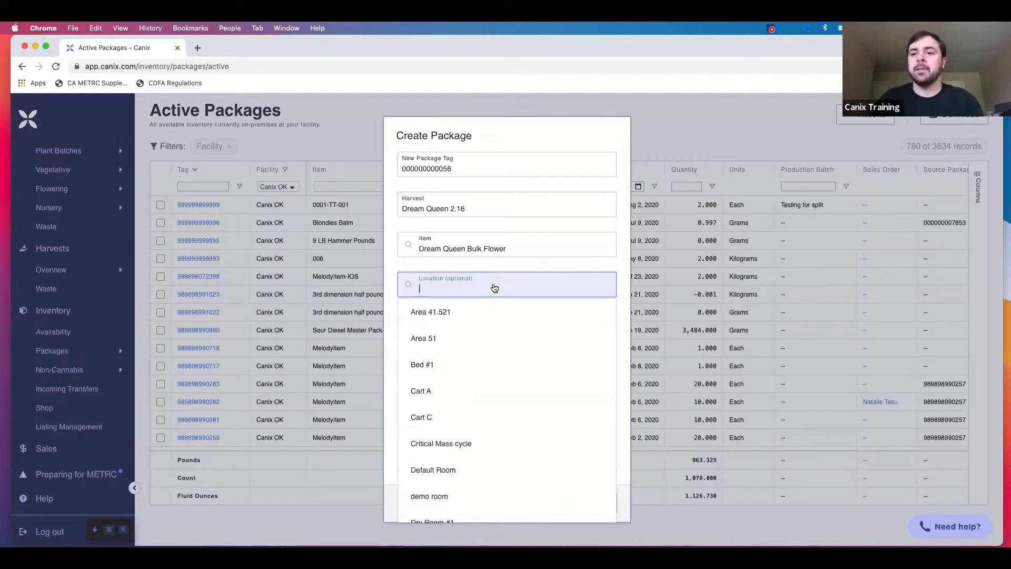
{"action": "left_click", "coordinate": [460, 345]}
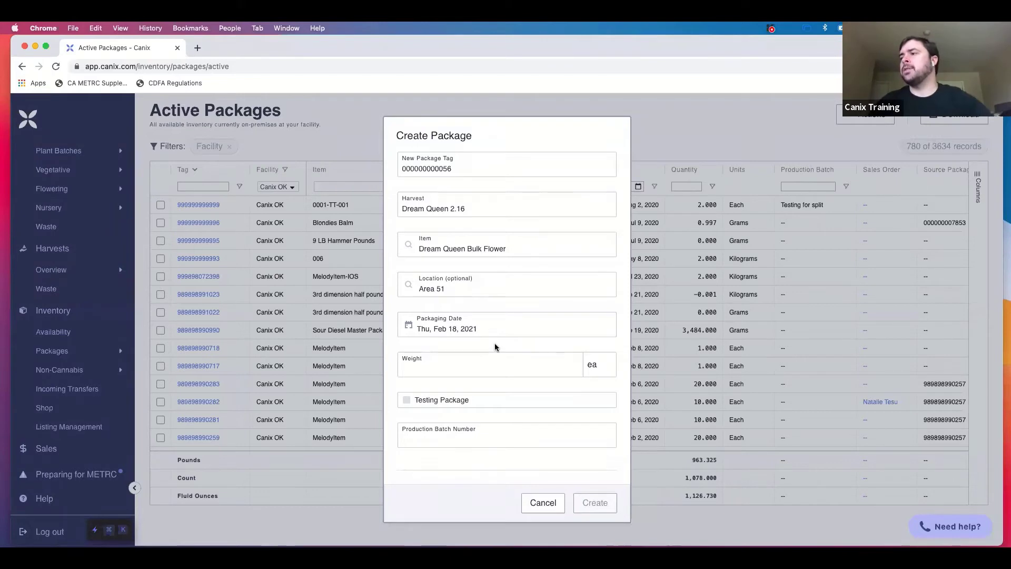
Enter a weight of 2,000 g and create the Dream Queen Bulk Flower package.
{"action": "left_click", "coordinate": [593, 364]}
{"action": "left_click", "coordinate": [594, 179]}
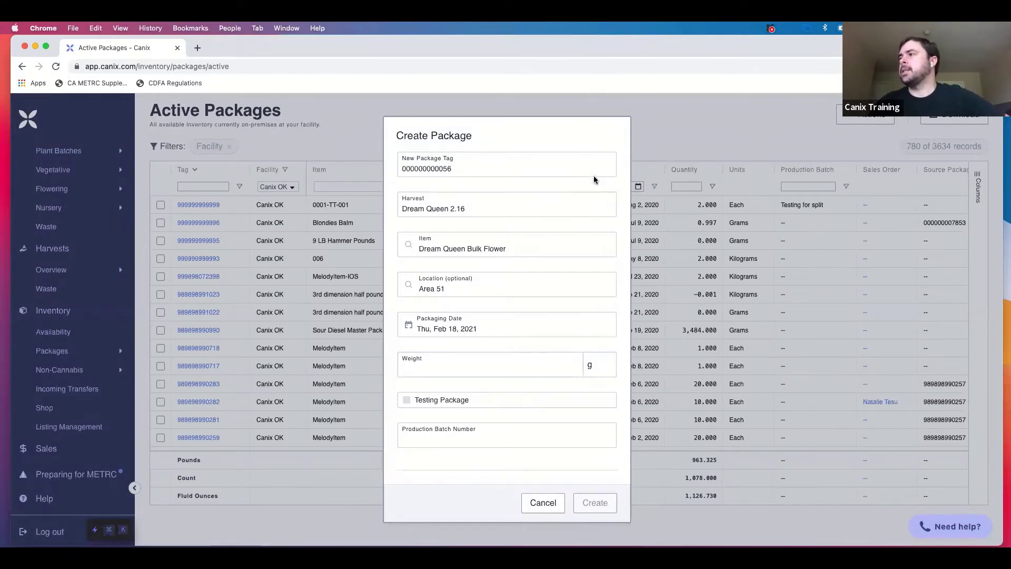
{"action": "left_click", "coordinate": [498, 371]}
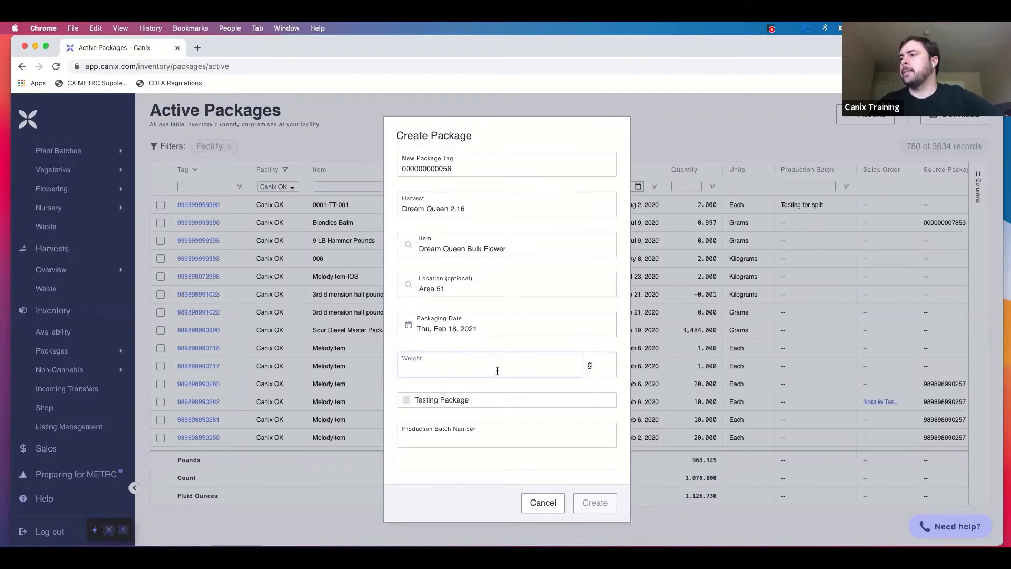
{"action": "left_click", "coordinate": [591, 366]}
{"action": "left_click", "coordinate": [565, 368]}
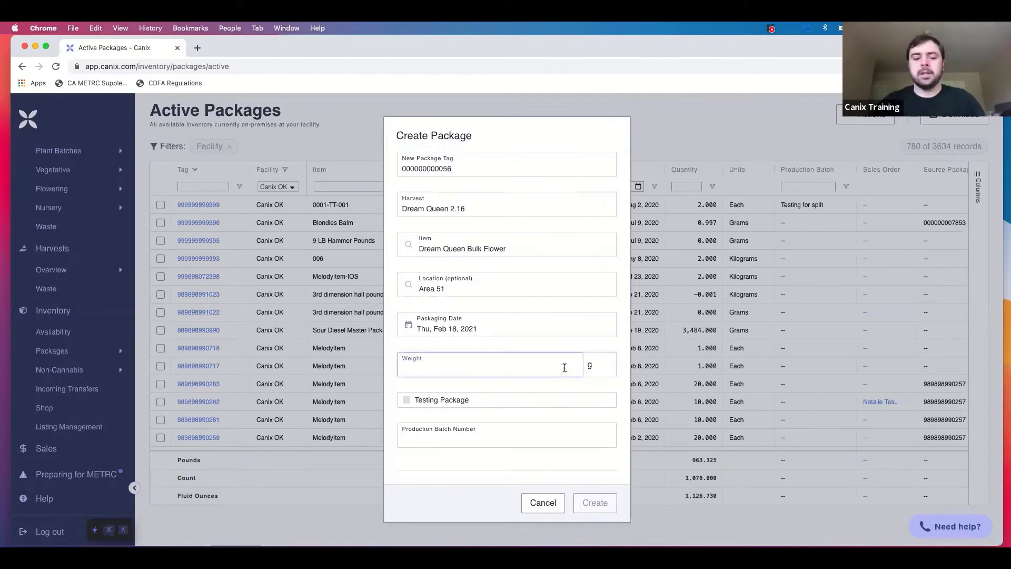
{"action": "type", "text": "2"}
{"action": "key", "text": "BackSpace"}
{"action": "type", "text": "2,000"}
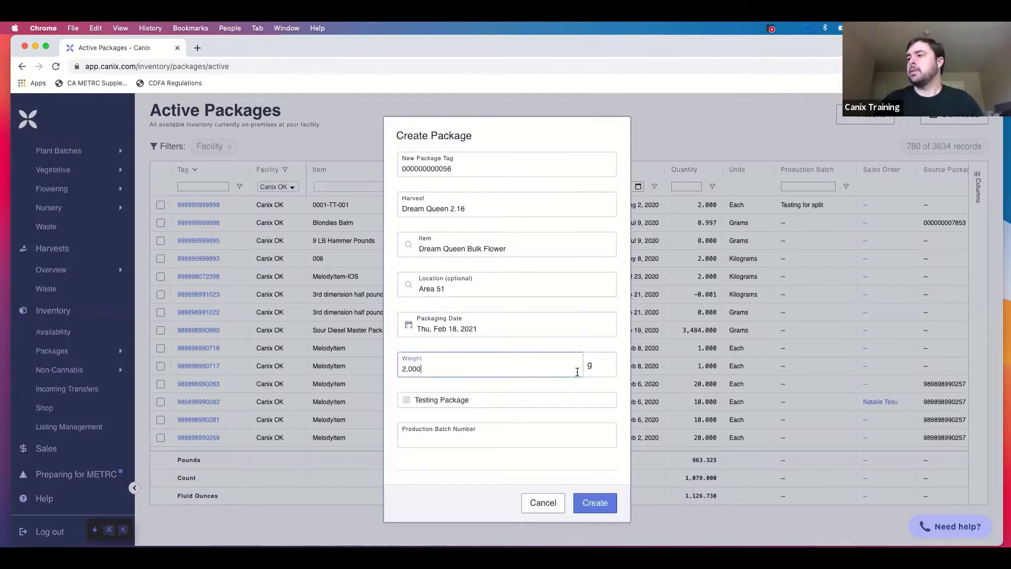
{"action": "left_click", "coordinate": [615, 377]}
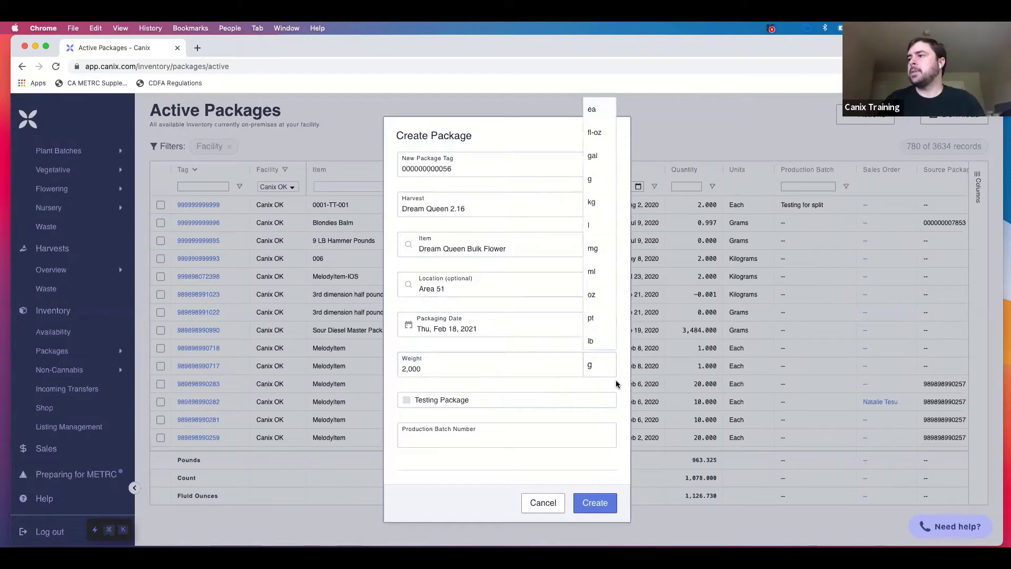
{"action": "left_click", "coordinate": [619, 389]}
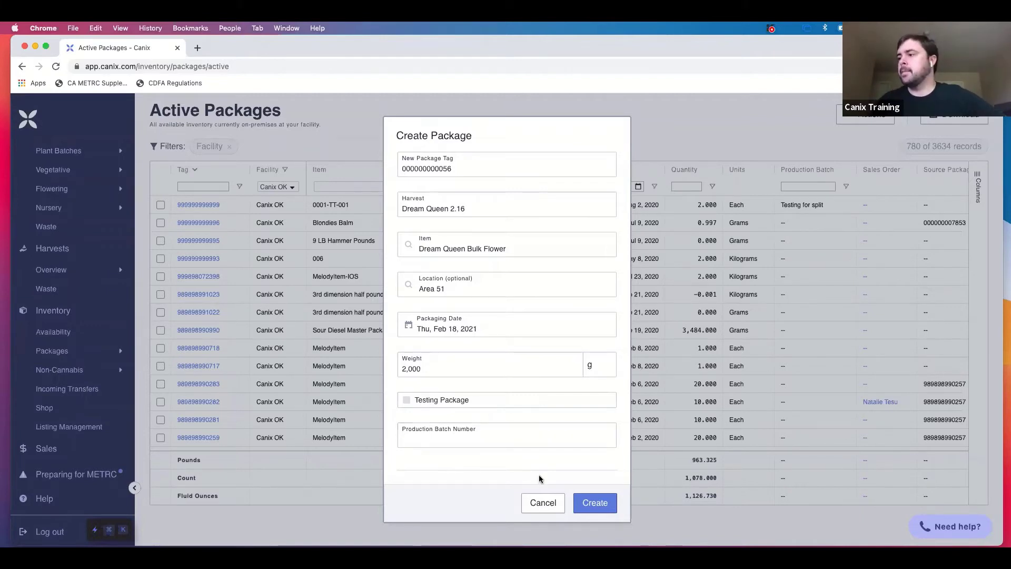
{"action": "left_click", "coordinate": [599, 511]}
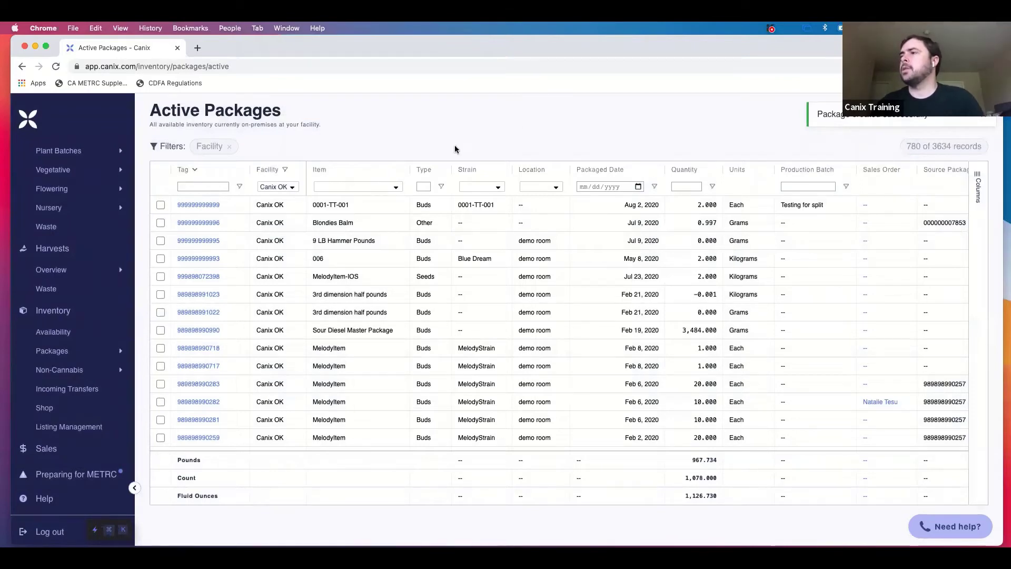
{"action": "left_click", "coordinate": [210, 186]}
{"action": "type", "text": "00"}
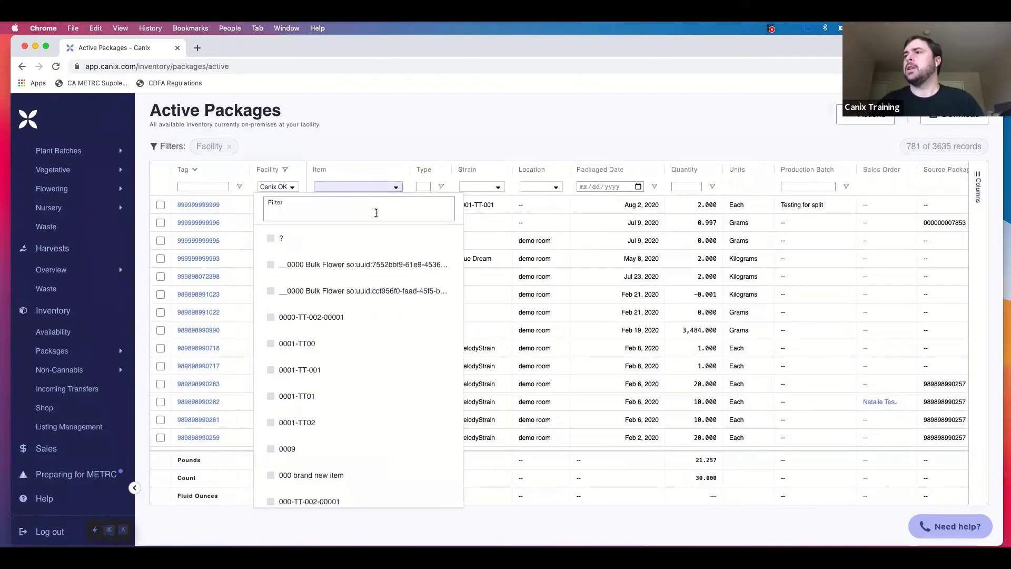
{"action": "left_click", "coordinate": [376, 213]}
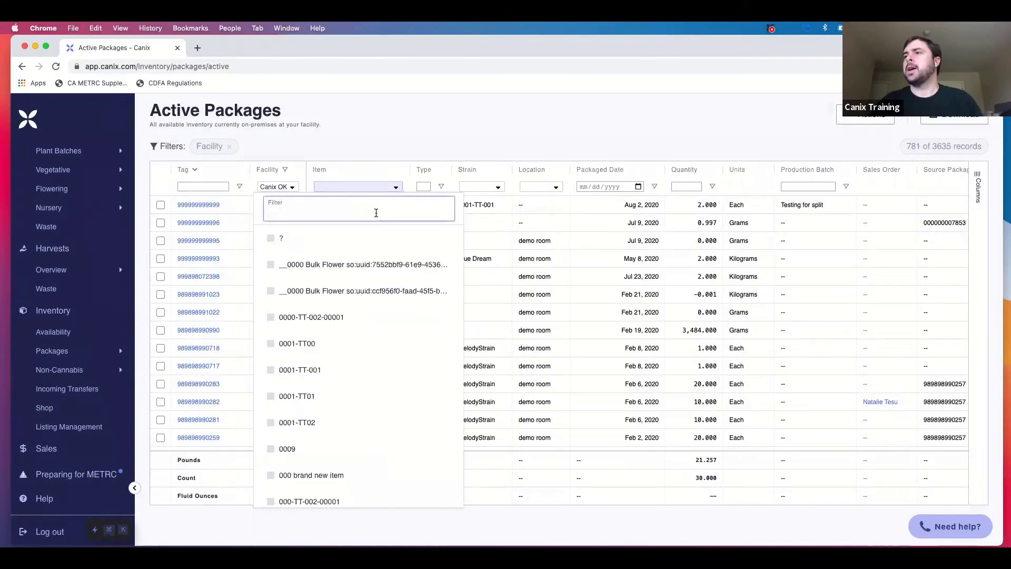
{"action": "type", "text": "dream"}
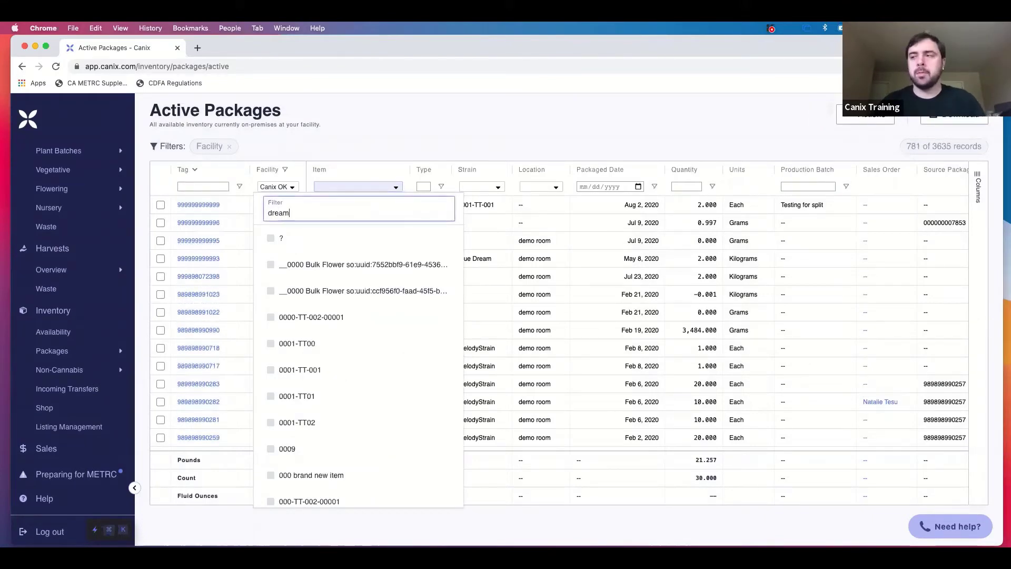
{"action": "type", "text": " queen"}
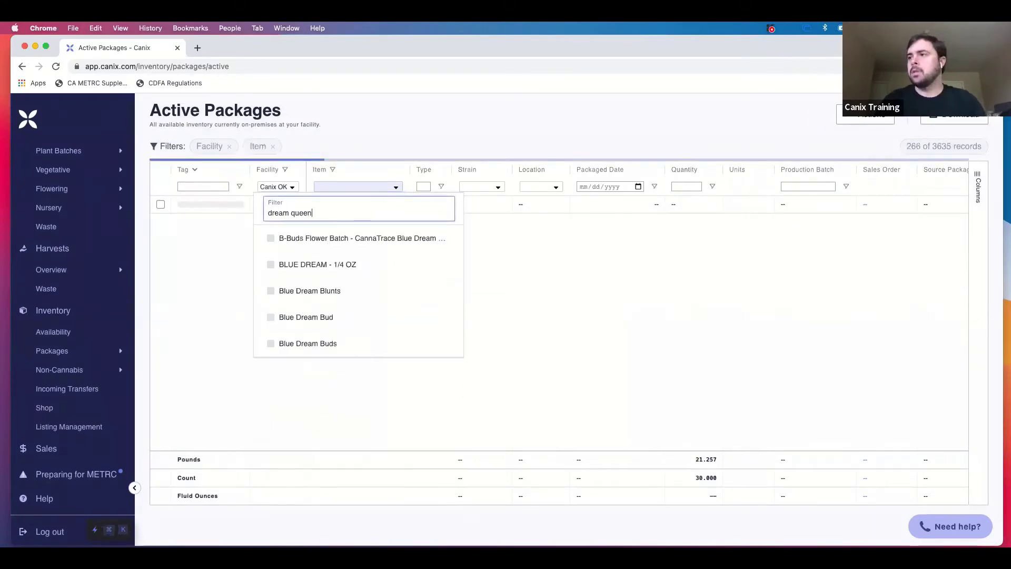
{"action": "left_click", "coordinate": [361, 264]}
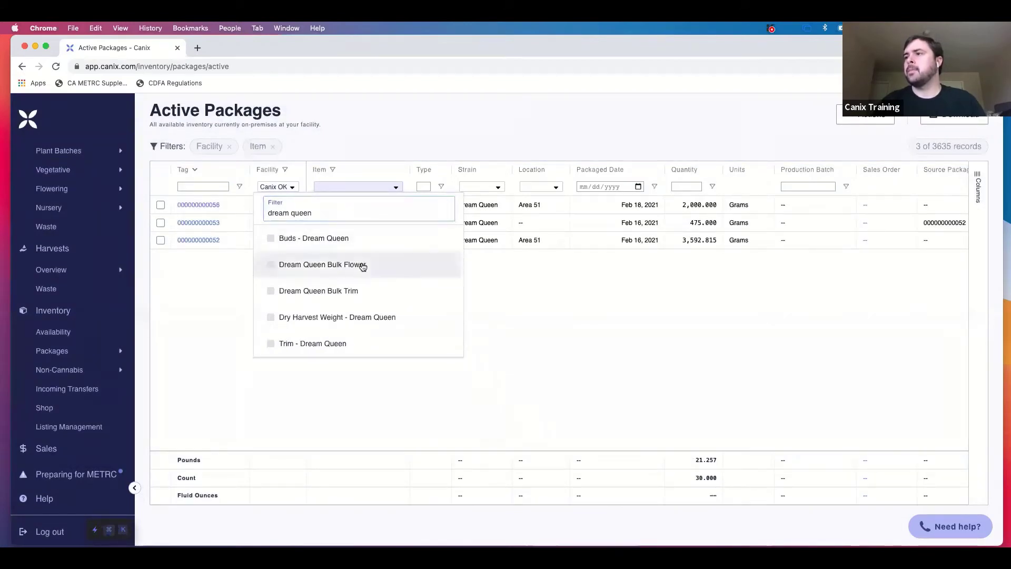
{"action": "left_click", "coordinate": [450, 134]}
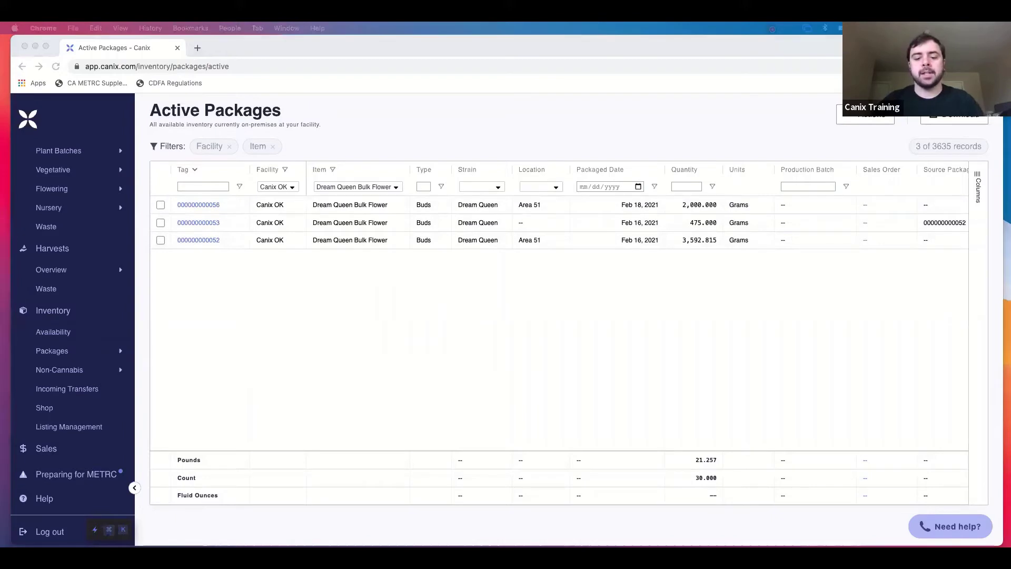
{"action": "left_click", "coordinate": [422, 331]}
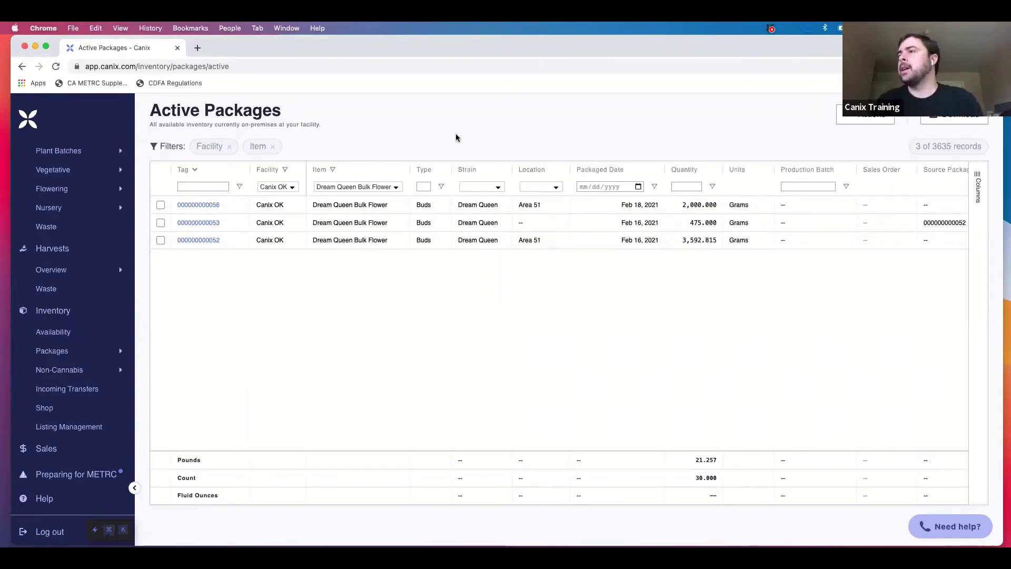
{"action": "left_click", "coordinate": [161, 205]}
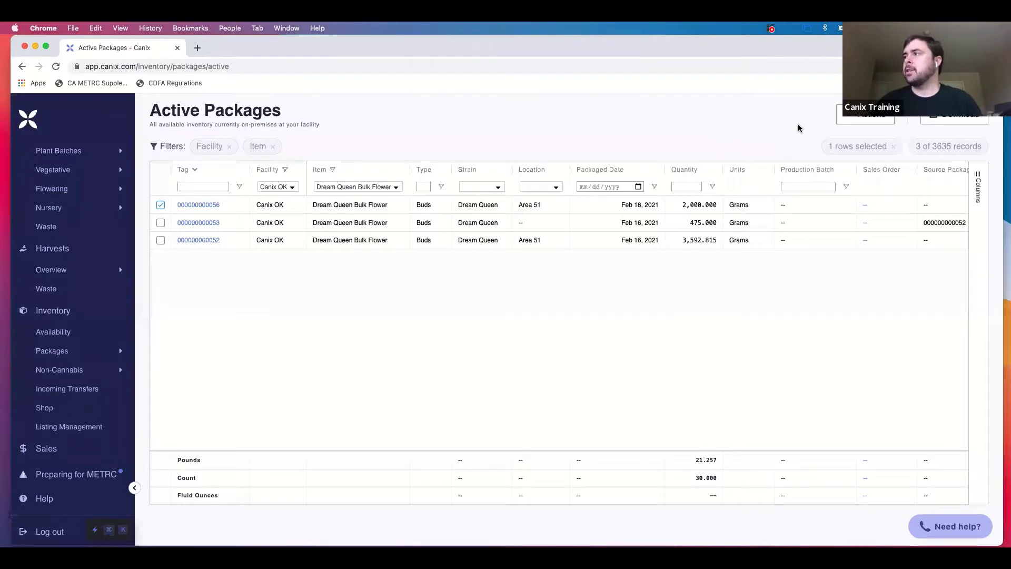
Start adjusting the selected package with adjustment date 02/18/2021.
{"action": "left_click", "coordinate": [845, 121]}
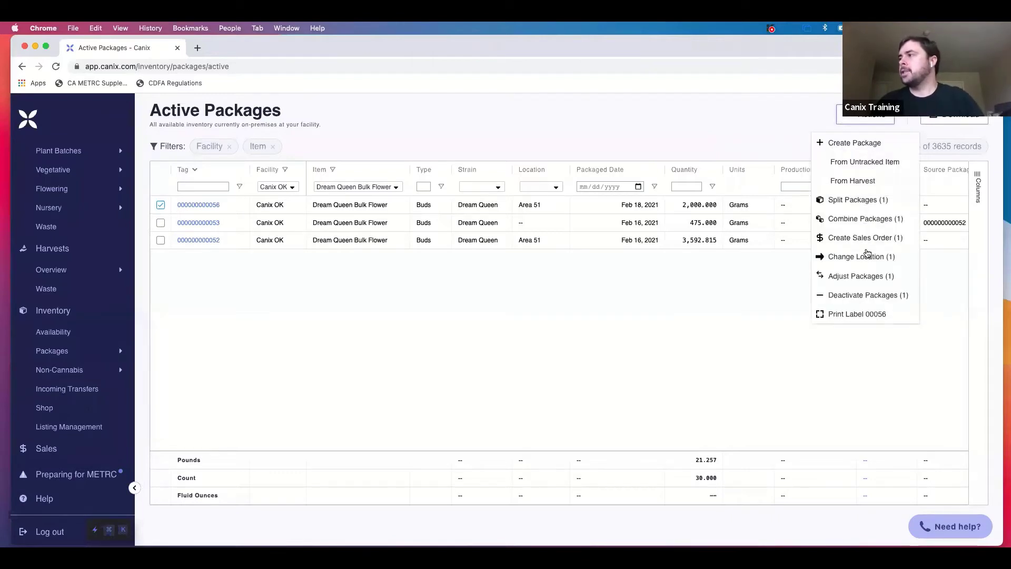
{"action": "left_click", "coordinate": [867, 280]}
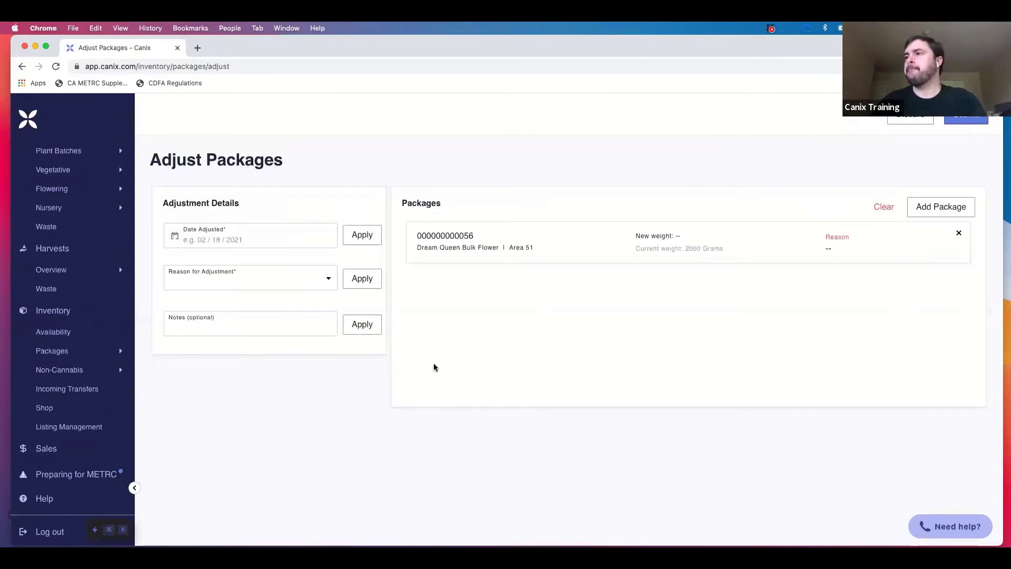
{"action": "left_click", "coordinate": [295, 243]}
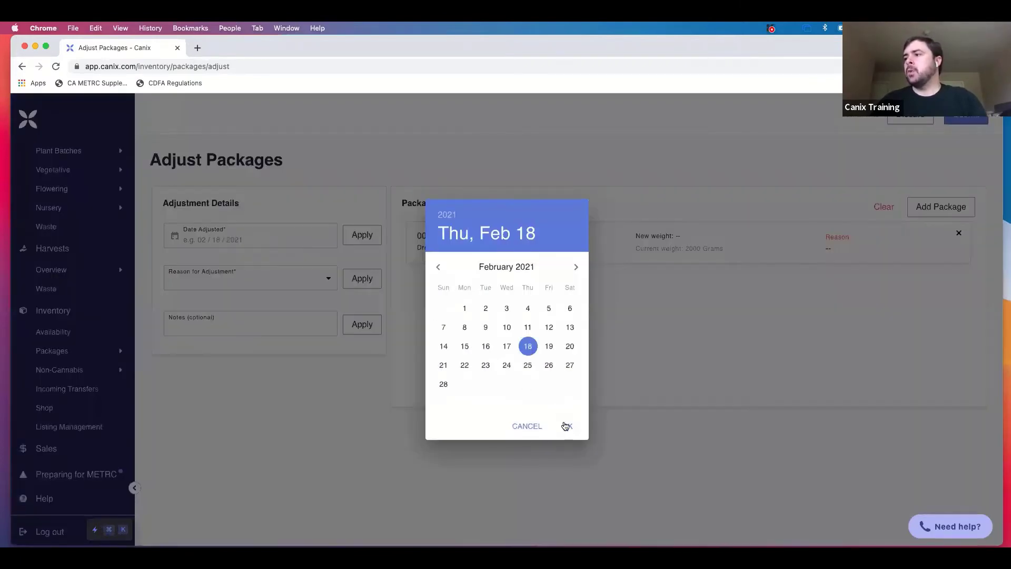
{"action": "left_click", "coordinate": [566, 426]}
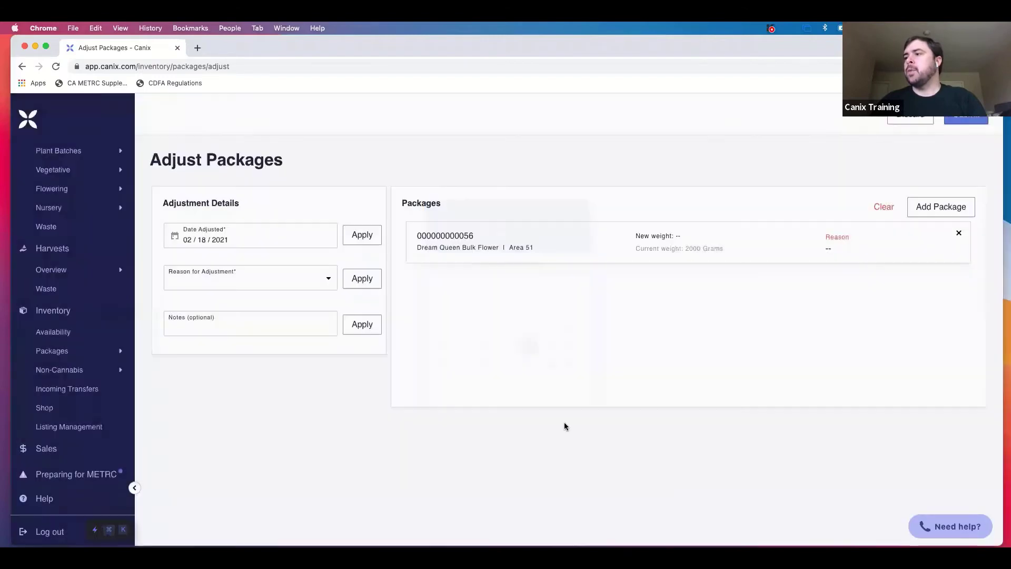
{"action": "left_click", "coordinate": [326, 294]}
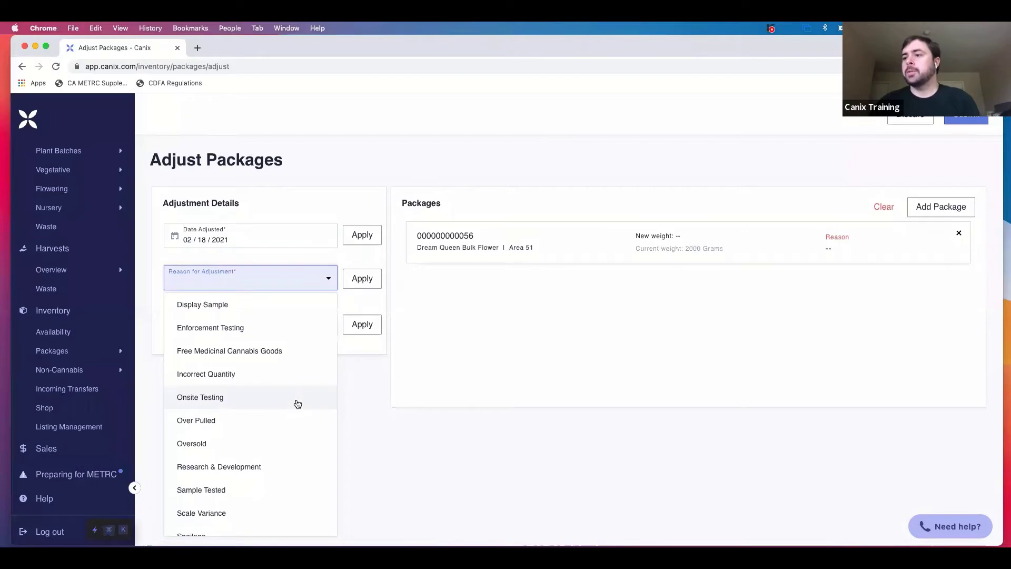
{"action": "scroll", "coordinate": [298, 404], "scroll_direction": "down", "scroll_amount": 4}
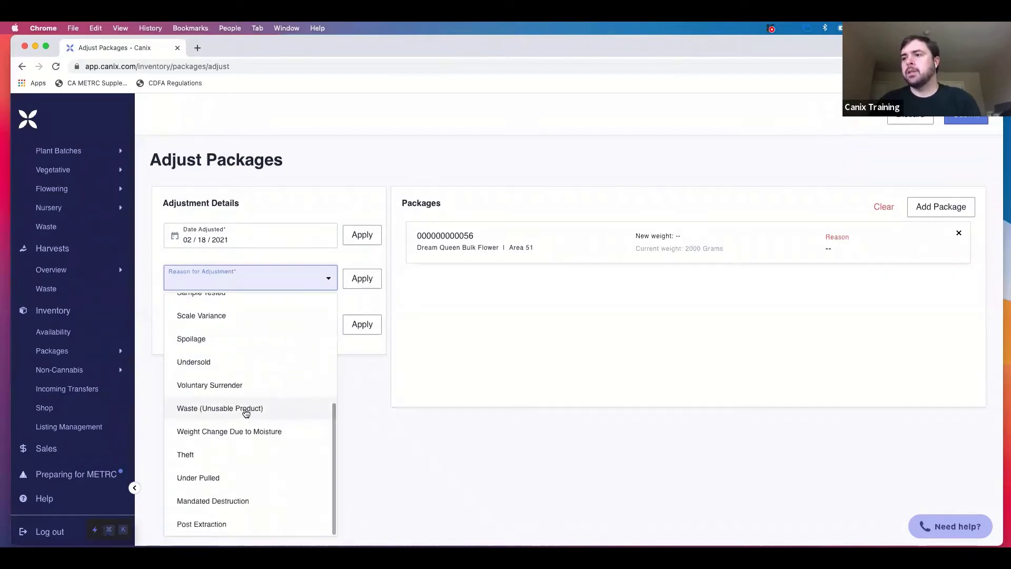
{"action": "left_click", "coordinate": [250, 409]}
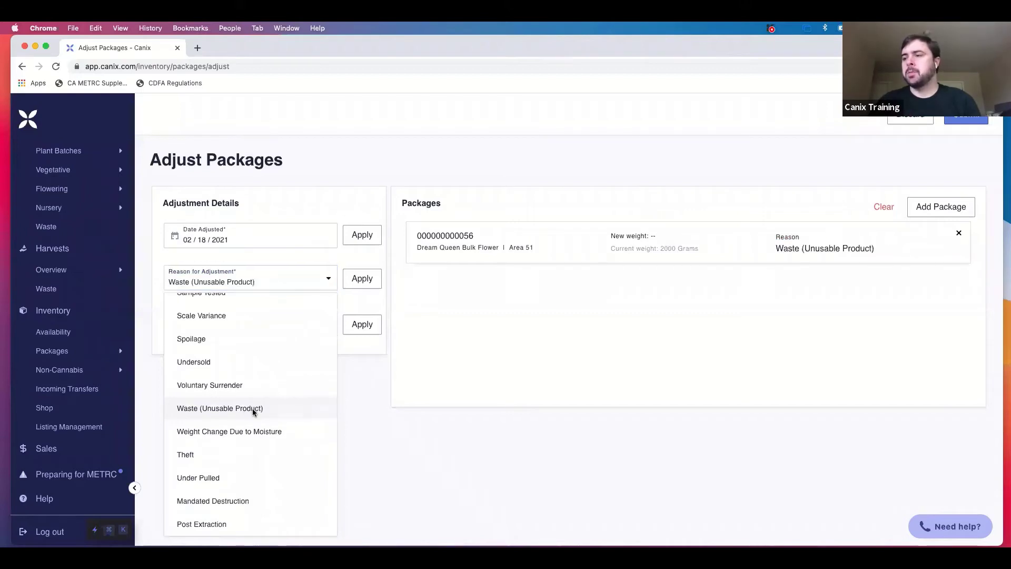
{"action": "left_click", "coordinate": [318, 330]}
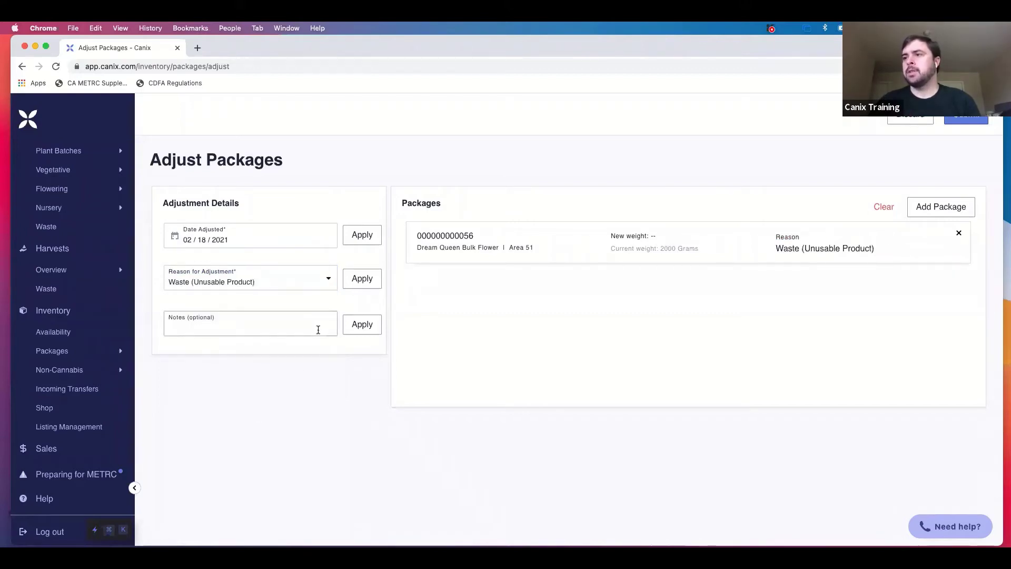
{"action": "type", "text": "Fell on ground"}
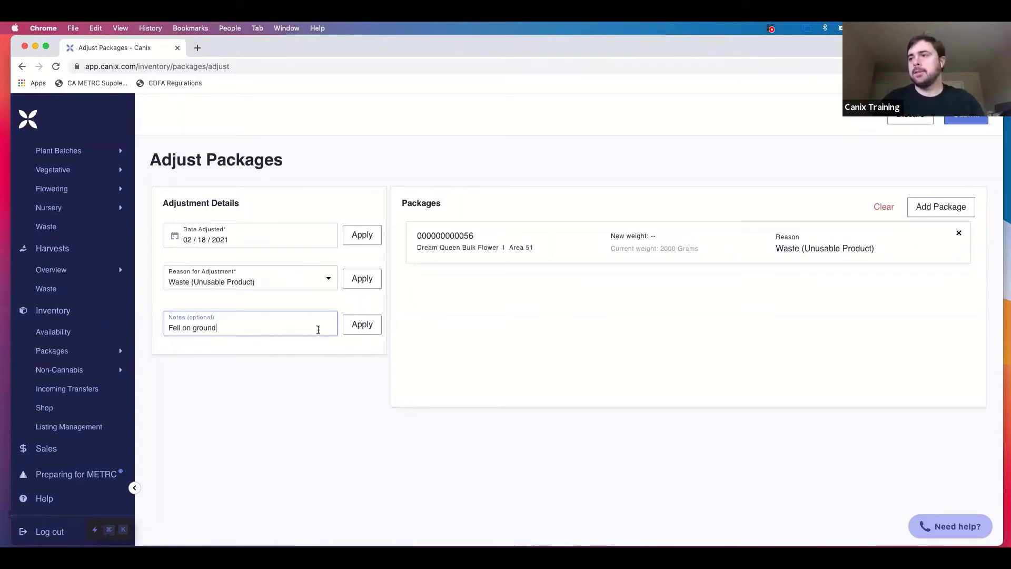
{"action": "left_click", "coordinate": [375, 331]}
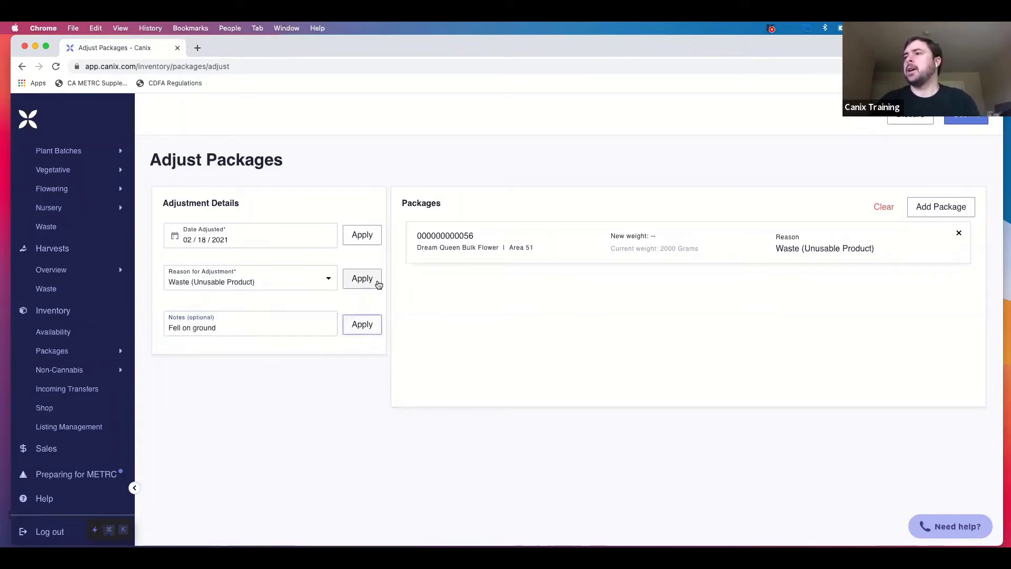
{"action": "left_click", "coordinate": [378, 283]}
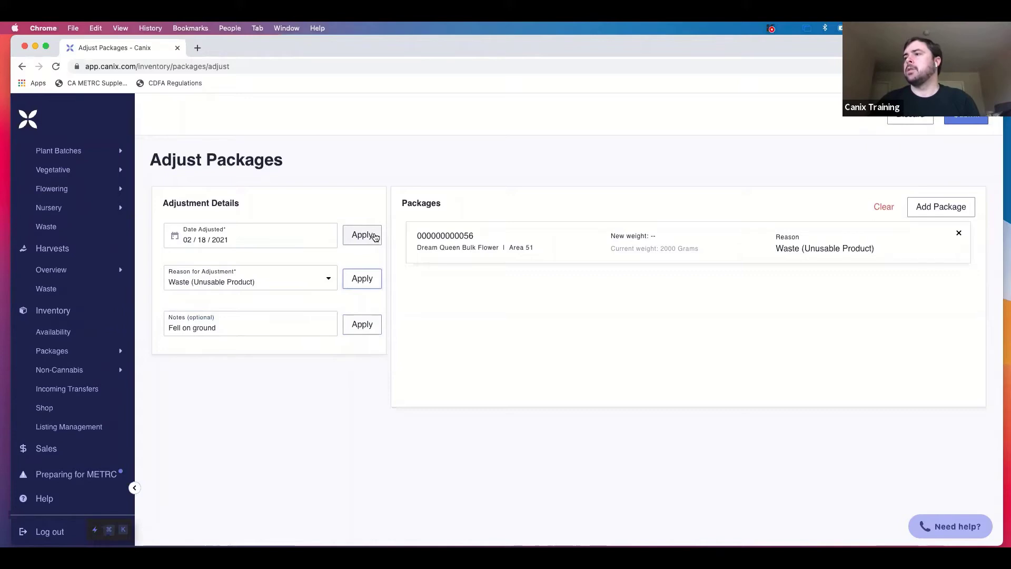
{"action": "left_click", "coordinate": [569, 251]}
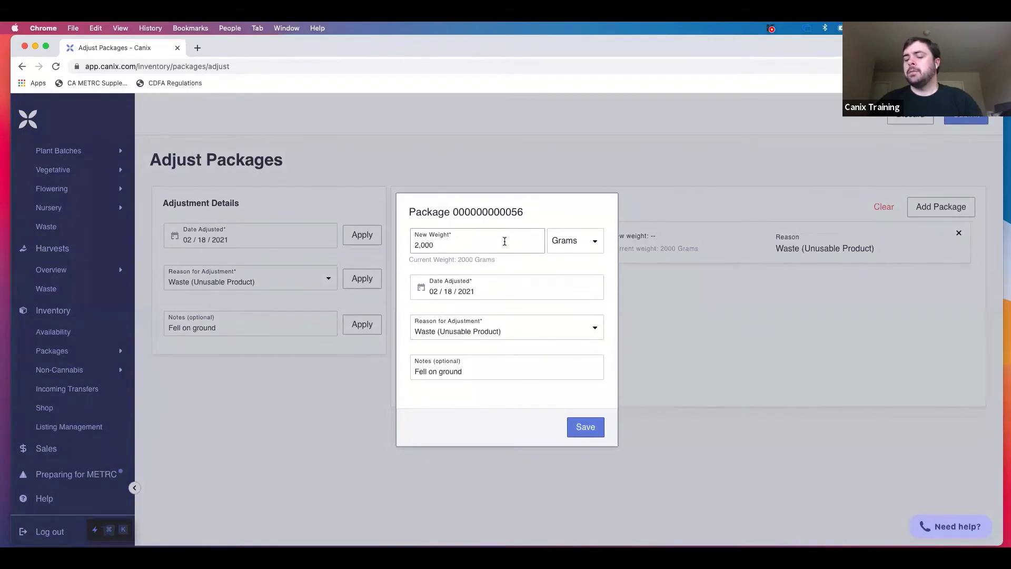
Change the package's new weight from 2,000 to 1,995 grams, save, and submit the adjustment.
{"action": "double_click", "coordinate": [480, 247]}
{"action": "left_click", "coordinate": [480, 247]}
{"action": "double_click", "coordinate": [480, 246]}
{"action": "key", "text": "BackSpace"}
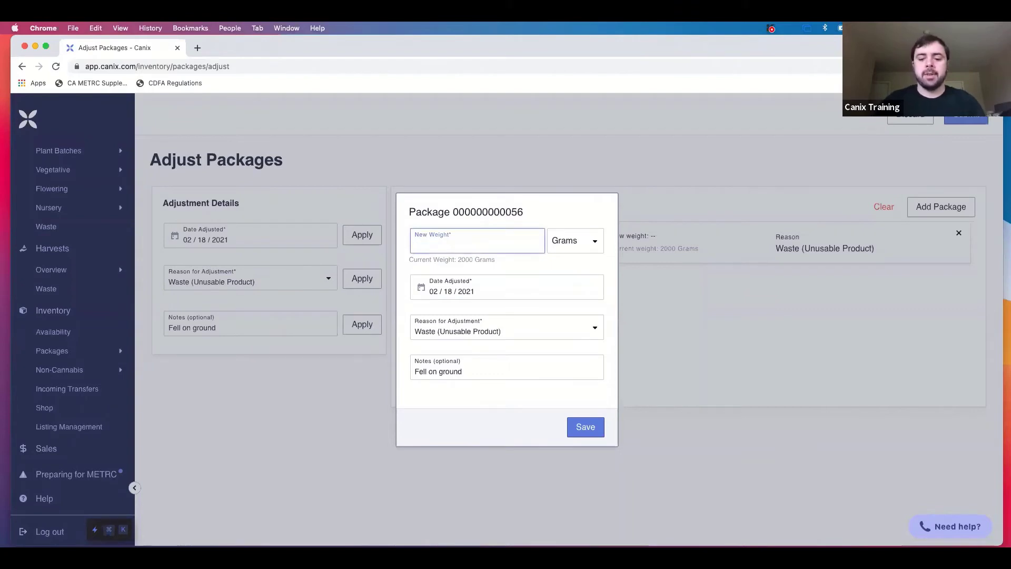
{"action": "type", "text": "1,995"}
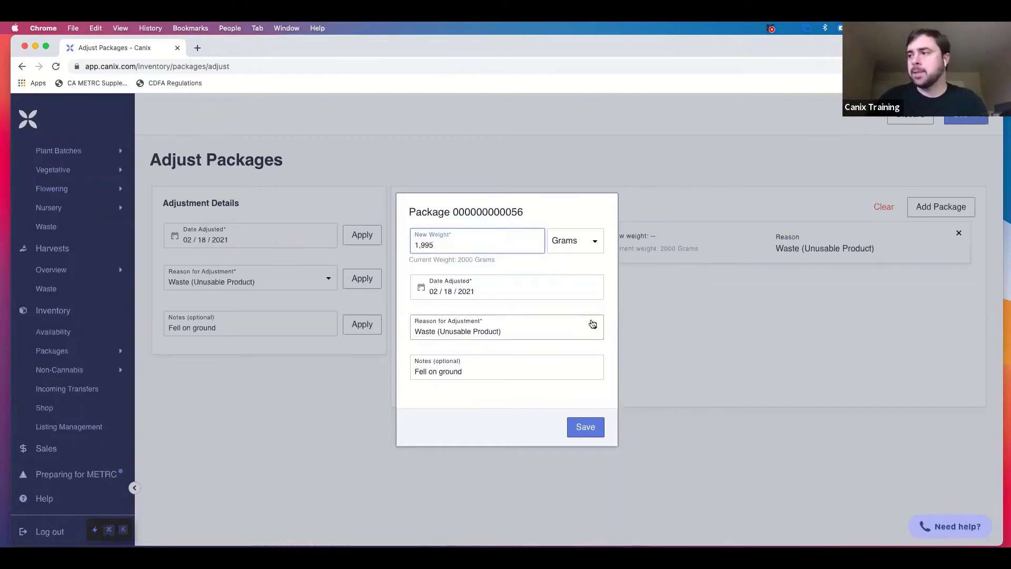
{"action": "left_click", "coordinate": [586, 426]}
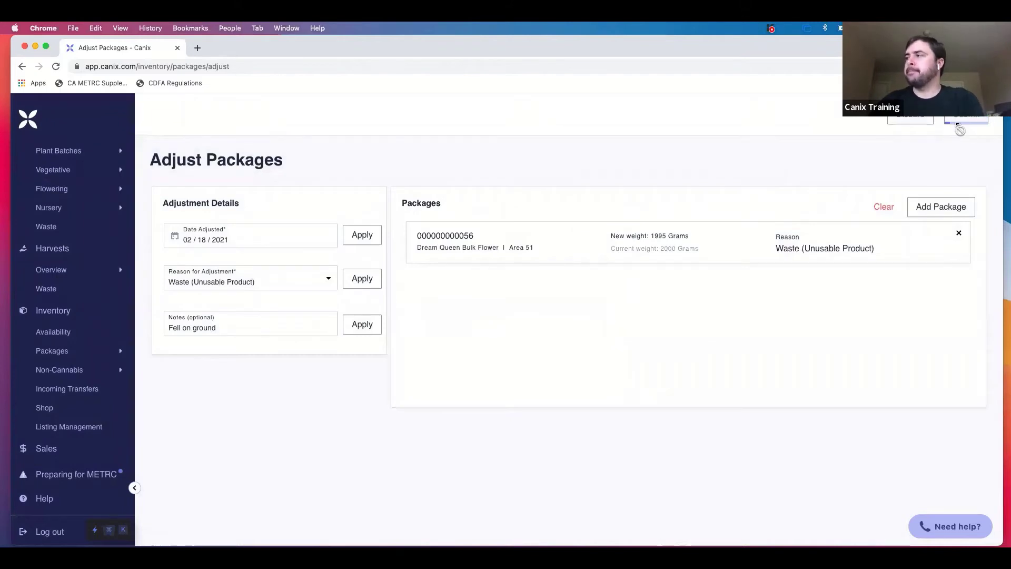
{"action": "left_click", "coordinate": [958, 124]}
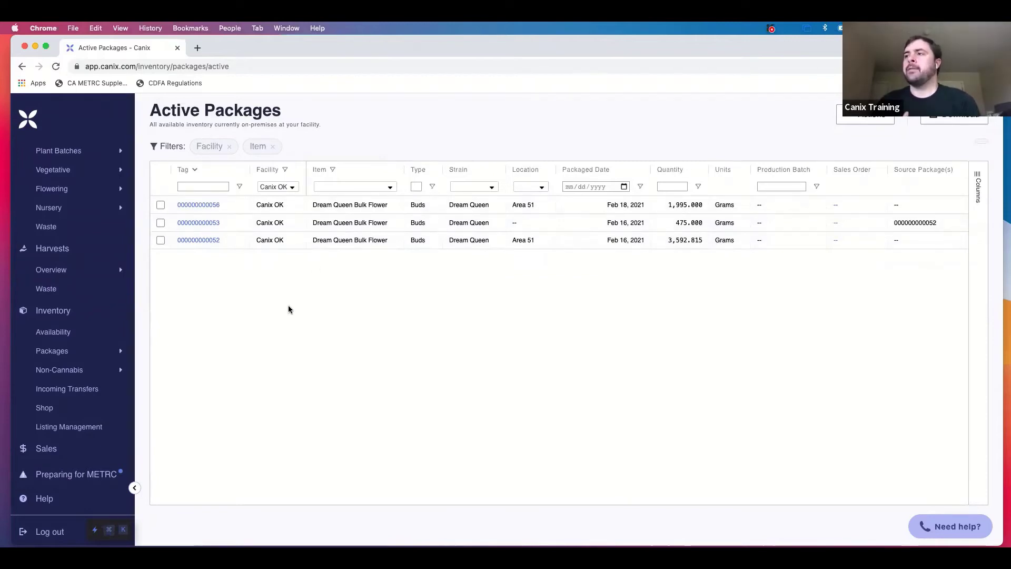
{"action": "left_click", "coordinate": [161, 205]}
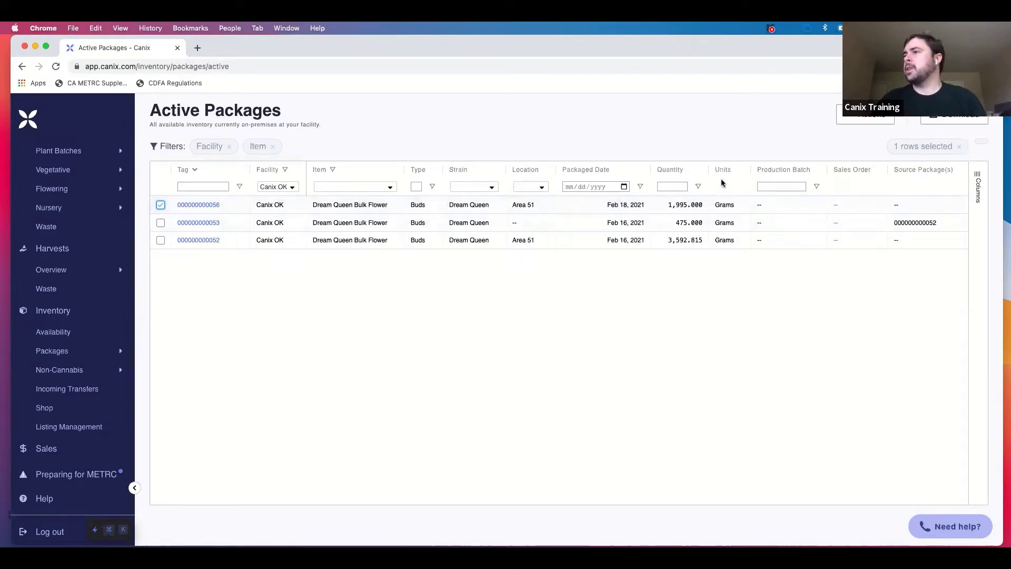
{"action": "left_click", "coordinate": [853, 125]}
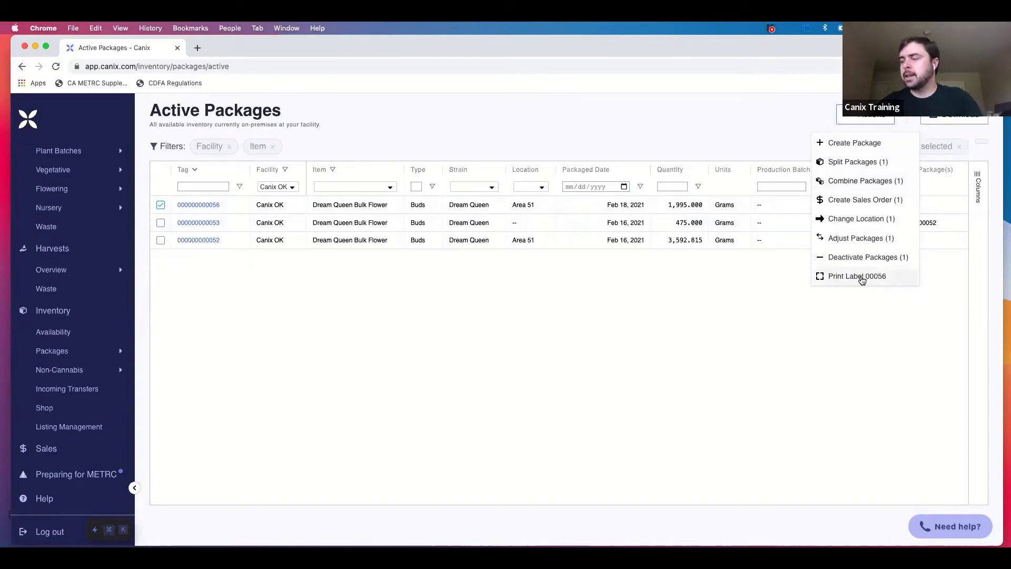
{"action": "left_click", "coordinate": [862, 280]}
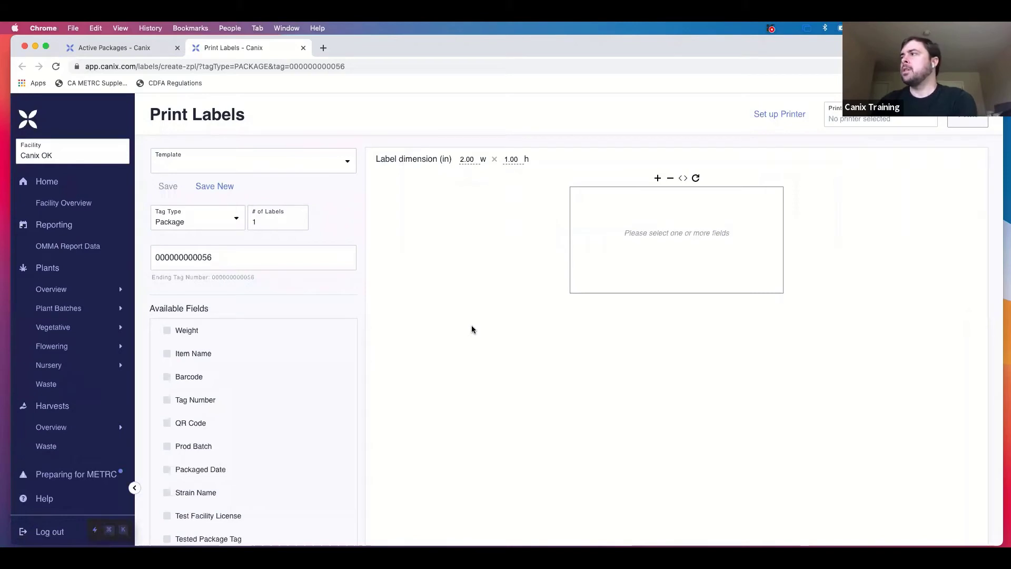
{"action": "left_click", "coordinate": [331, 169]}
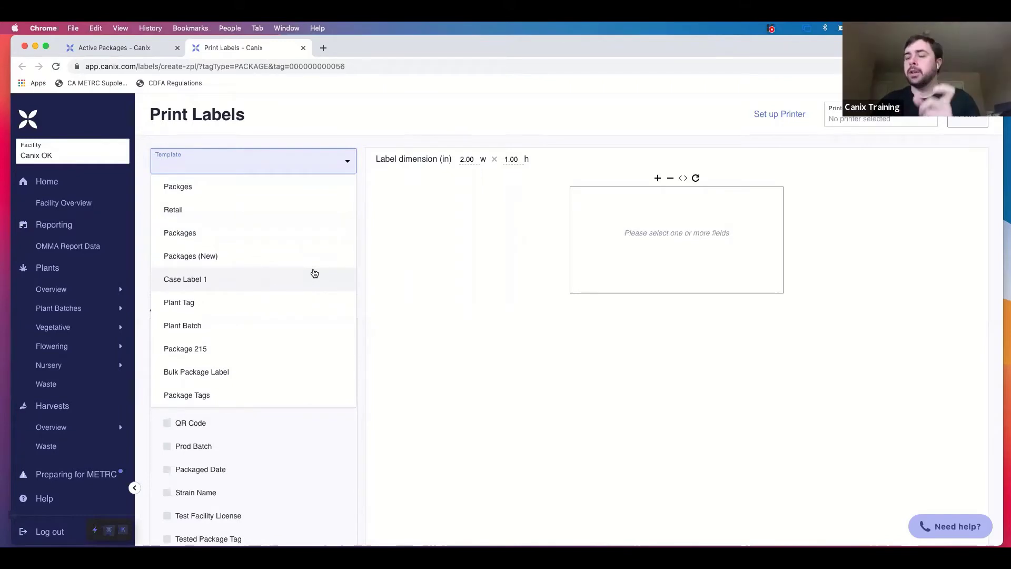
{"action": "left_click", "coordinate": [381, 242]}
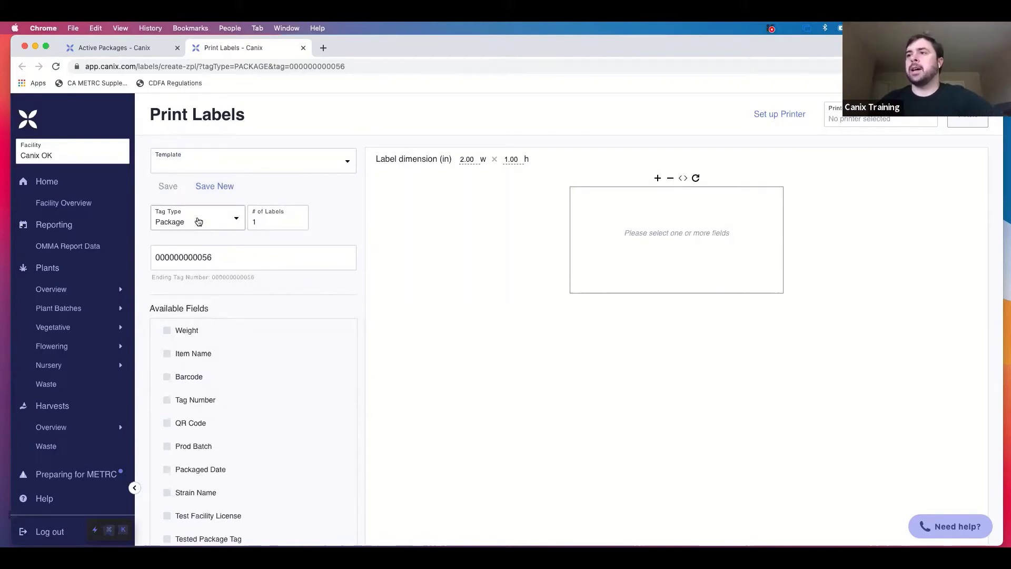
{"action": "left_click", "coordinate": [198, 221]}
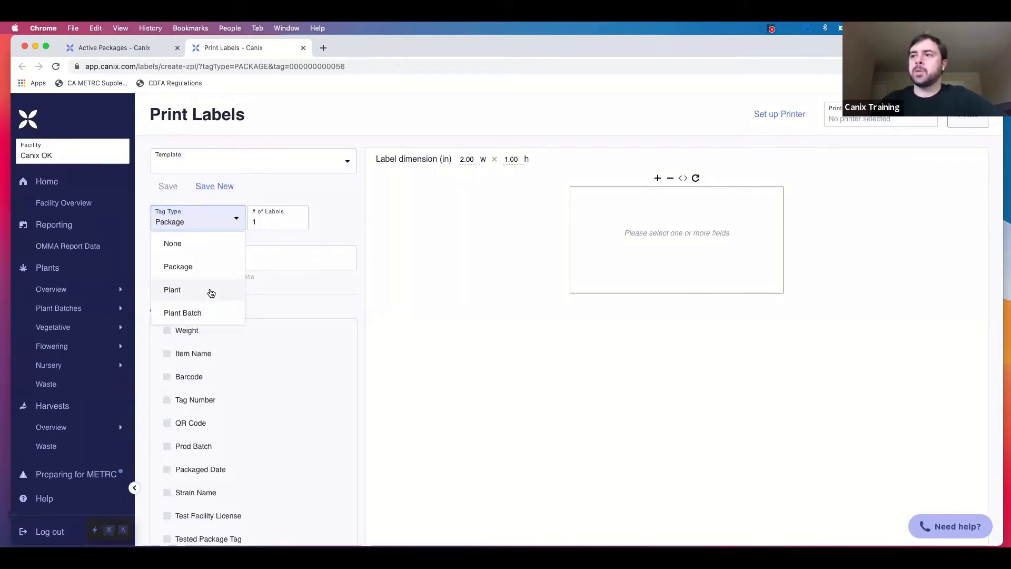
{"action": "left_click", "coordinate": [212, 293]}
{"action": "scroll", "coordinate": [216, 378], "scroll_direction": "down", "scroll_amount": 2}
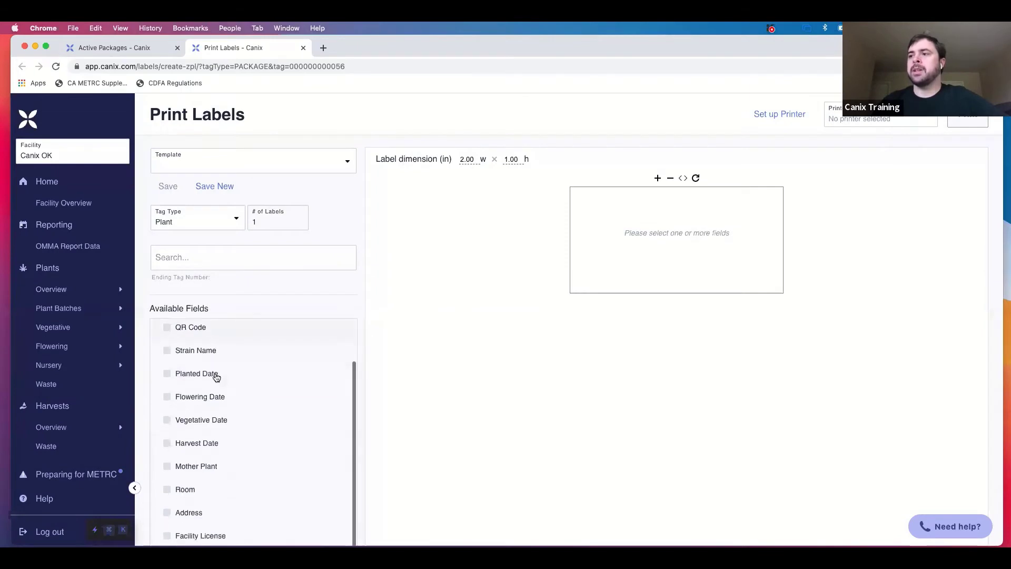
{"action": "scroll", "coordinate": [216, 377], "scroll_direction": "up", "scroll_amount": 2}
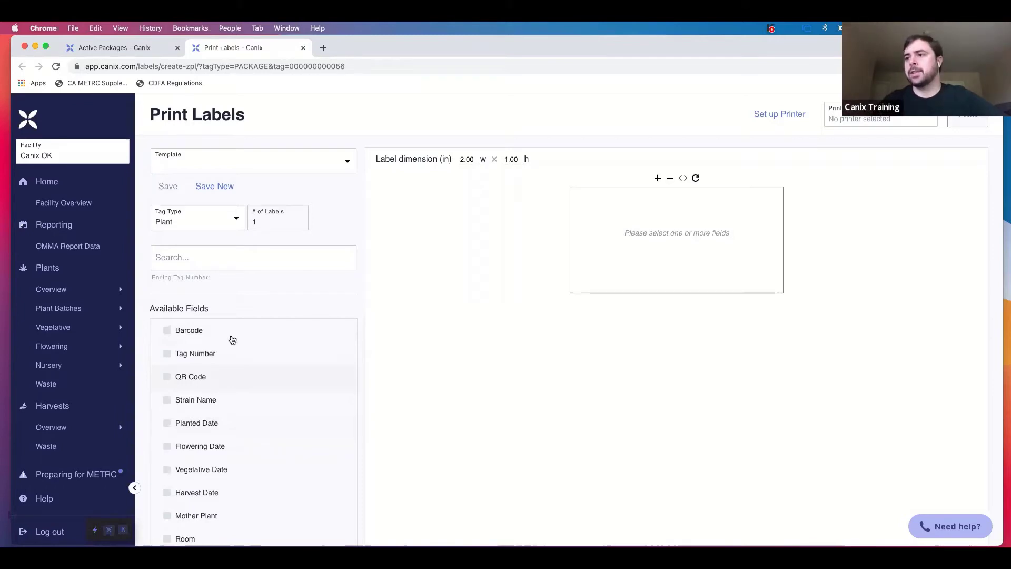
{"action": "left_click", "coordinate": [233, 219]}
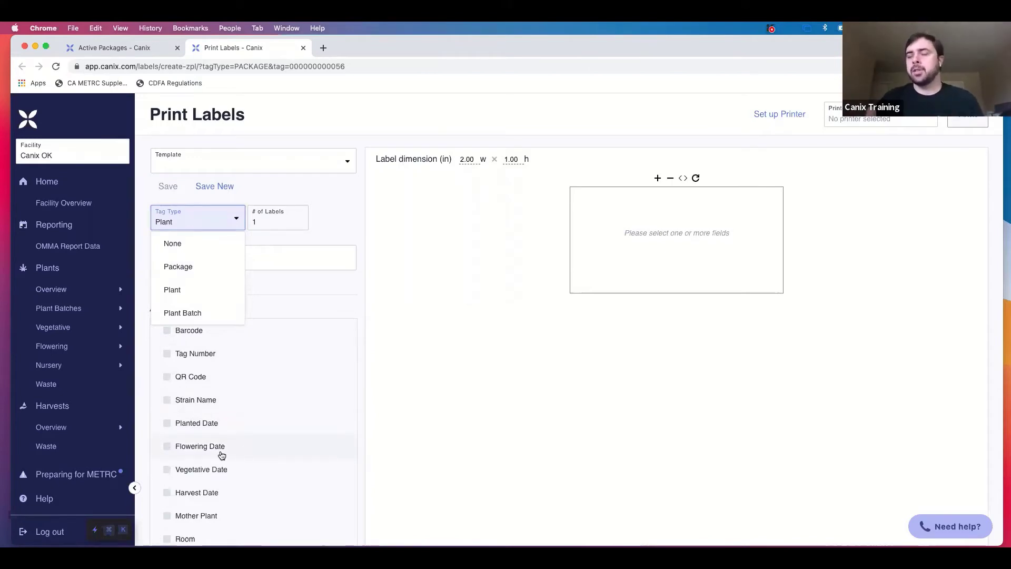
{"action": "left_click", "coordinate": [209, 267]}
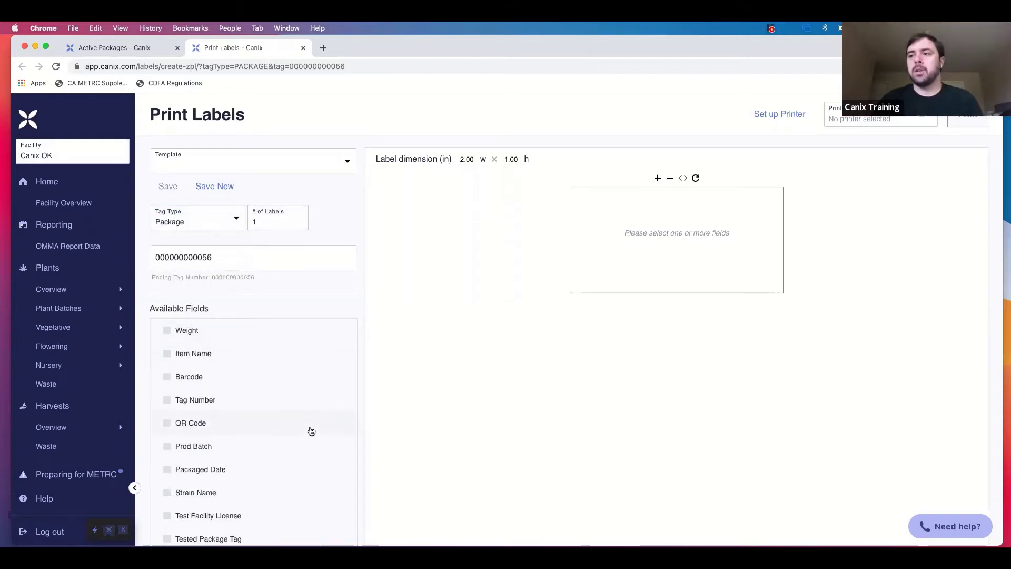
{"action": "scroll", "coordinate": [314, 477], "scroll_direction": "down", "scroll_amount": 3}
{"action": "scroll", "coordinate": [314, 476], "scroll_direction": "up", "scroll_amount": 3}
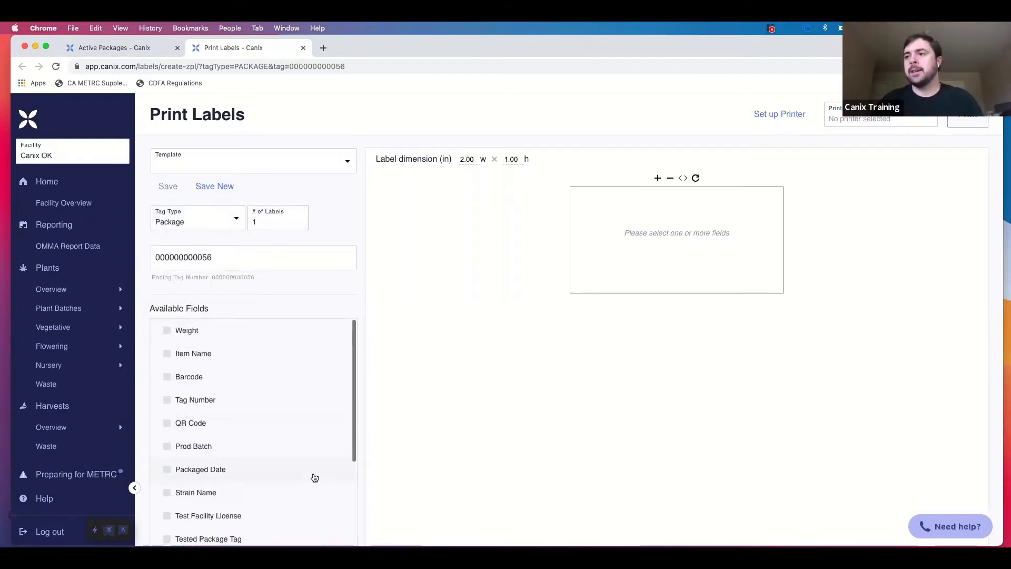
{"action": "left_click", "coordinate": [254, 334]}
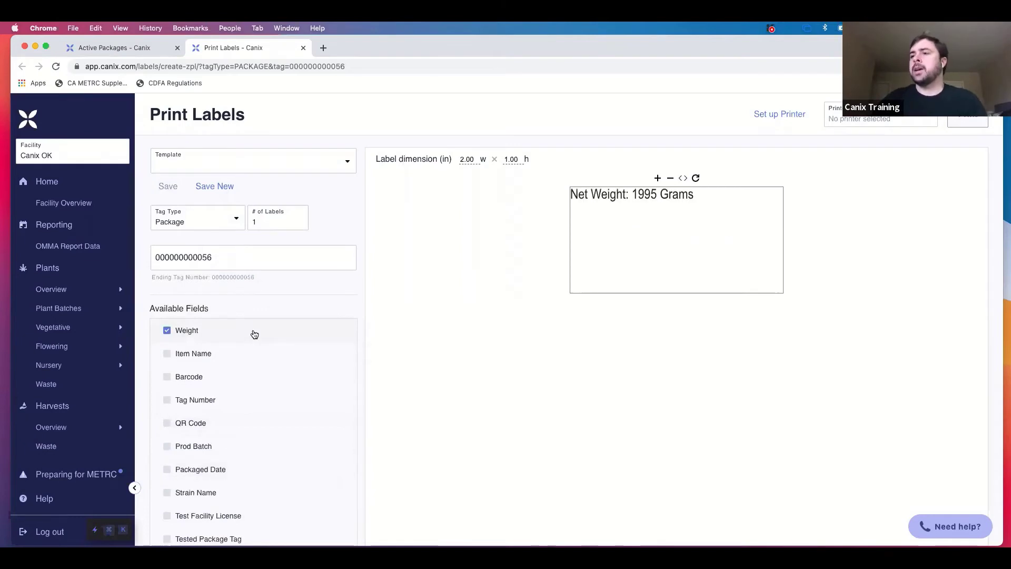
{"action": "left_click", "coordinate": [206, 364]}
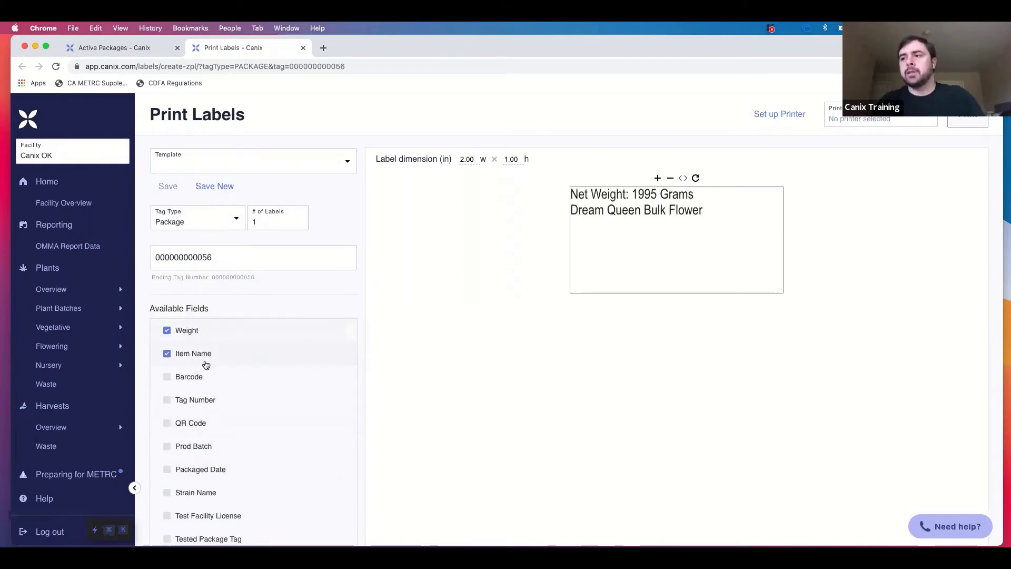
{"action": "left_click", "coordinate": [205, 377]}
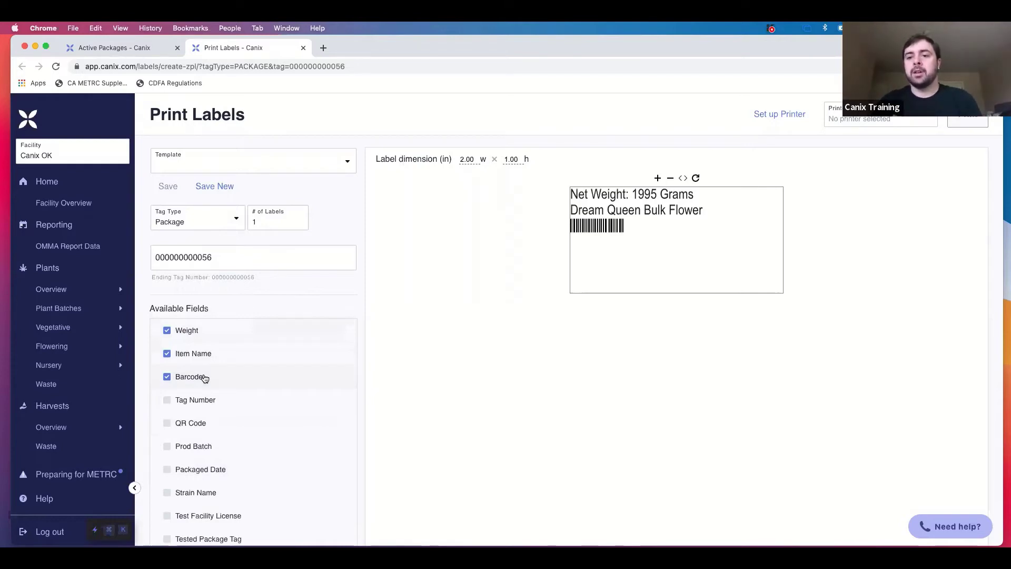
{"action": "left_click", "coordinate": [211, 398]}
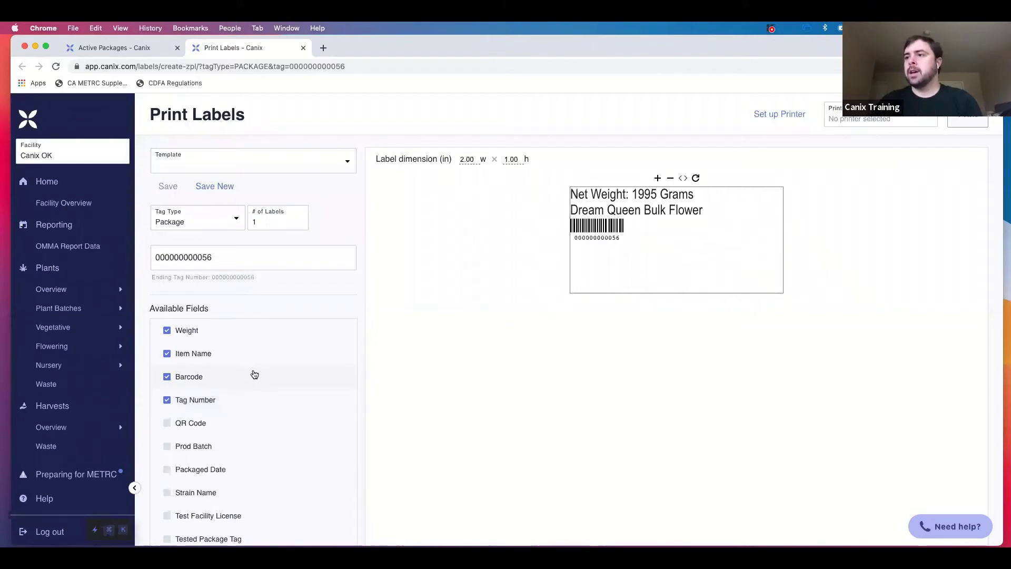
{"action": "scroll", "coordinate": [278, 378], "scroll_direction": "down", "scroll_amount": 1}
{"action": "scroll", "coordinate": [280, 378], "scroll_direction": "down", "scroll_amount": 1}
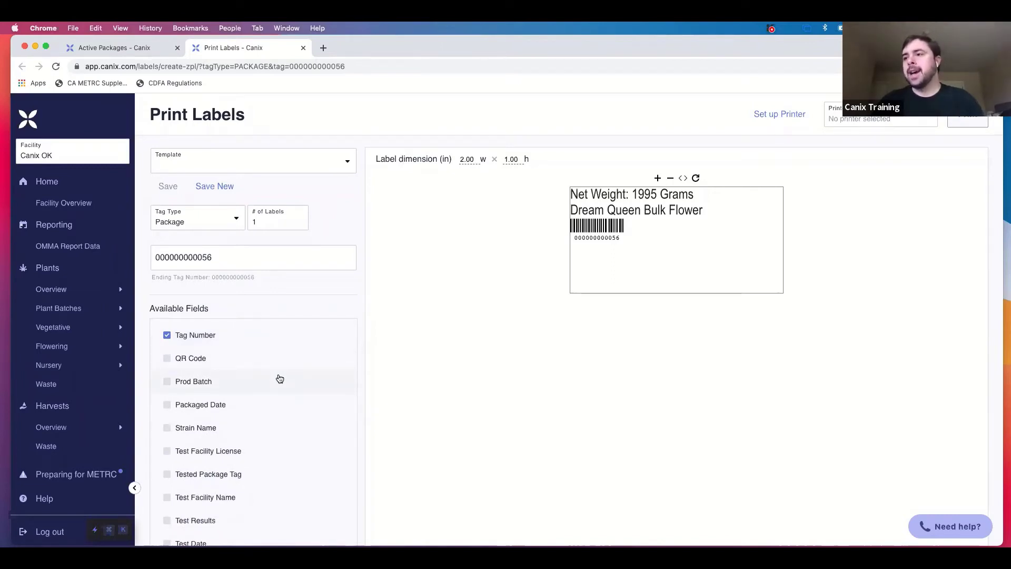
{"action": "left_click", "coordinate": [232, 407]}
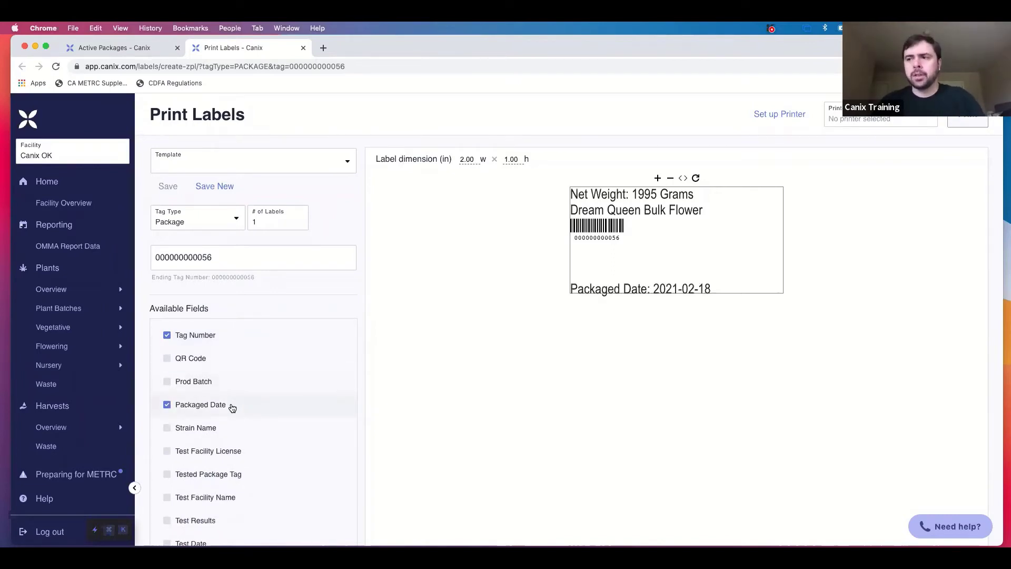
{"action": "scroll", "coordinate": [232, 407], "scroll_direction": "down", "scroll_amount": 5}
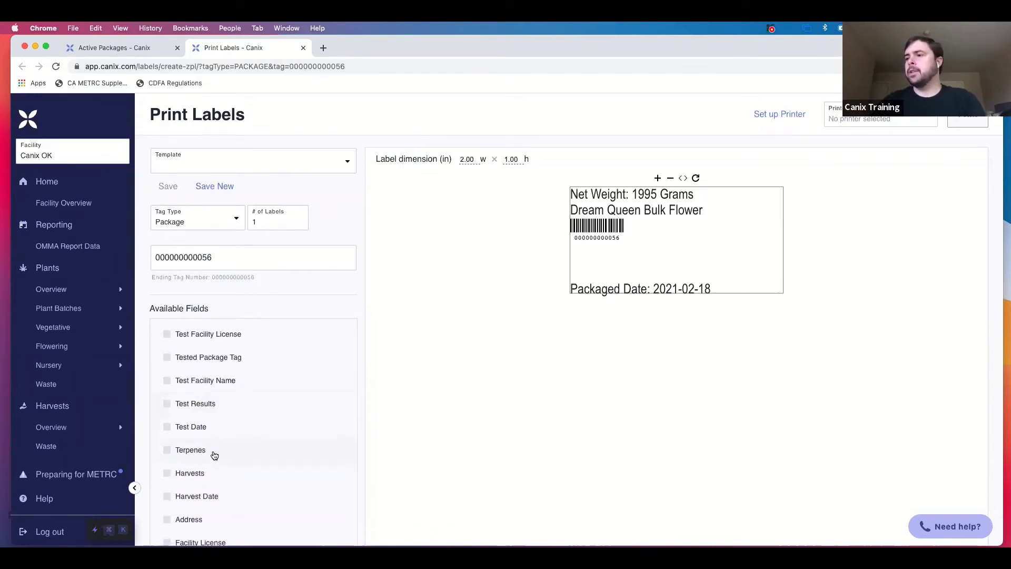
{"action": "scroll", "coordinate": [225, 477], "scroll_direction": "down", "scroll_amount": 1}
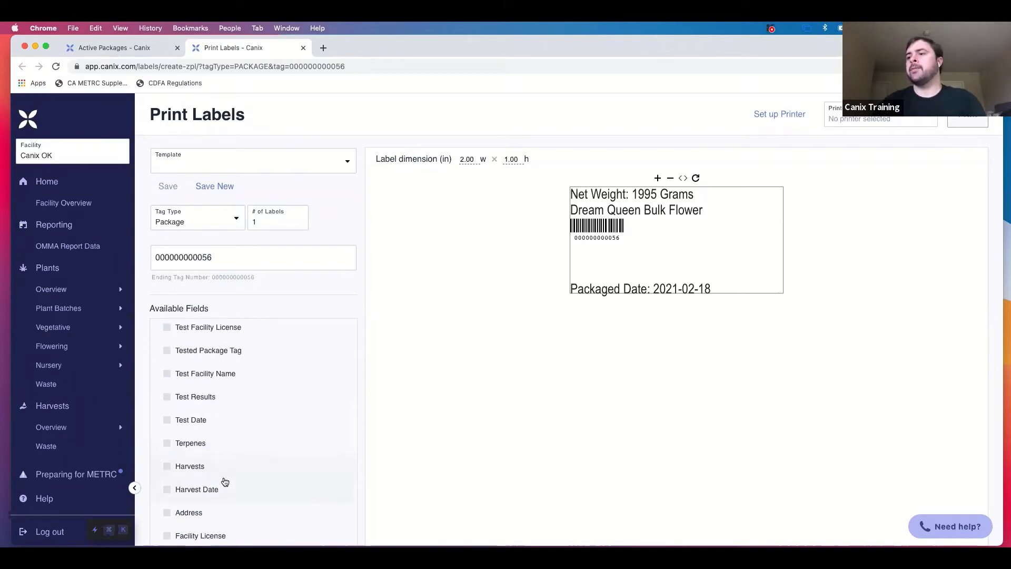
{"action": "scroll", "coordinate": [266, 445], "scroll_direction": "up", "scroll_amount": 8}
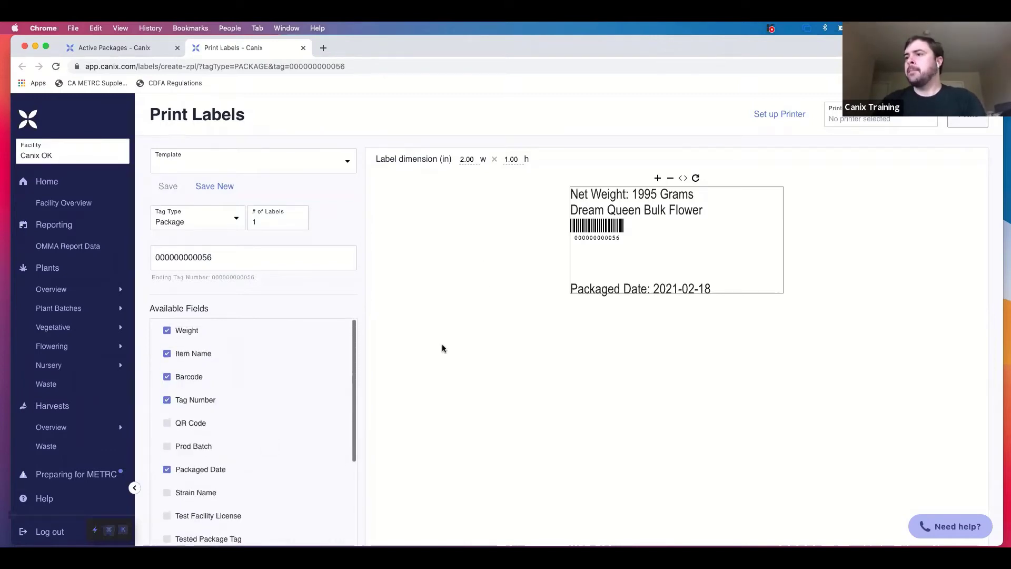
{"action": "left_click", "coordinate": [225, 429]}
{"action": "left_click", "coordinate": [224, 430]}
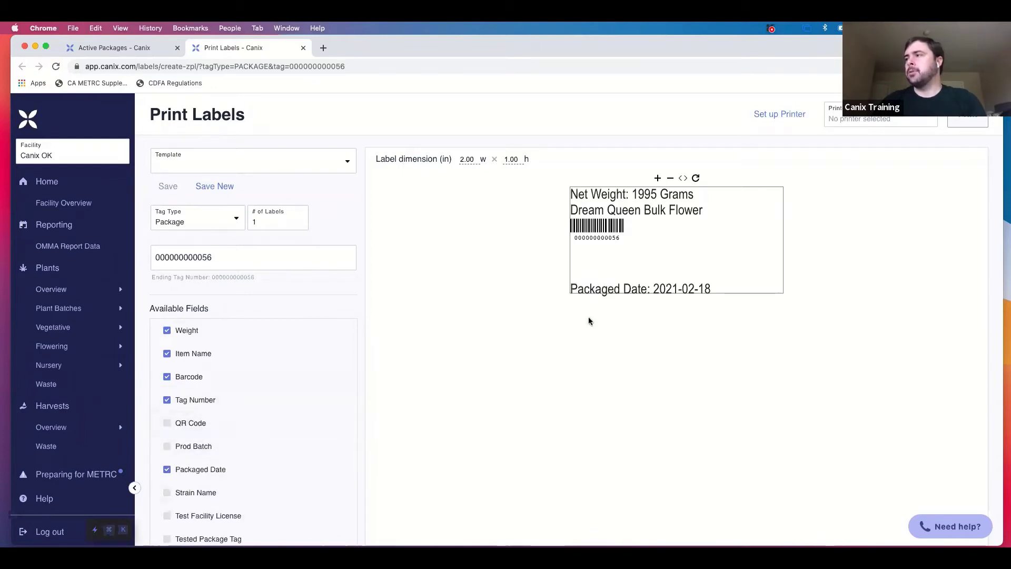
Set the label width to 3.00 and height to 2.00 inches, and tick QR Code.
{"action": "double_click", "coordinate": [462, 158]}
{"action": "key", "text": "BackSpace"}
{"action": "type", "text": "3"}
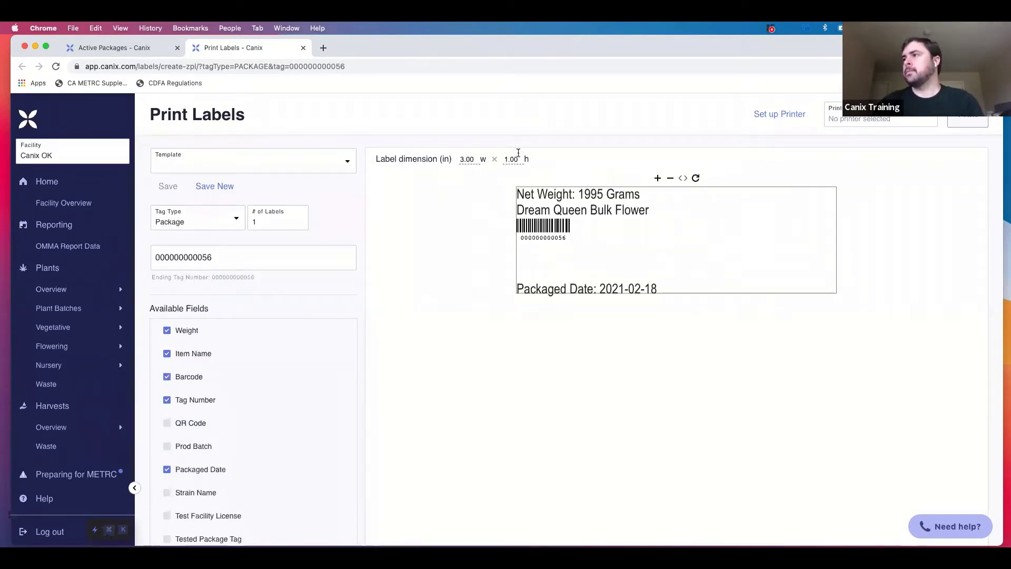
{"action": "double_click", "coordinate": [506, 159]}
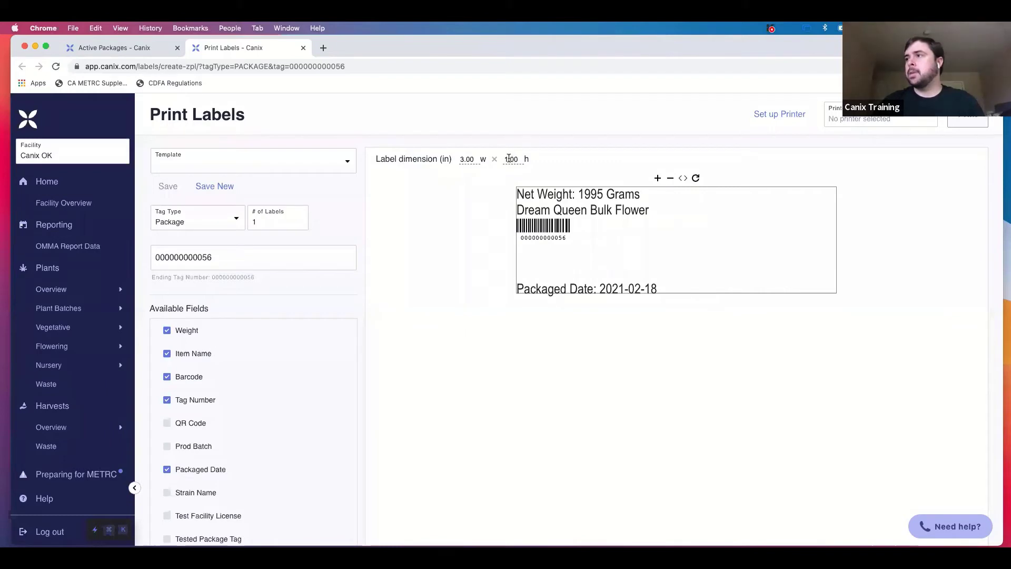
{"action": "key", "text": "BackSpace"}
{"action": "type", "text": "2"}
{"action": "key", "text": "BackSpace"}
{"action": "type", "text": "4"}
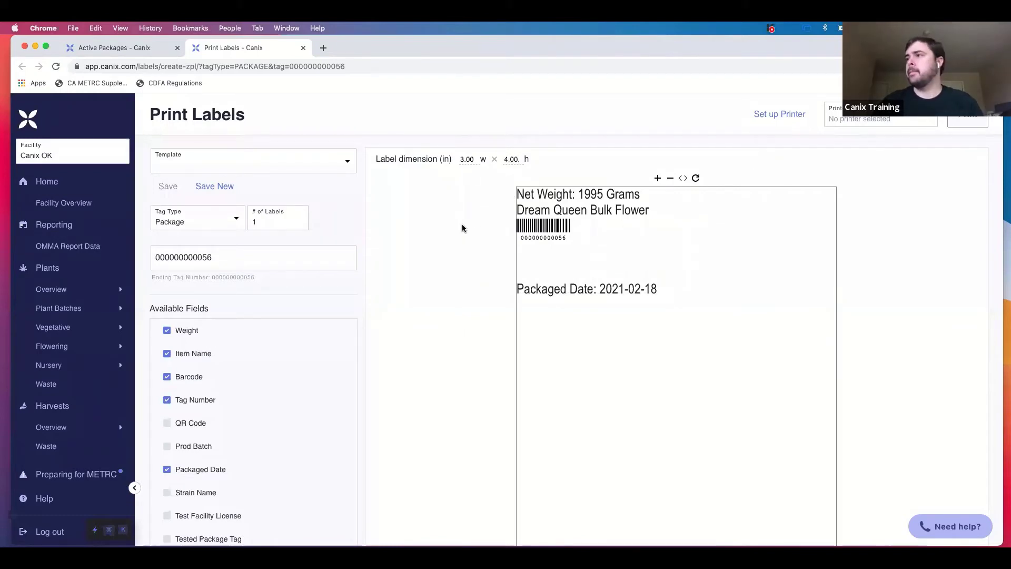
{"action": "key", "text": "BackSpace"}
{"action": "type", "text": "2"}
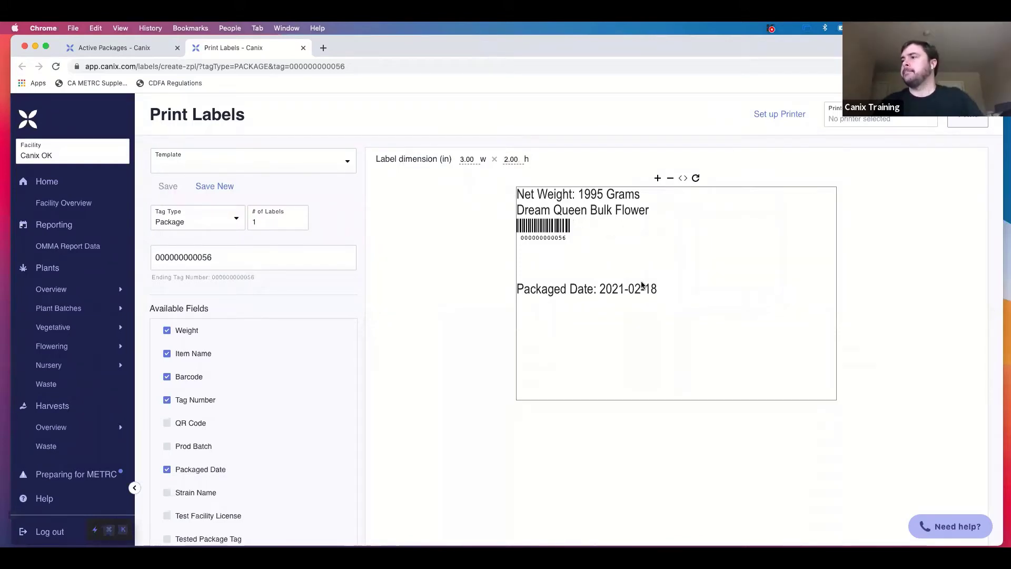
{"action": "left_click", "coordinate": [194, 431]}
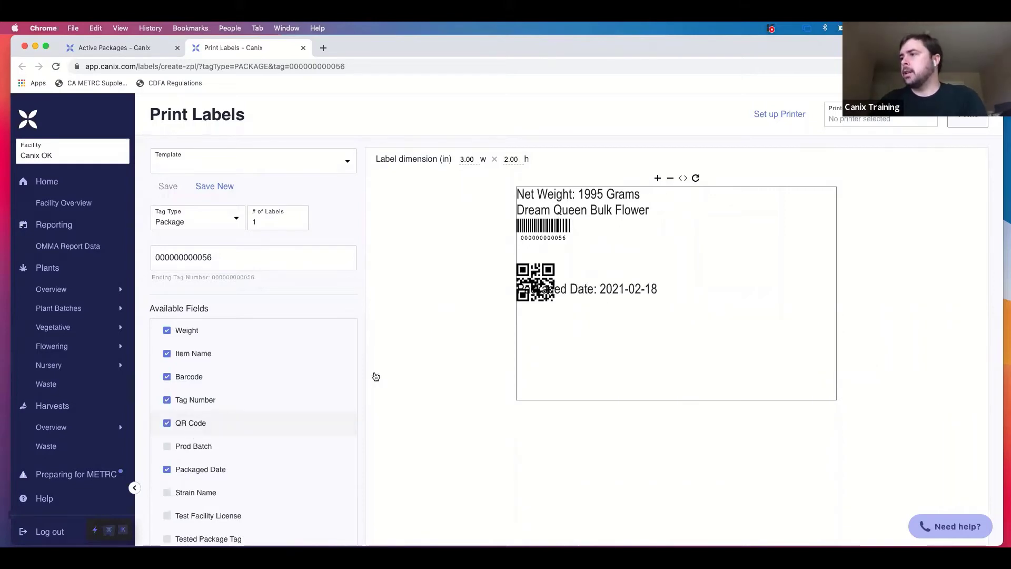
Add Prod Batch at the lower left, and widen and centre the barcode.
{"action": "left_click", "coordinate": [193, 447]}
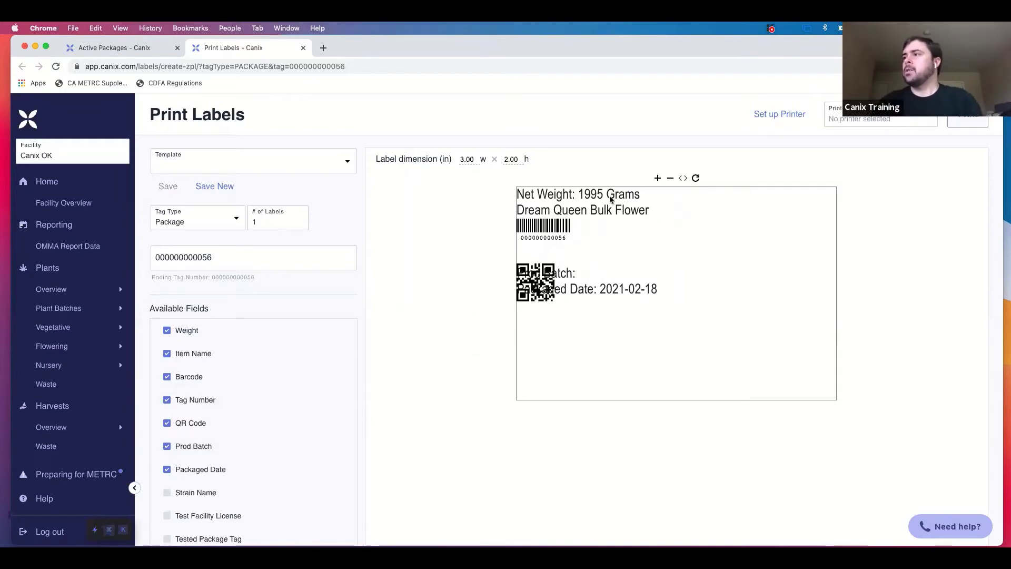
{"action": "left_click_drag", "start_coordinate": [560, 225], "coordinate": [691, 255]}
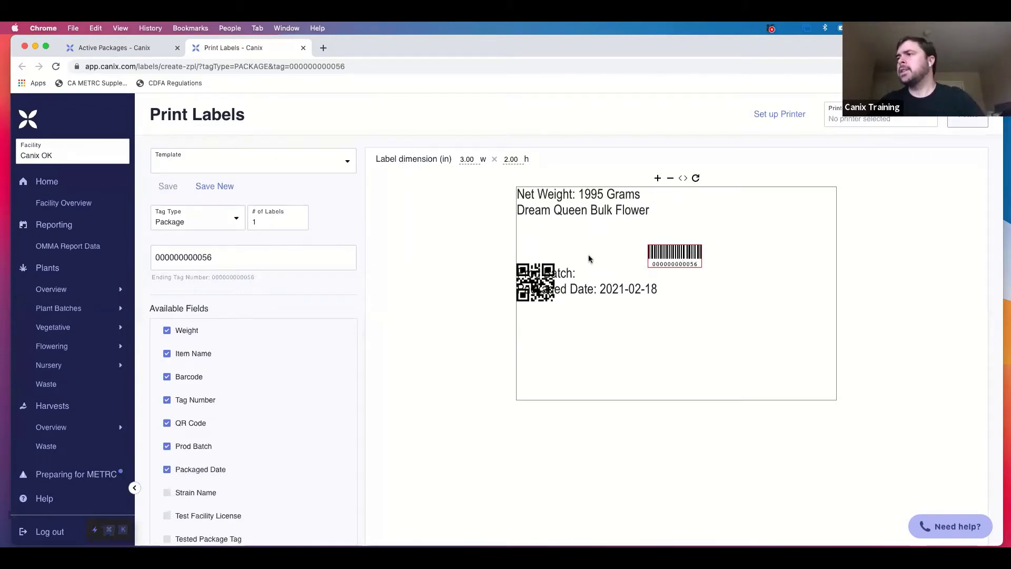
{"action": "left_click_drag", "start_coordinate": [547, 269], "coordinate": [551, 369]}
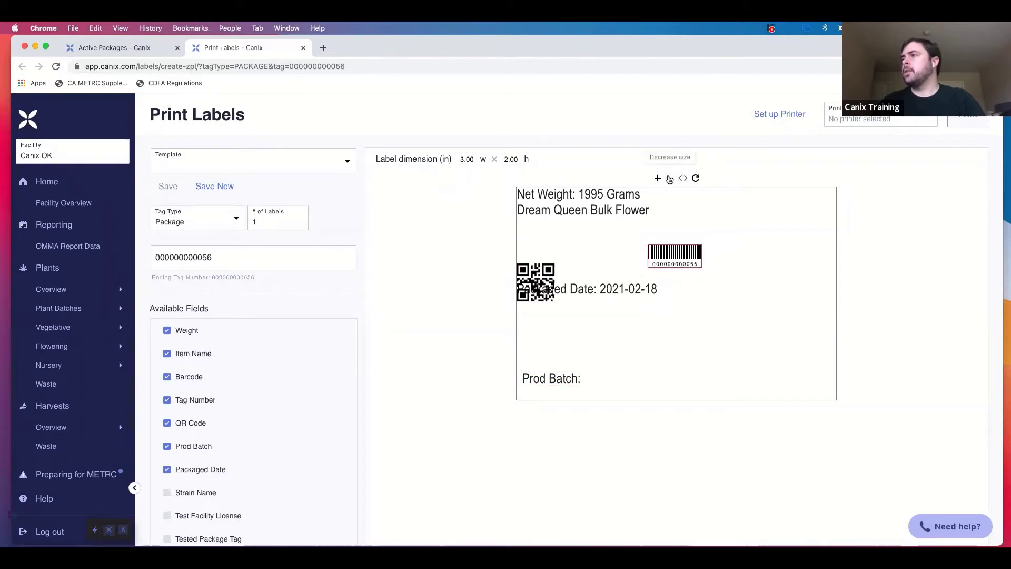
{"action": "left_click", "coordinate": [685, 179]}
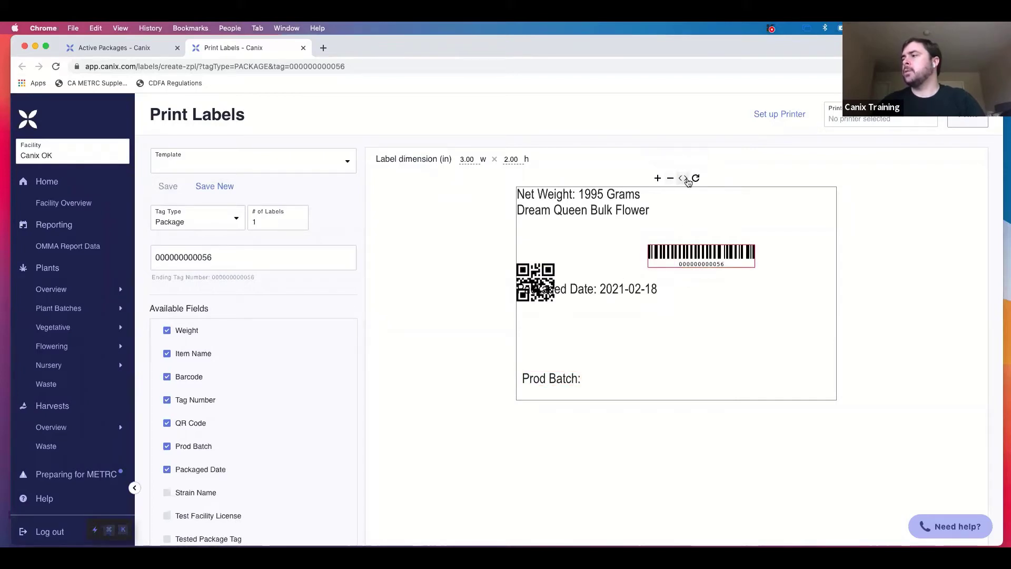
{"action": "left_click", "coordinate": [687, 179]}
{"action": "left_click", "coordinate": [687, 179]}
{"action": "left_click", "coordinate": [687, 179]}
{"action": "left_click", "coordinate": [687, 179]}
{"action": "left_click", "coordinate": [687, 179]}
{"action": "double_click", "coordinate": [687, 179]}
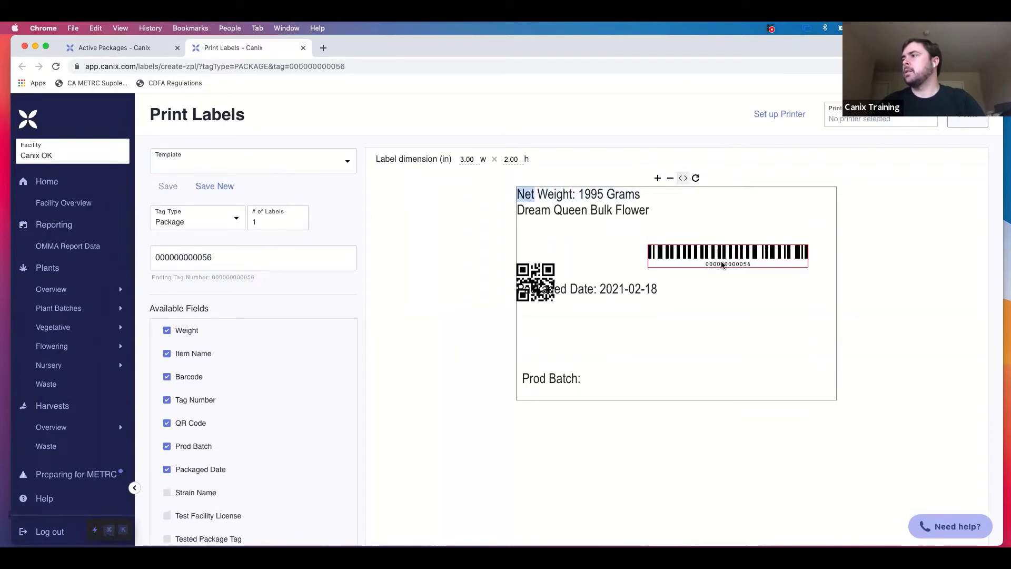
{"action": "left_click_drag", "start_coordinate": [726, 260], "coordinate": [667, 262]}
Place the item name above the barcode, packaged date bottom right, and lower the QR code.
{"action": "left_click_drag", "start_coordinate": [576, 214], "coordinate": [659, 239]}
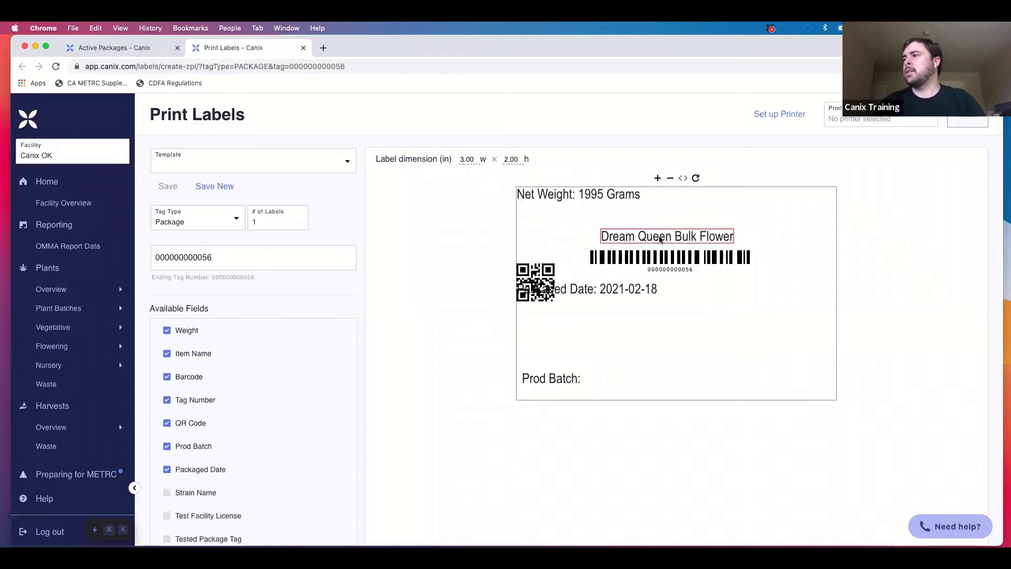
{"action": "left_click_drag", "start_coordinate": [604, 290], "coordinate": [782, 392]}
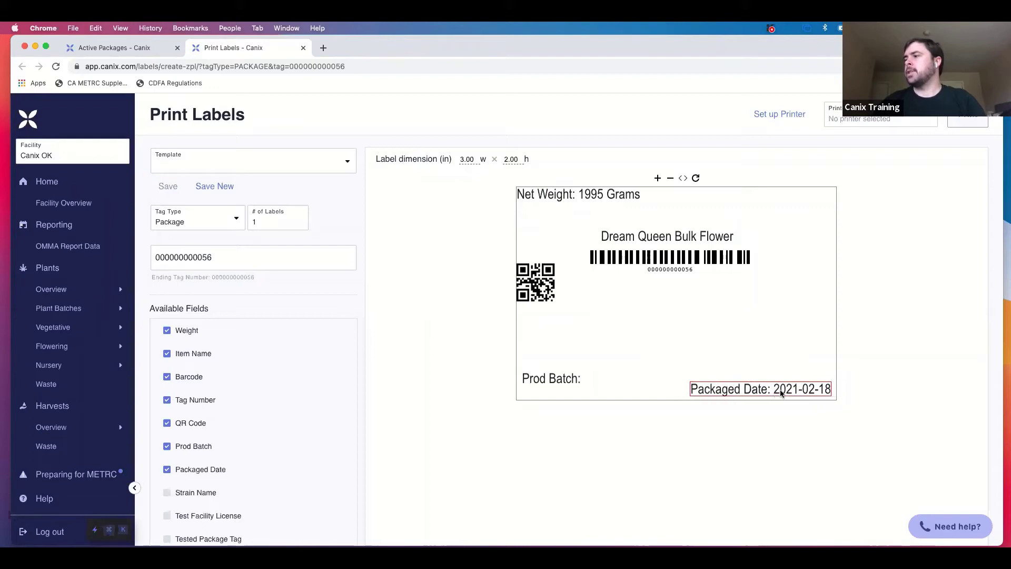
{"action": "left_click_drag", "start_coordinate": [567, 382], "coordinate": [565, 391]}
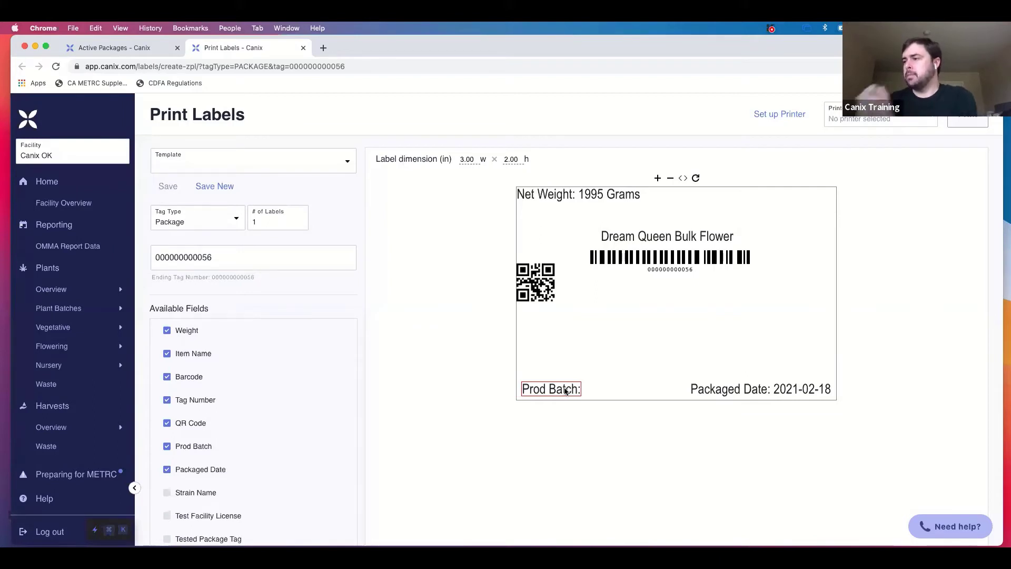
{"action": "left_click_drag", "start_coordinate": [546, 293], "coordinate": [556, 348]}
Add Strain Name above the packaged date and make the net weight text smaller.
{"action": "left_click", "coordinate": [209, 493]}
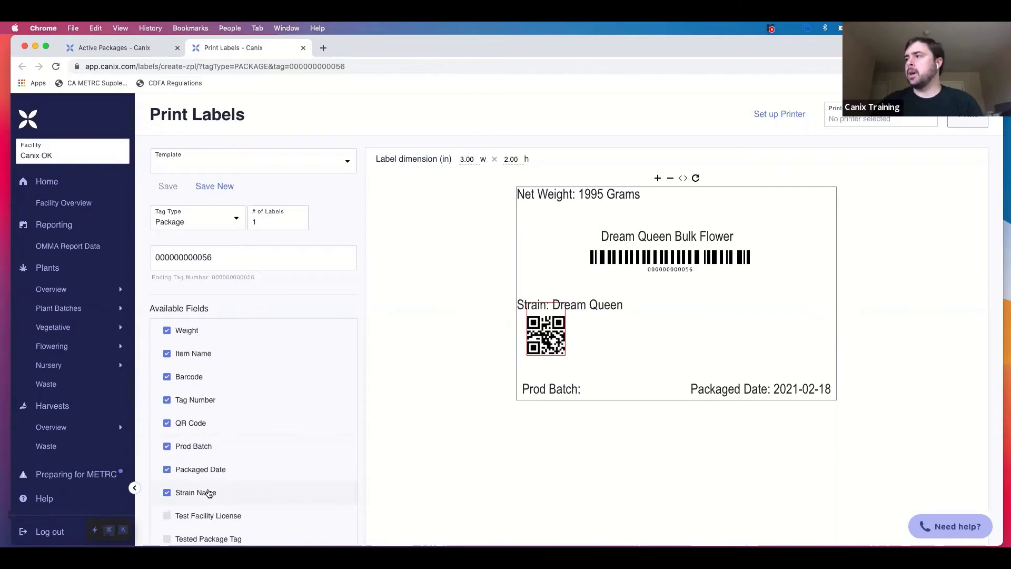
{"action": "left_click_drag", "start_coordinate": [600, 307], "coordinate": [809, 369]}
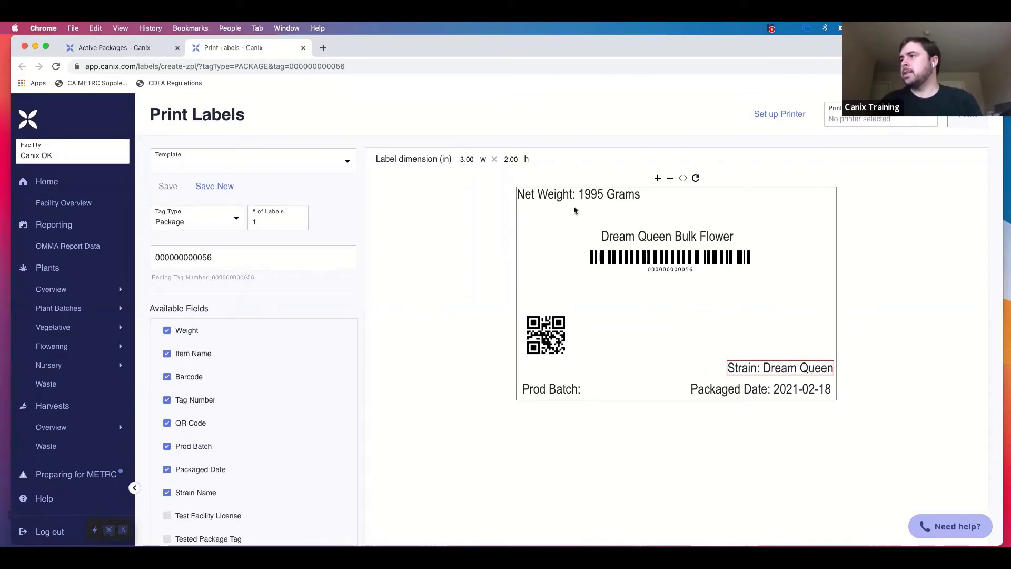
{"action": "left_click_drag", "start_coordinate": [571, 194], "coordinate": [583, 197]}
{"action": "left_click", "coordinate": [669, 179]}
{"action": "left_click", "coordinate": [670, 179]}
{"action": "left_click", "coordinate": [670, 179]}
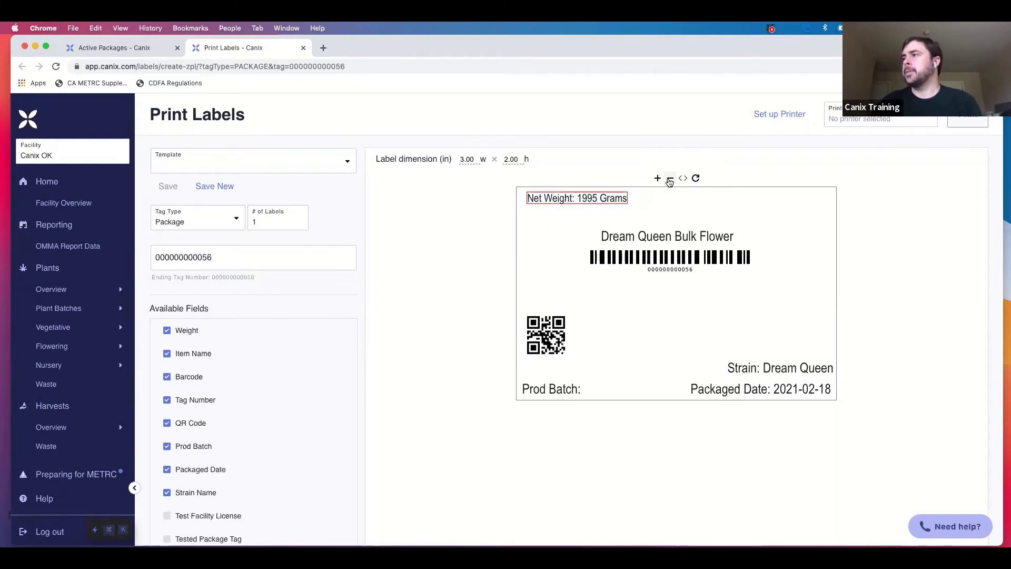
{"action": "left_click", "coordinate": [658, 194]}
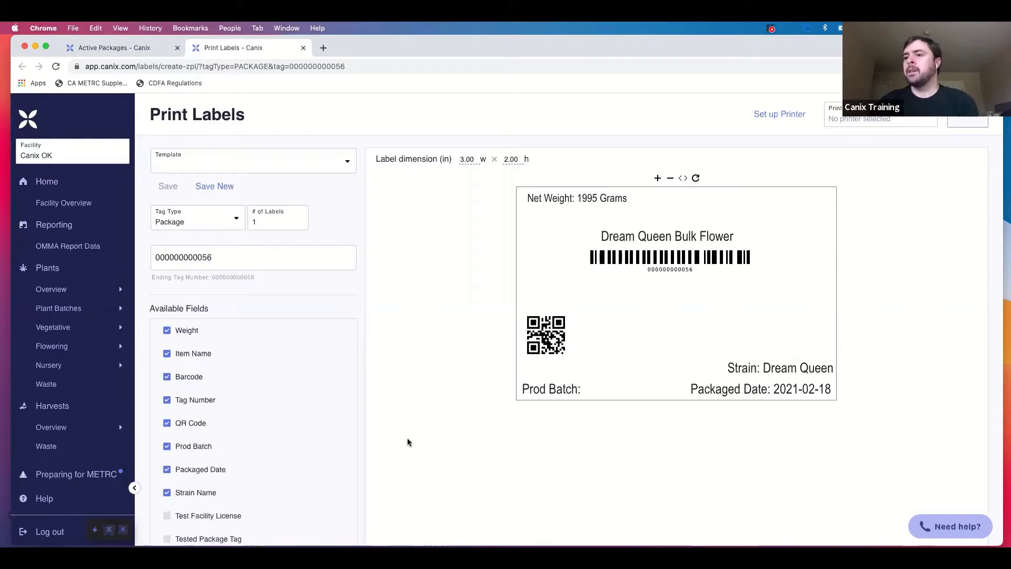
{"action": "scroll", "coordinate": [289, 456], "scroll_direction": "down", "scroll_amount": 5}
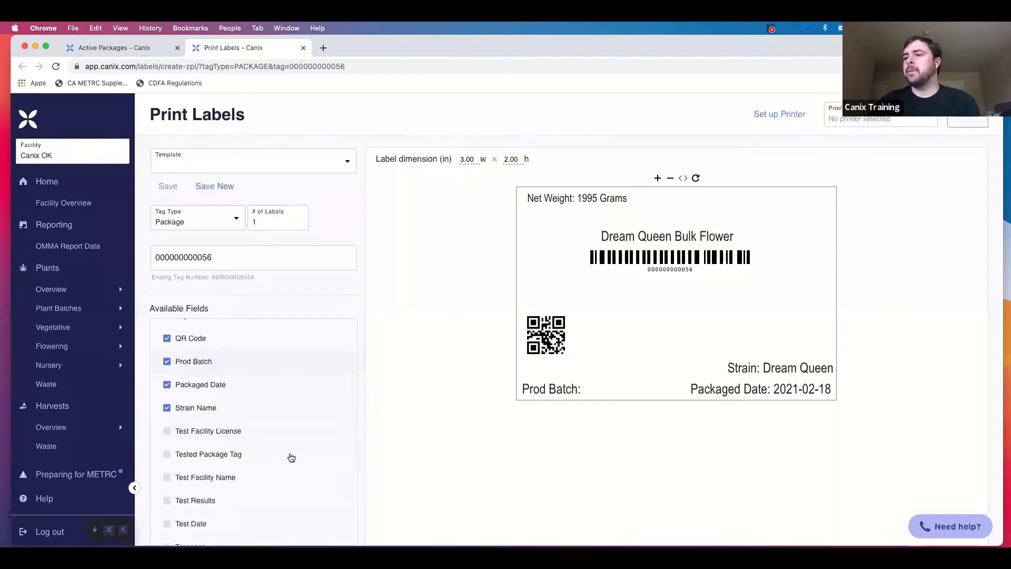
{"action": "scroll", "coordinate": [292, 457], "scroll_direction": "up", "scroll_amount": 5}
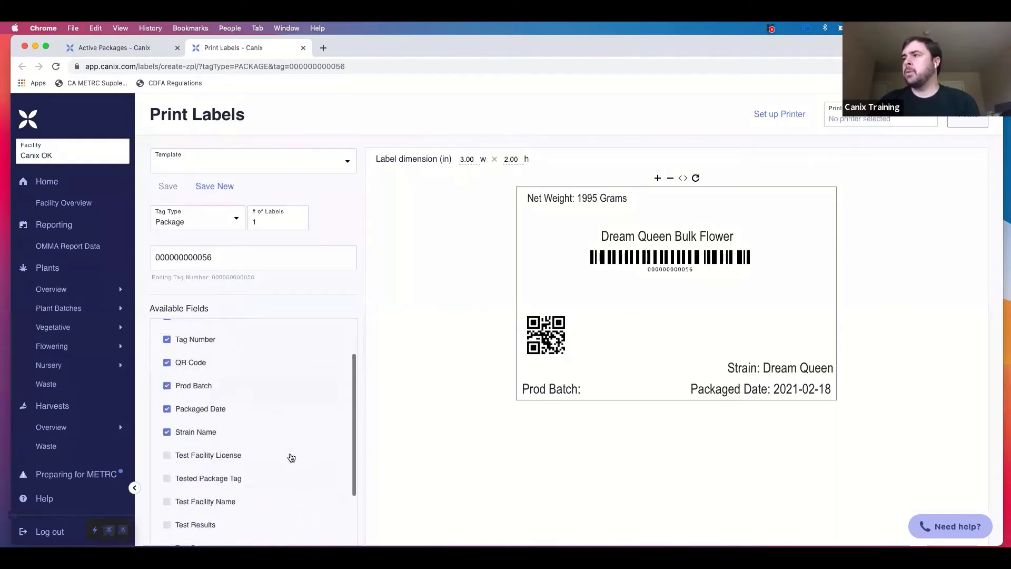
Start a new template from this label layout and set # of Labels to 3.
{"action": "left_click", "coordinate": [211, 188]}
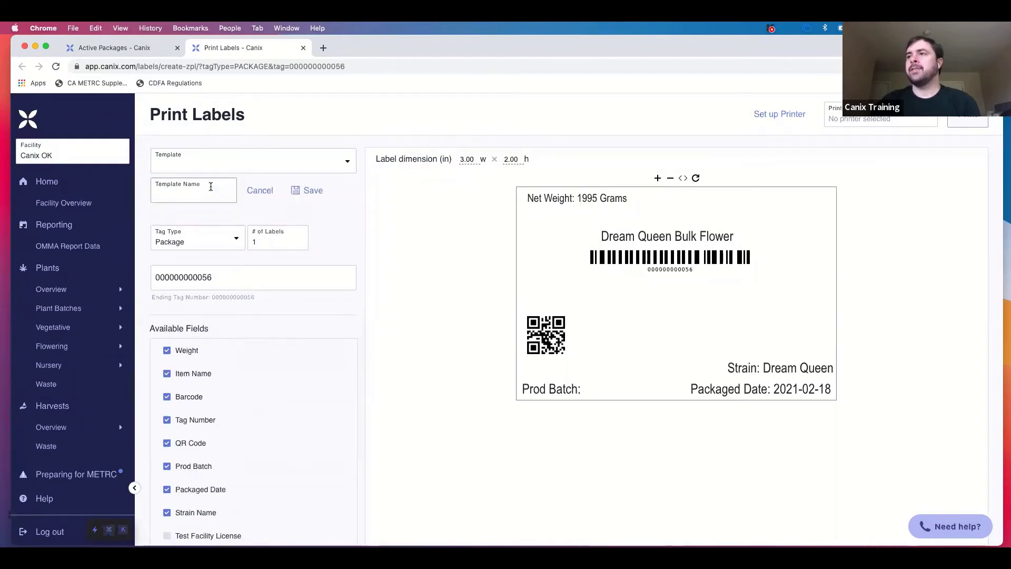
{"action": "left_click", "coordinate": [199, 193]}
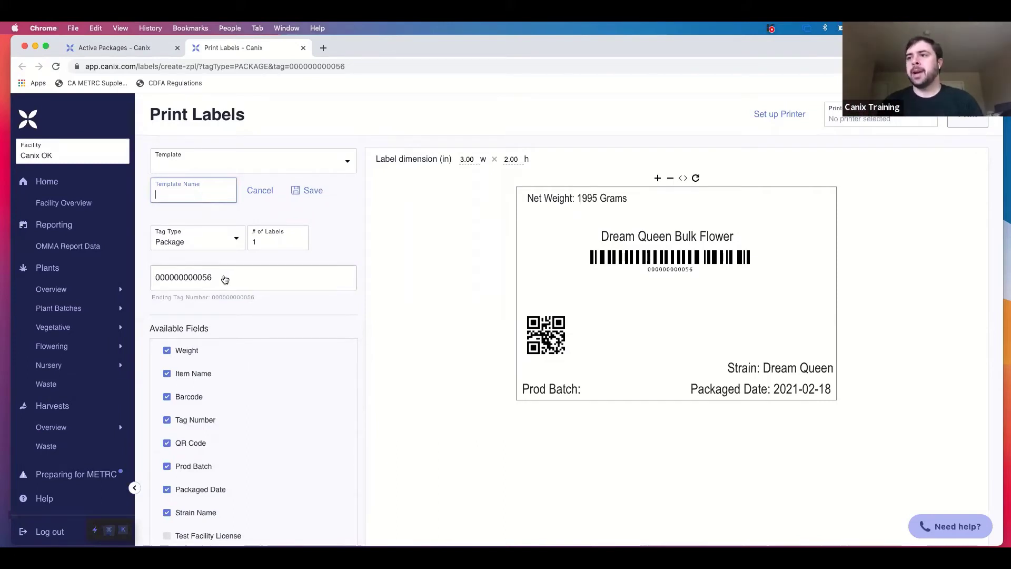
{"action": "double_click", "coordinate": [280, 240]}
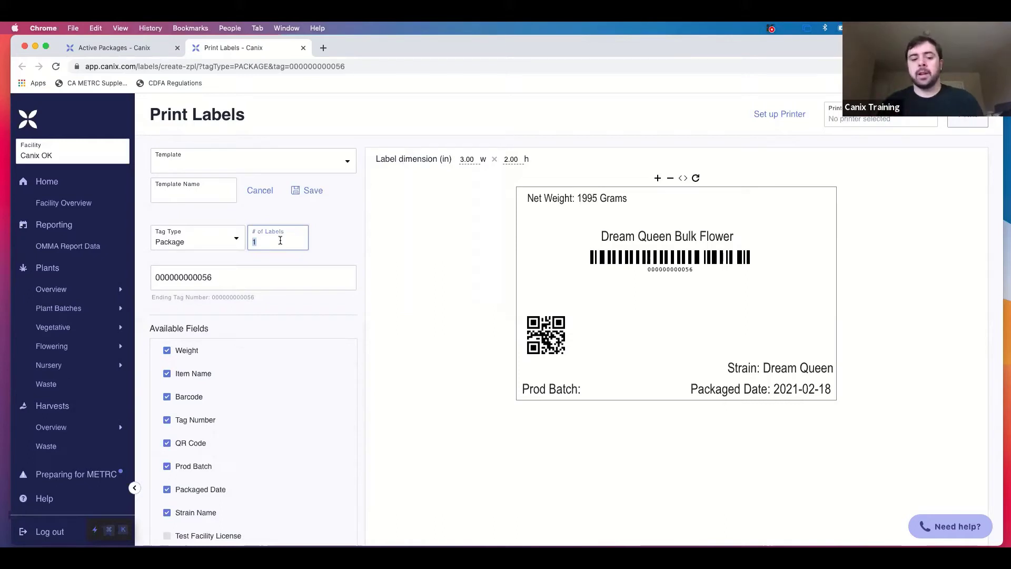
{"action": "type", "text": "3"}
{"action": "left_click", "coordinate": [334, 254]}
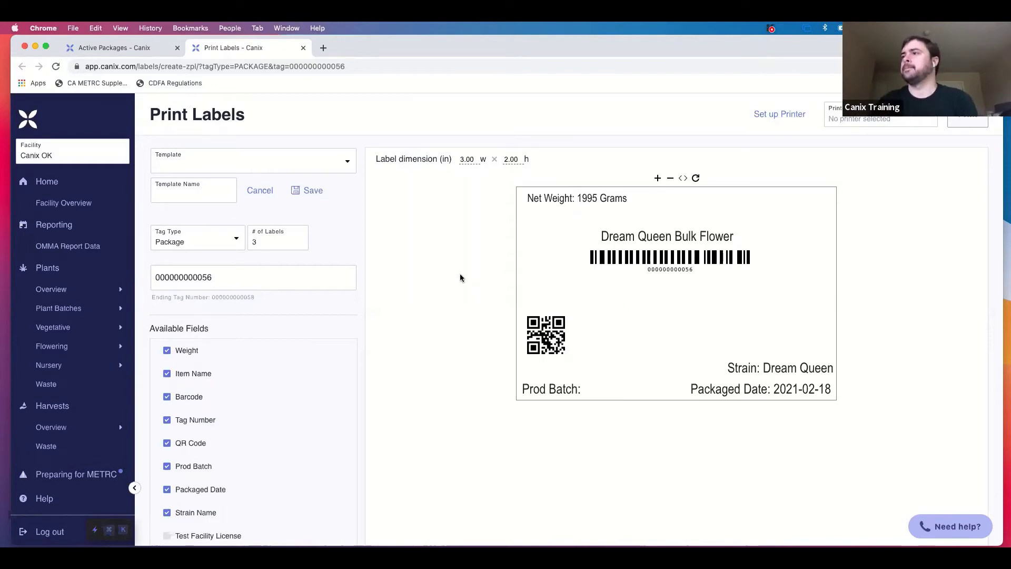
Name the template 'Package Template' and save it.
{"action": "left_click", "coordinate": [199, 194]}
{"action": "type", "text": "Package Template"}
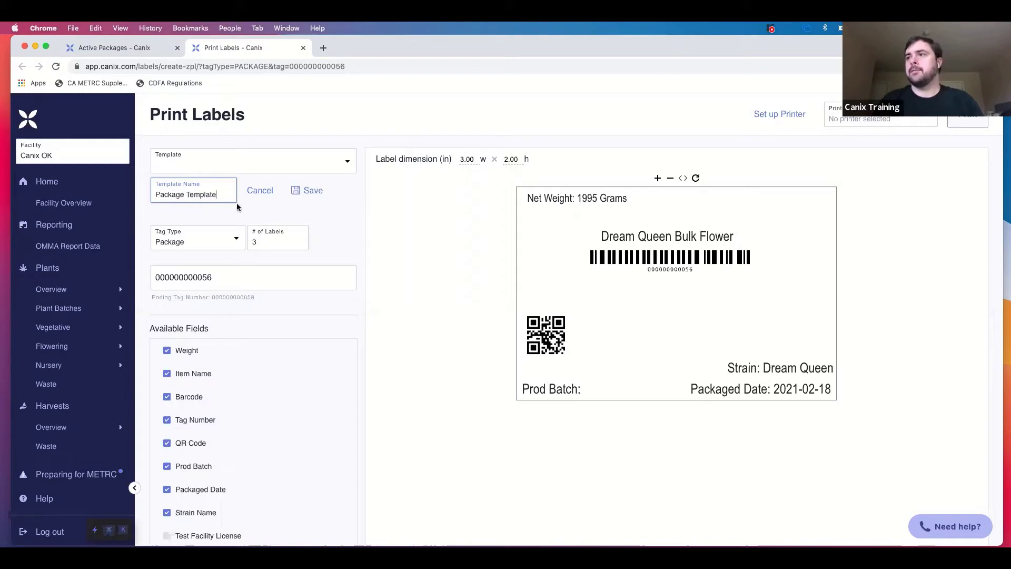
{"action": "left_click", "coordinate": [314, 197]}
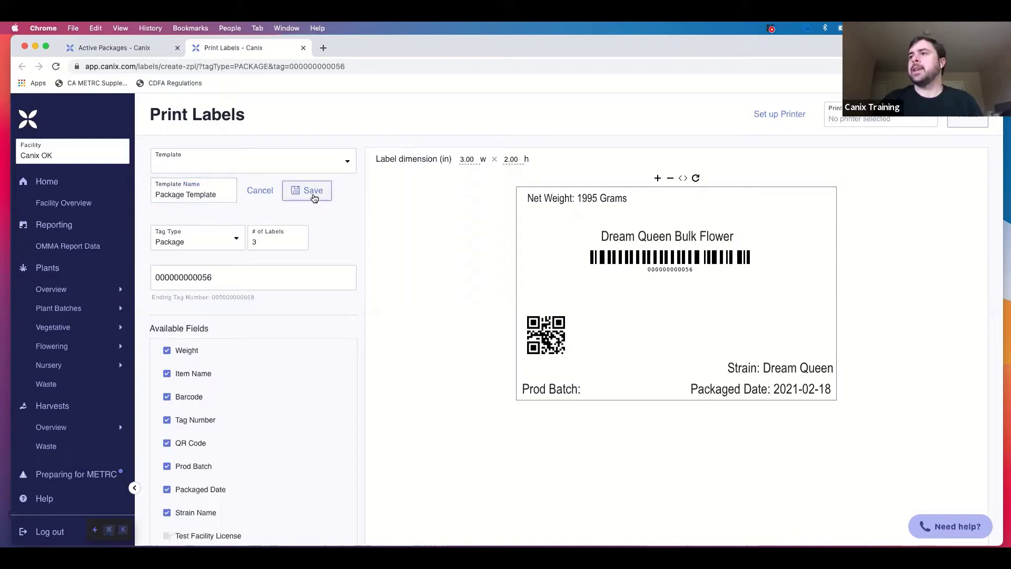
{"action": "left_click", "coordinate": [335, 168]}
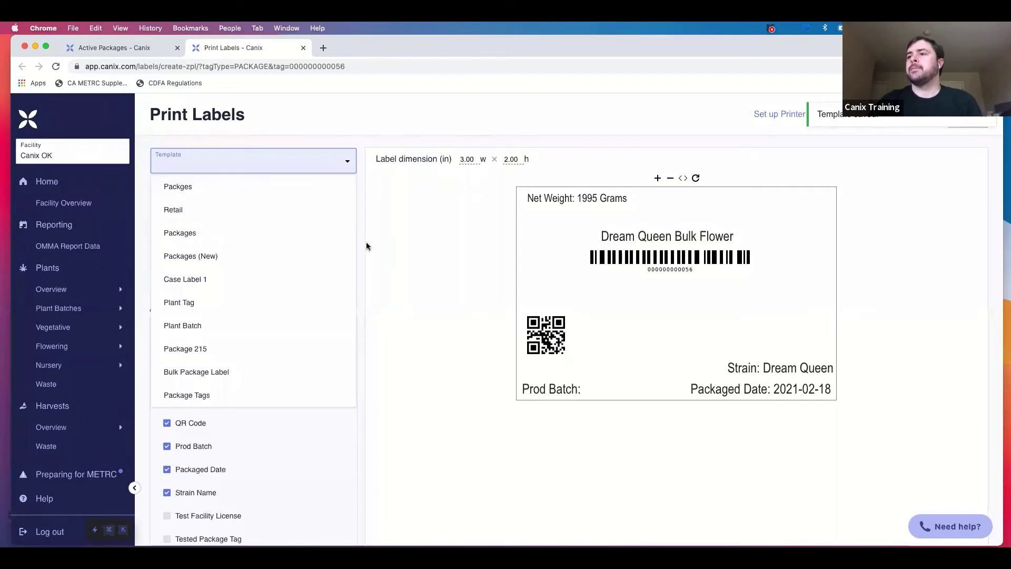
{"action": "left_click", "coordinate": [394, 248]}
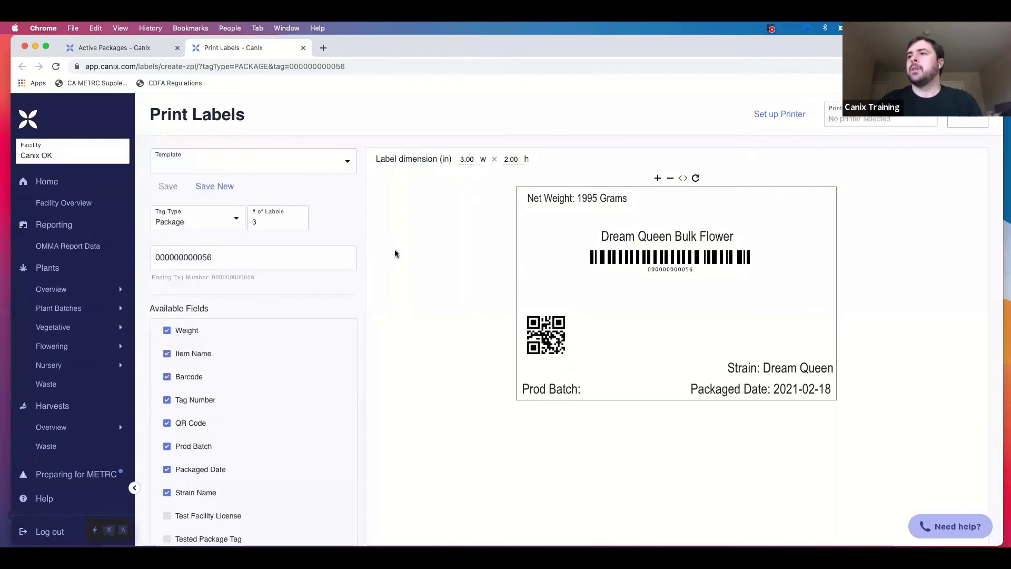
{"action": "left_click", "coordinate": [57, 67]}
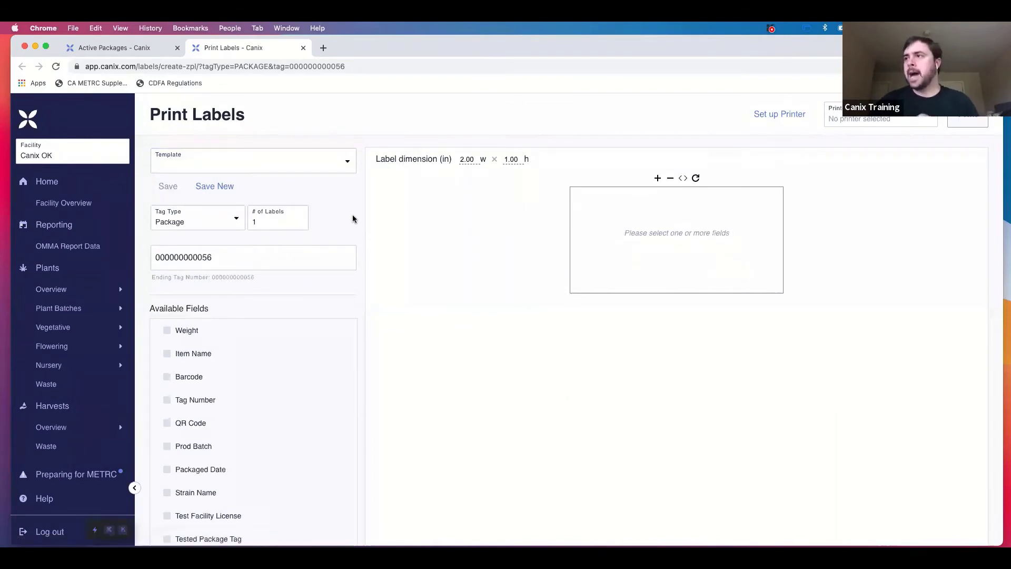
{"action": "left_click", "coordinate": [346, 174]}
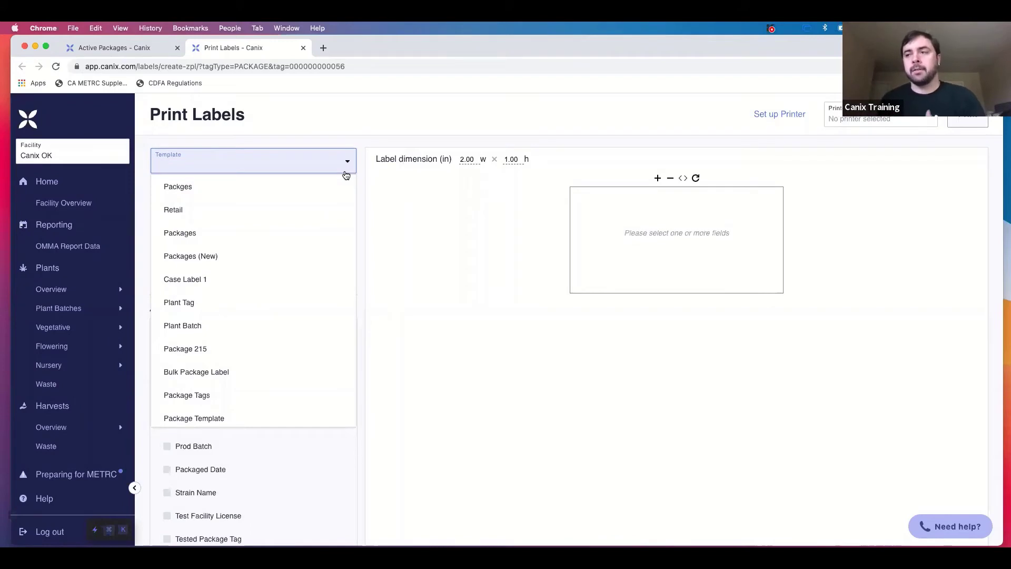
{"action": "left_click", "coordinate": [322, 417]}
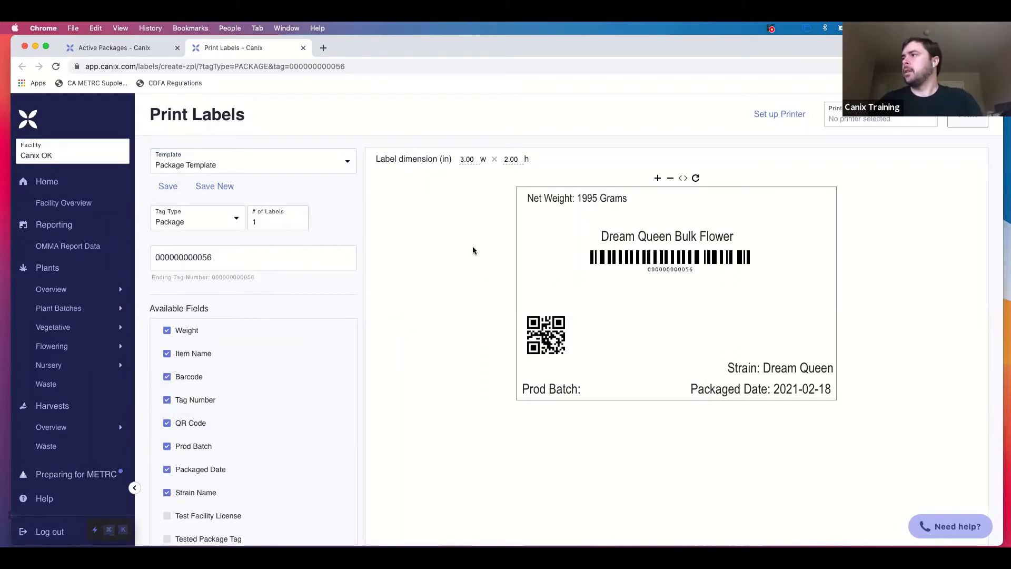
{"action": "scroll", "coordinate": [472, 291], "scroll_direction": "down", "scroll_amount": 3}
{"action": "scroll", "coordinate": [472, 290], "scroll_direction": "up", "scroll_amount": 3}
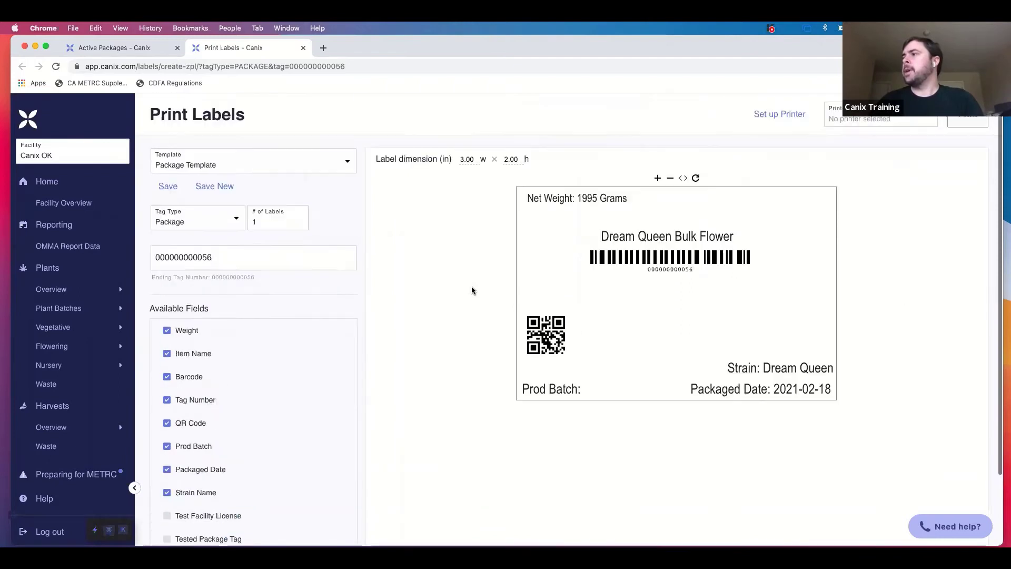
{"action": "left_click", "coordinate": [156, 54]}
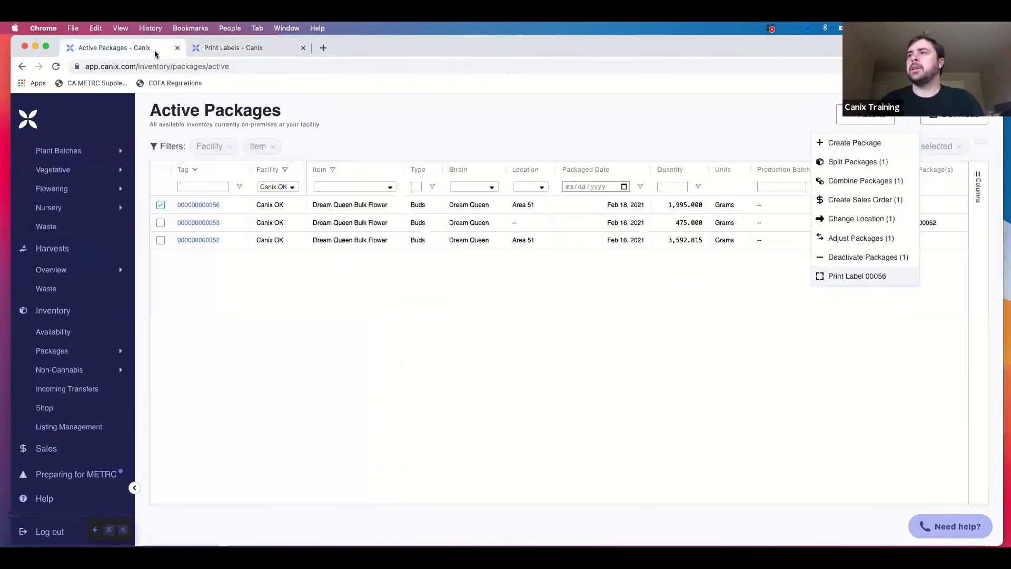
Choose Split Packages (1) from the Actions menu for the checked Dream Queen package.
{"action": "left_click", "coordinate": [481, 117]}
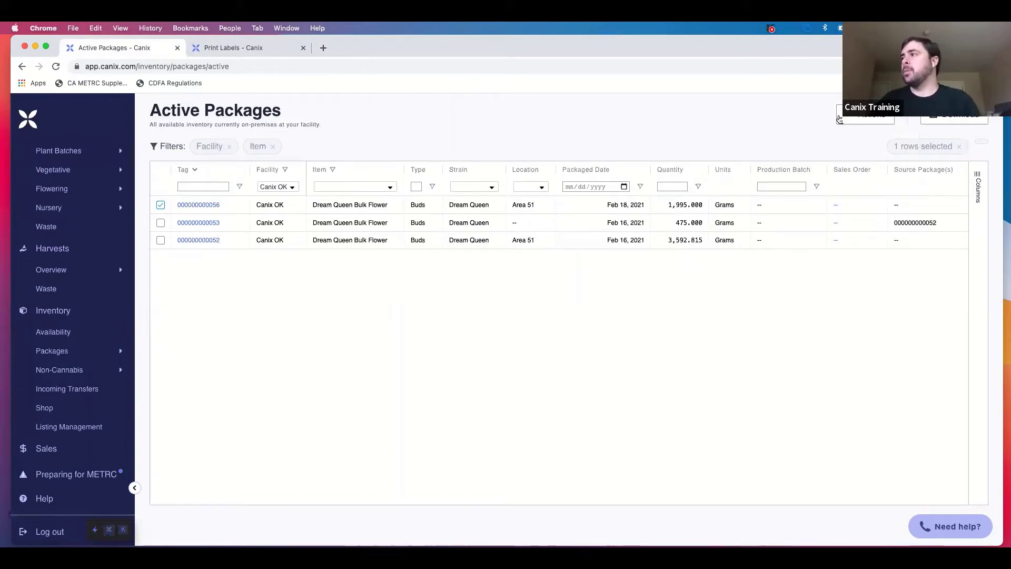
{"action": "left_click", "coordinate": [864, 115]}
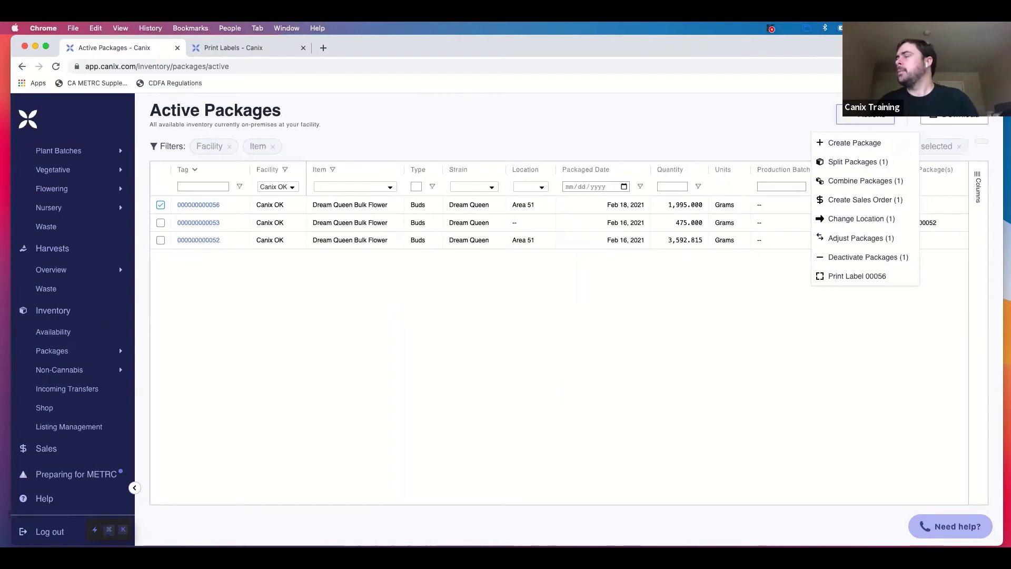
{"action": "left_click", "coordinate": [719, 128]}
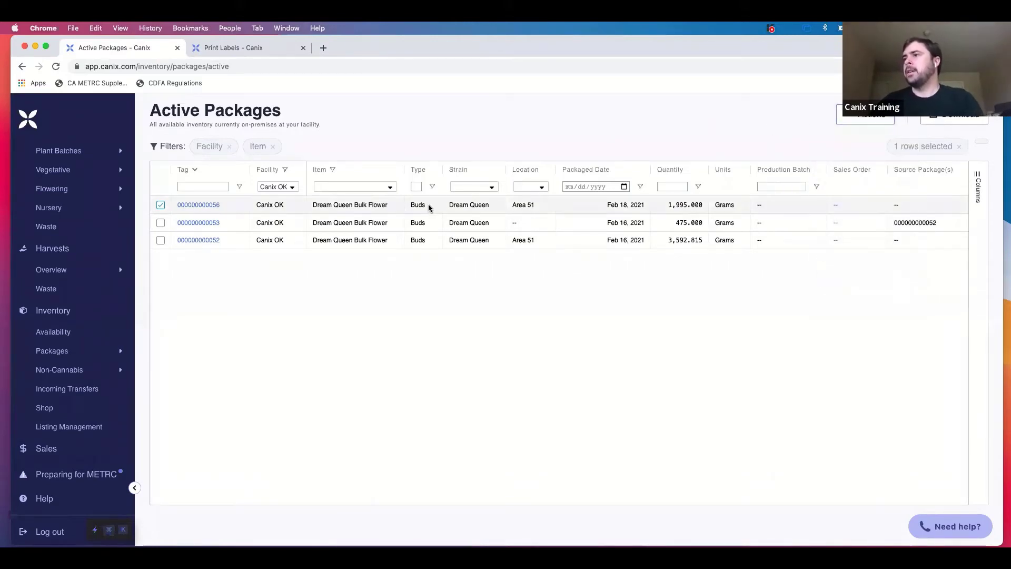
{"action": "left_click", "coordinate": [882, 121]}
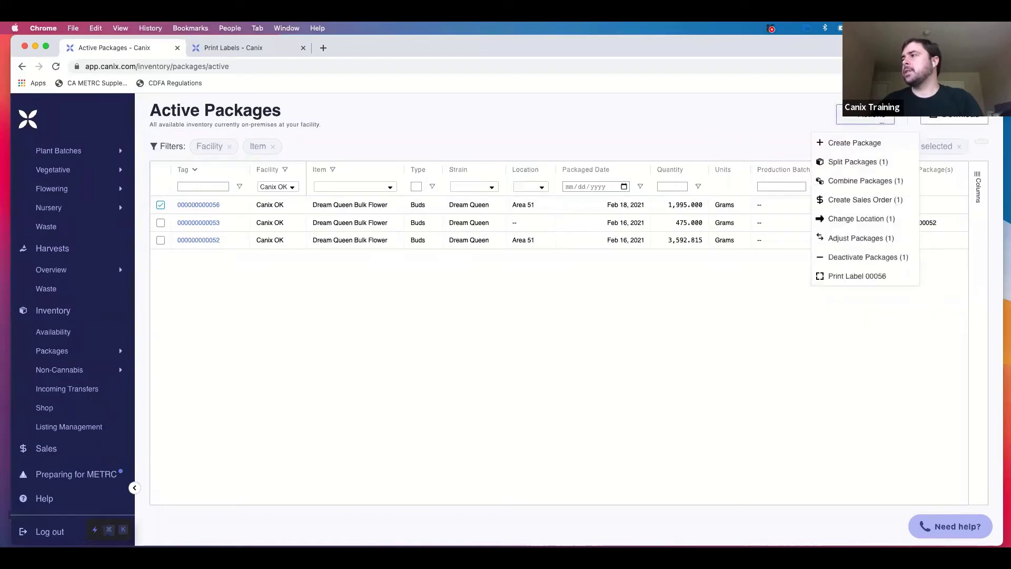
{"action": "left_click", "coordinate": [851, 163]}
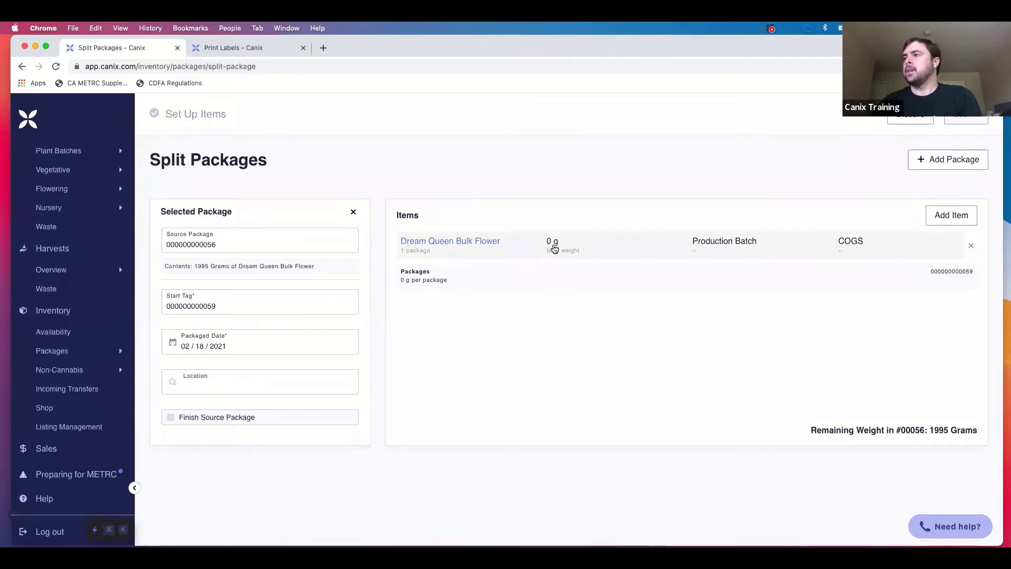
Uncheck Use Same Item and keep Dream Queen Bulk Flower as the new package's item.
{"action": "left_click", "coordinate": [574, 252]}
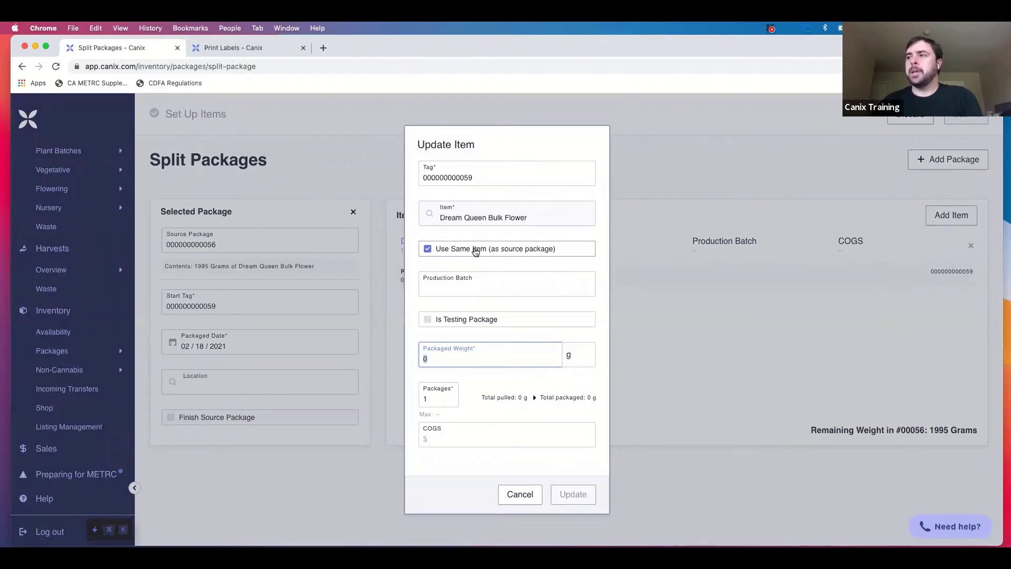
{"action": "left_click", "coordinate": [459, 254]}
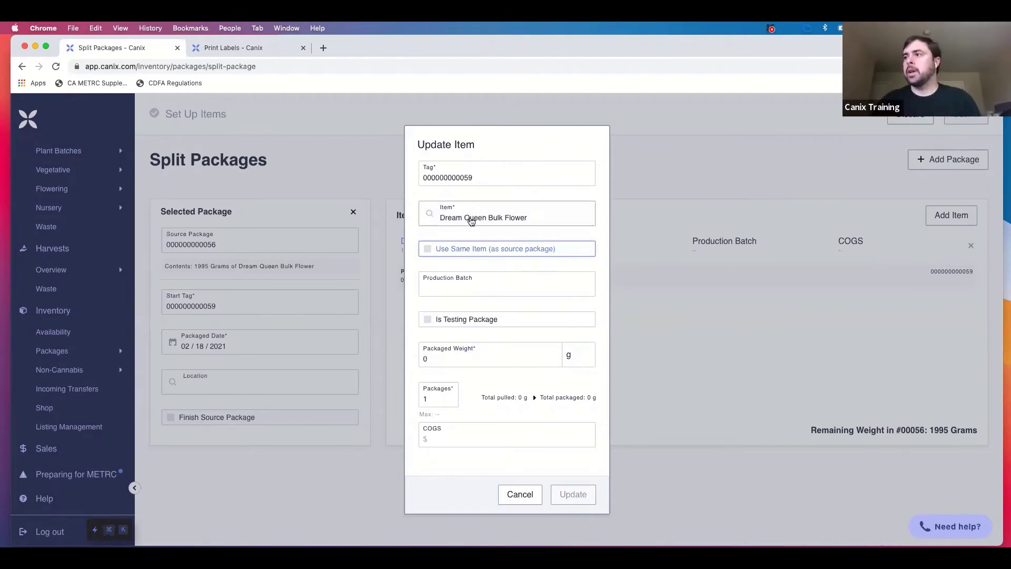
{"action": "left_click", "coordinate": [471, 219]}
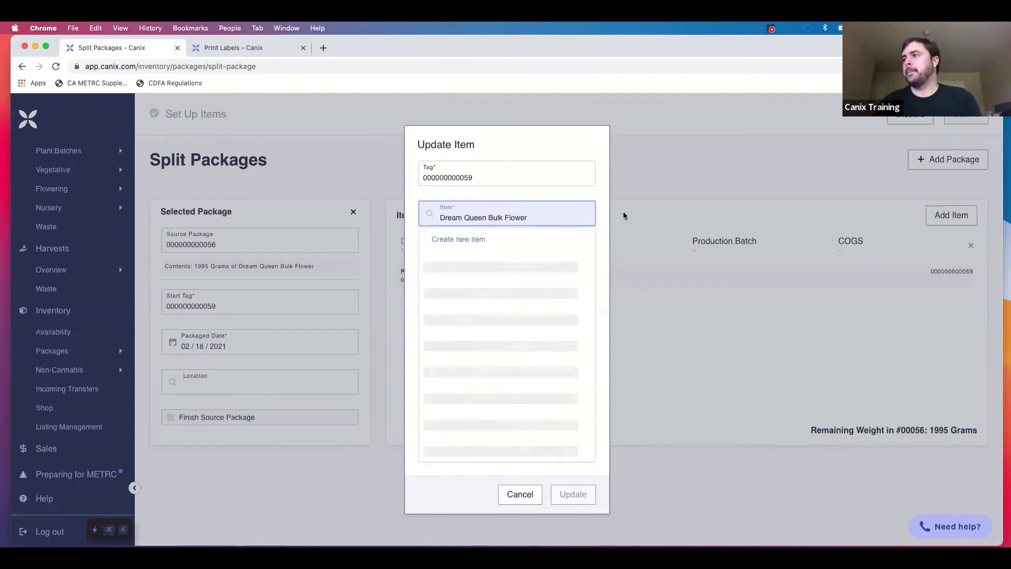
{"action": "key", "text": "alt+shift+Left"}
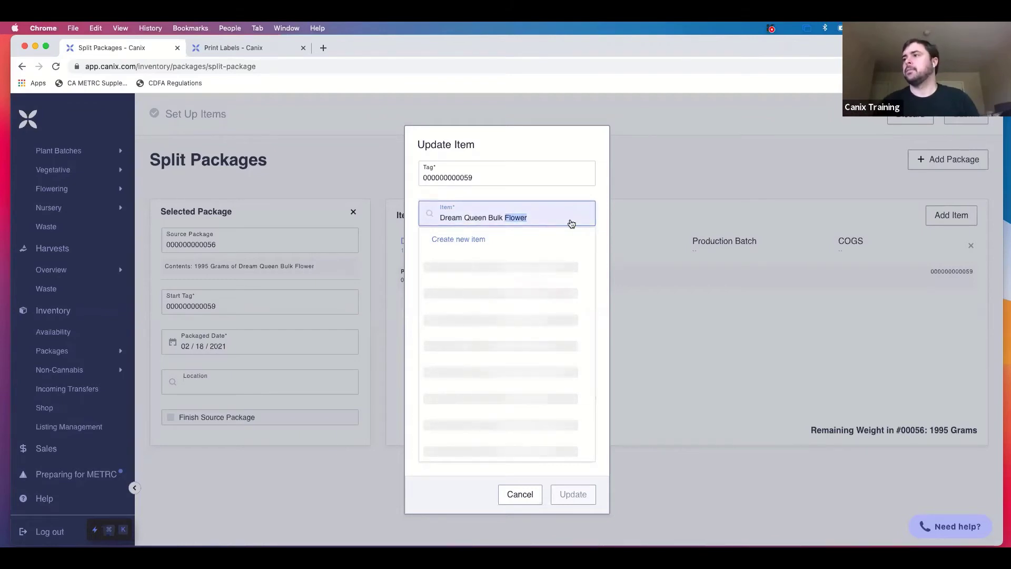
{"action": "key", "text": "super+a"}
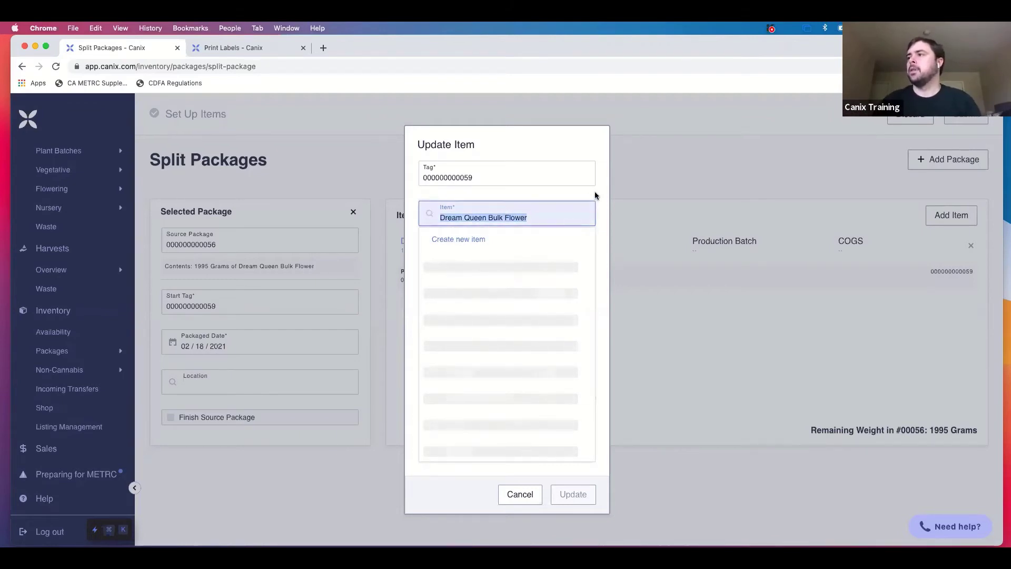
{"action": "left_click", "coordinate": [595, 191]}
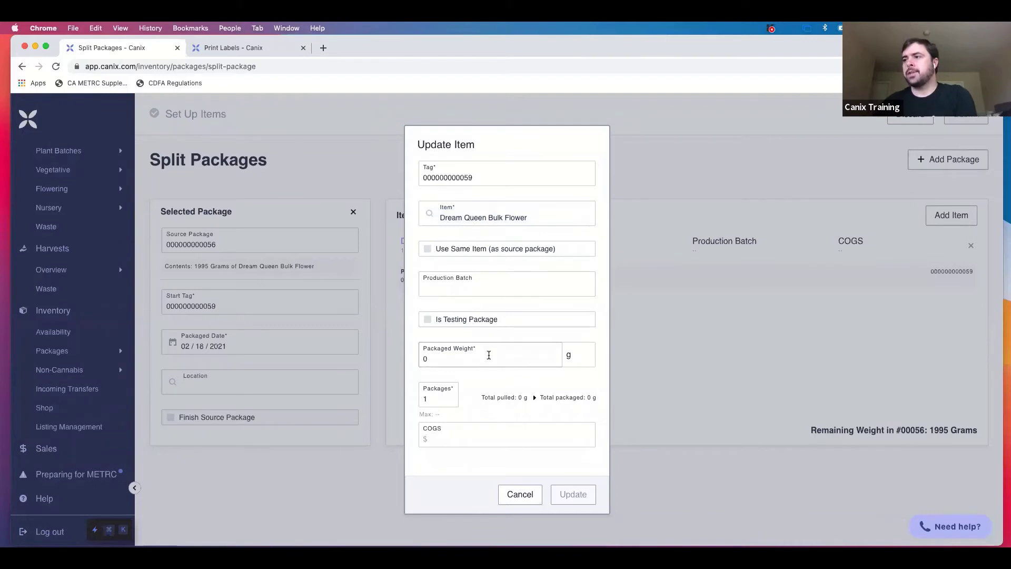
Set Packaged Weight to 100 g and Packages to 1, then update the split item.
{"action": "left_click", "coordinate": [488, 355]}
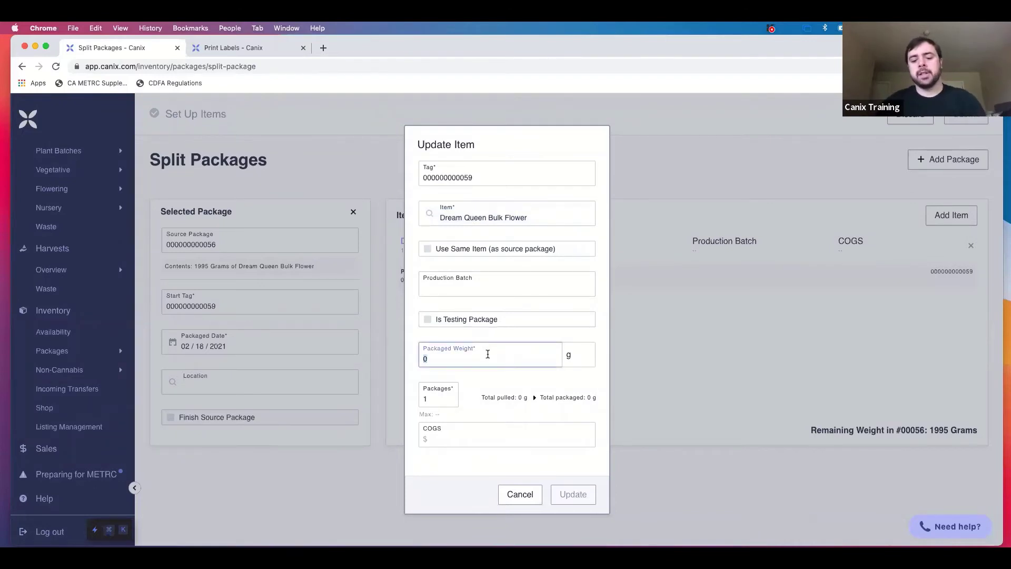
{"action": "type", "text": "100"}
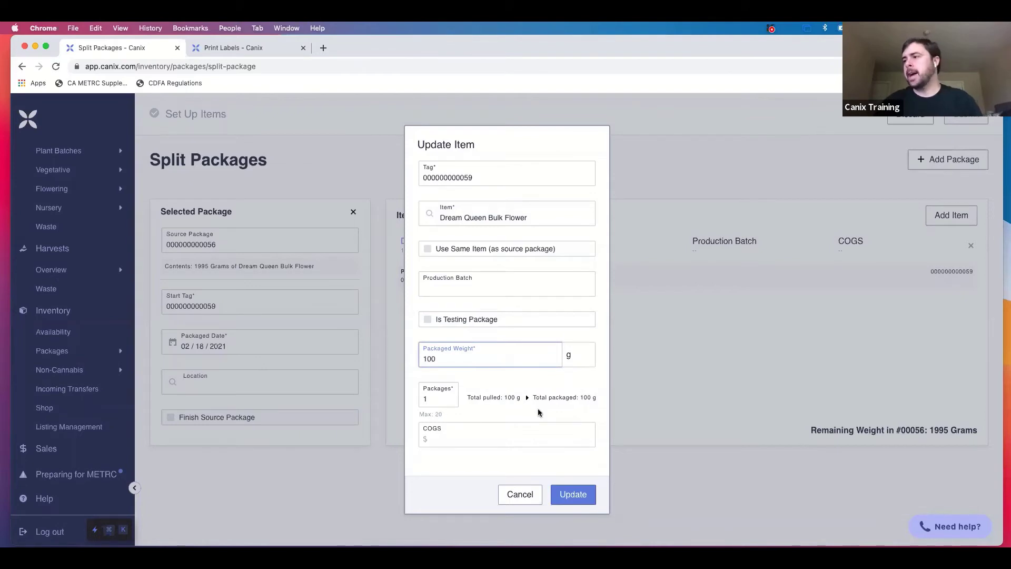
{"action": "left_click", "coordinate": [540, 382]}
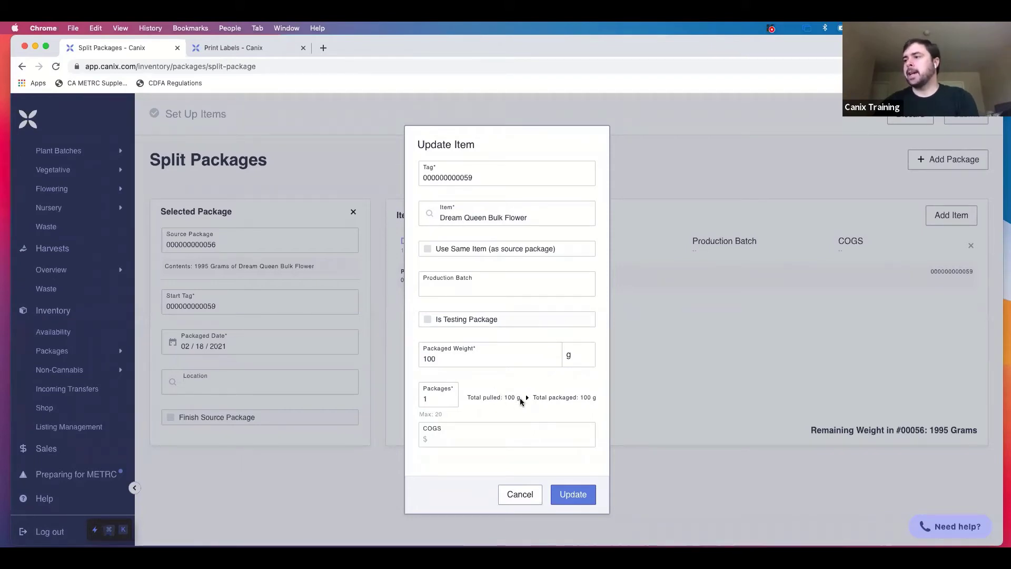
{"action": "left_click", "coordinate": [421, 397]}
{"action": "double_click", "coordinate": [427, 398]}
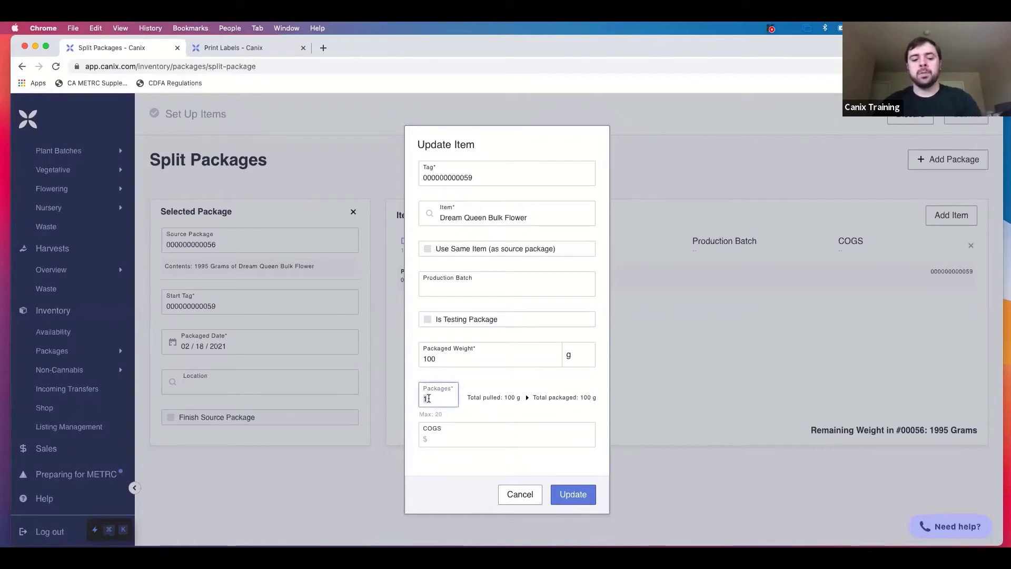
{"action": "type", "text": "3"}
{"action": "left_click", "coordinate": [488, 393]}
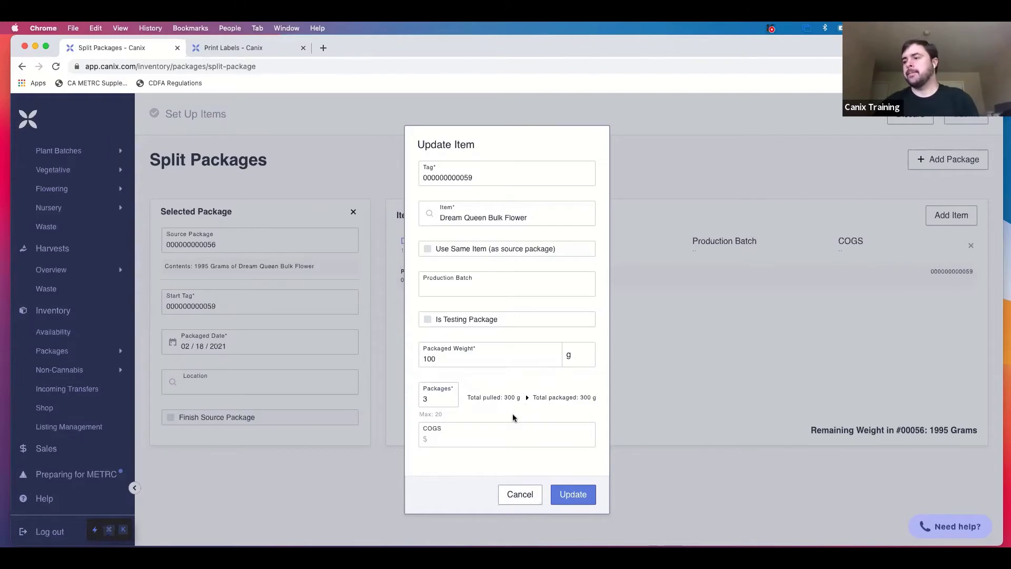
{"action": "double_click", "coordinate": [438, 398]}
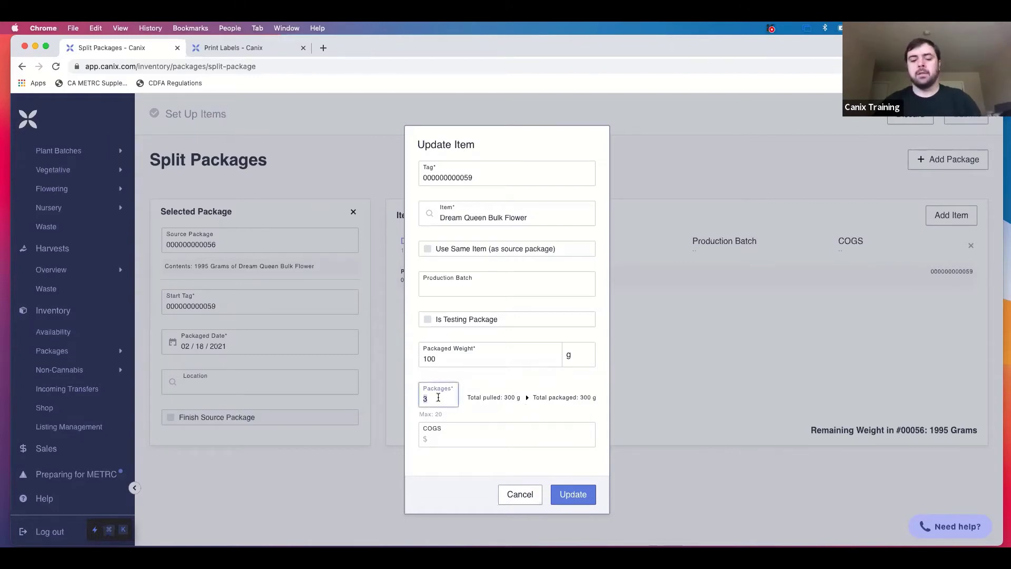
{"action": "type", "text": "1"}
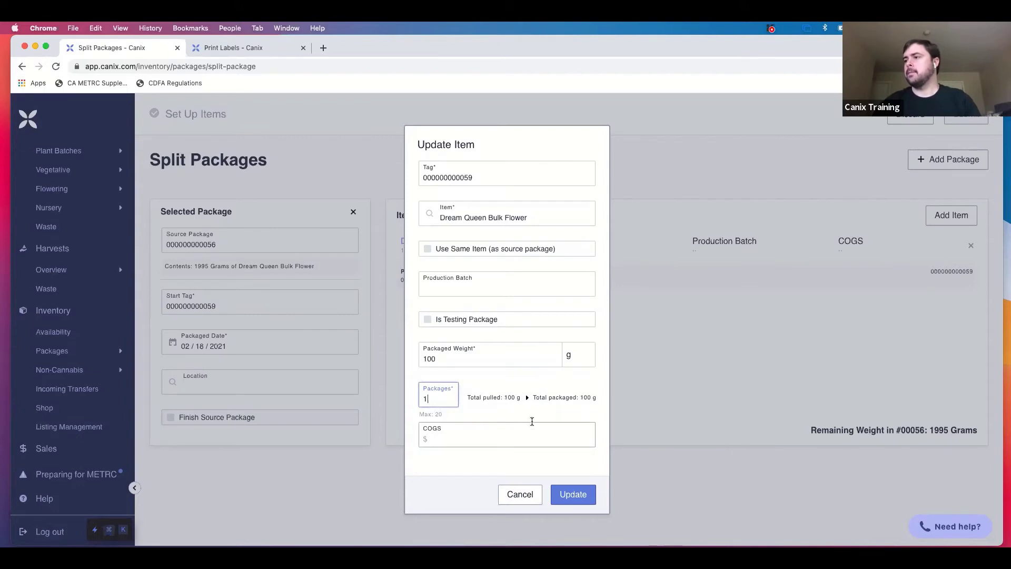
{"action": "left_click", "coordinate": [574, 495]}
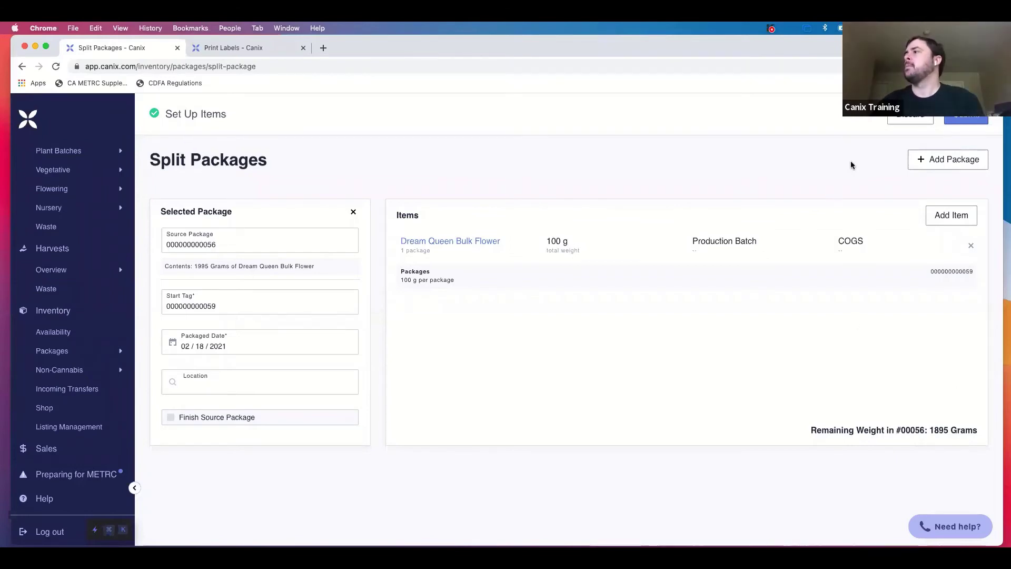
Submit the split and scroll the Active Packages table to review the new package.
{"action": "left_click", "coordinate": [964, 127]}
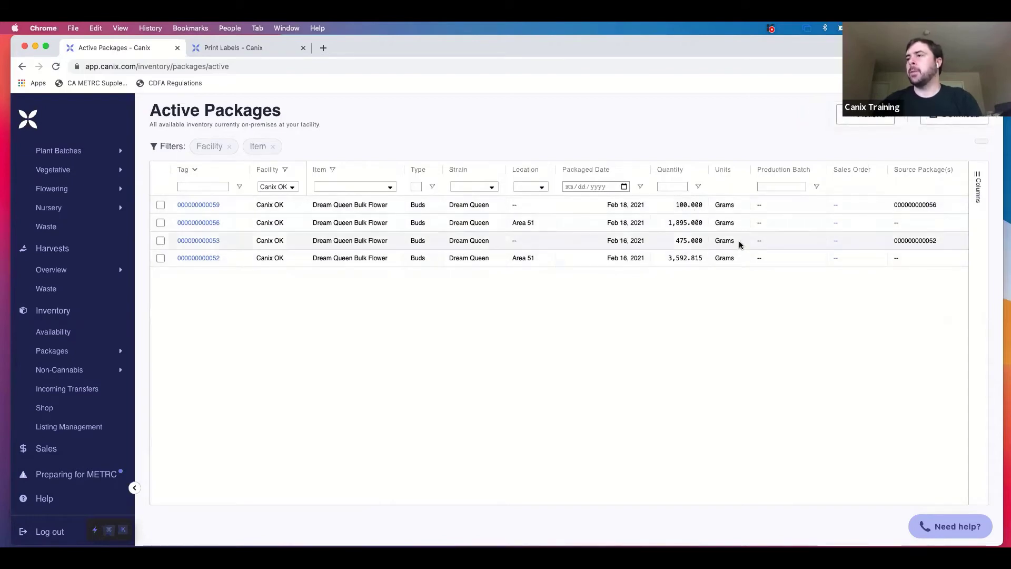
{"action": "scroll", "coordinate": [739, 242], "scroll_direction": "right", "scroll_amount": 3}
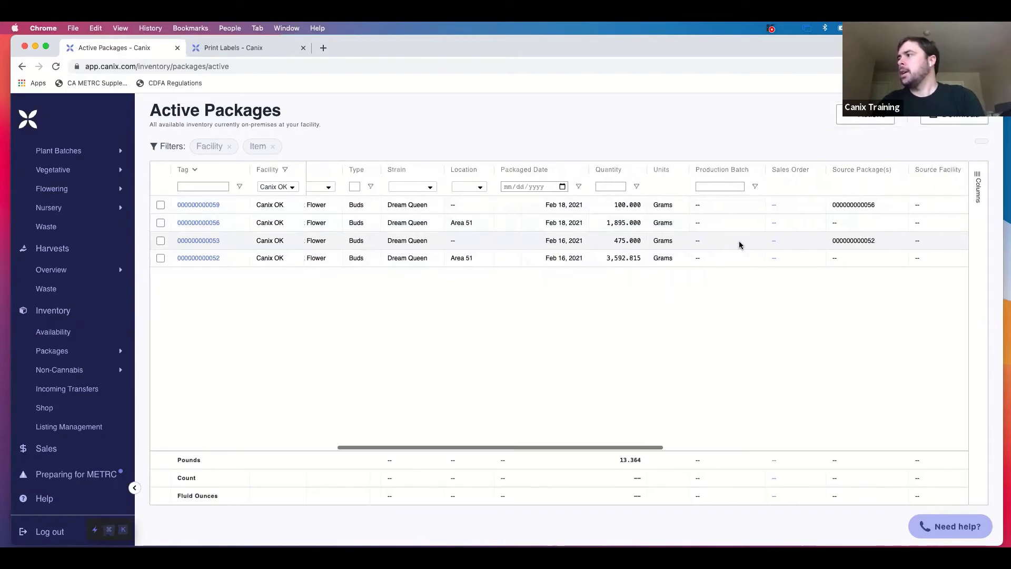
{"action": "scroll", "coordinate": [740, 245], "scroll_direction": "right", "scroll_amount": 2}
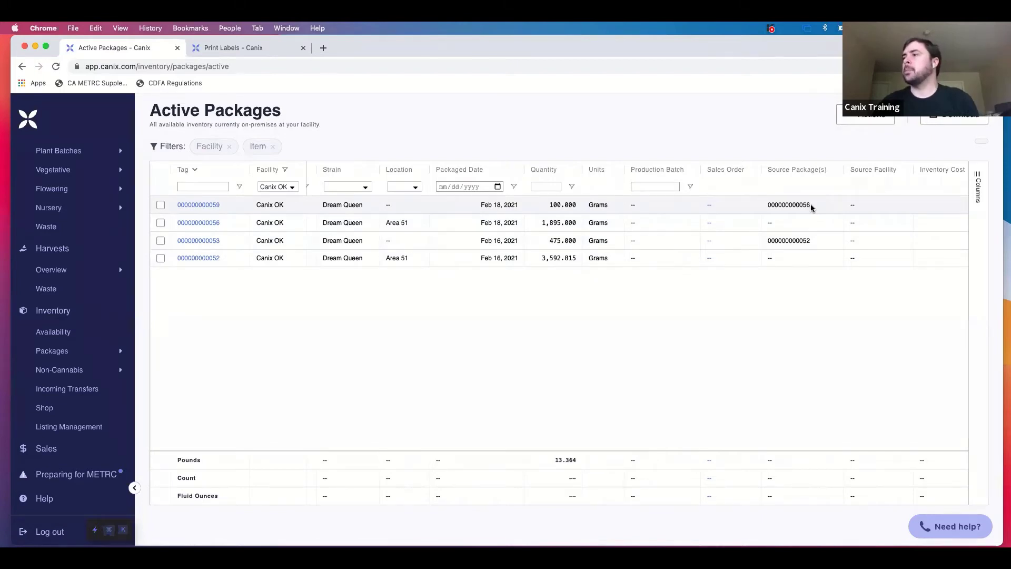
{"action": "scroll", "coordinate": [812, 208], "scroll_direction": "right", "scroll_amount": 3}
{"action": "scroll", "coordinate": [812, 208], "scroll_direction": "left", "scroll_amount": 4}
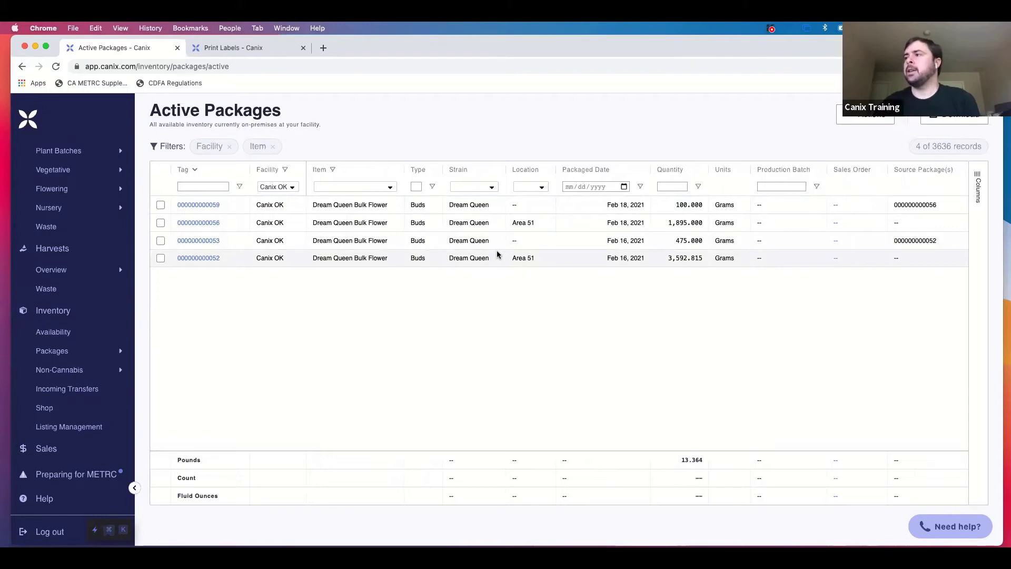
Move the Packaged Date column before Strain and check the Columns panel.
{"action": "left_click_drag", "start_coordinate": [586, 174], "coordinate": [443, 169]}
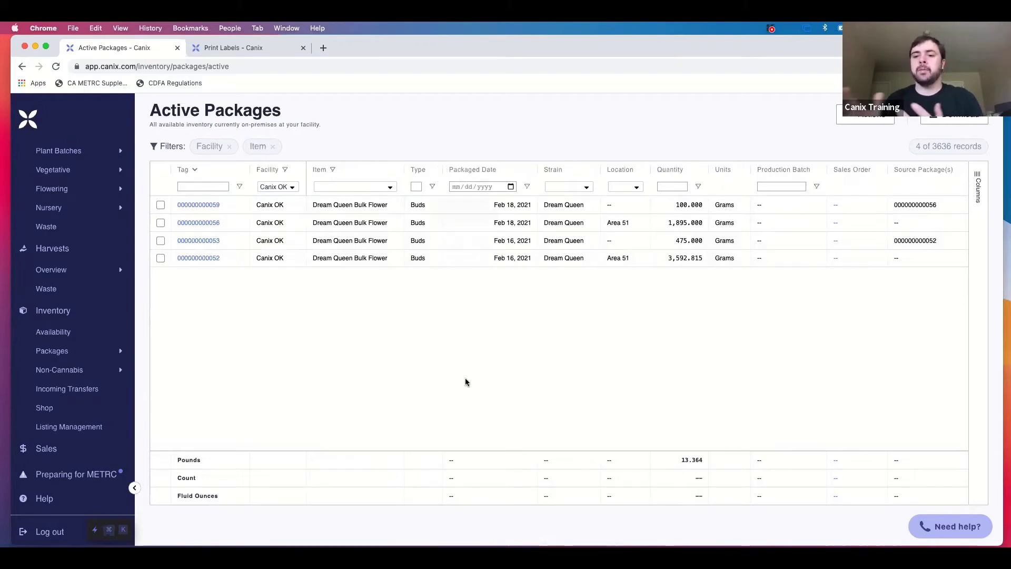
{"action": "scroll", "coordinate": [713, 398], "scroll_direction": "right", "scroll_amount": 1}
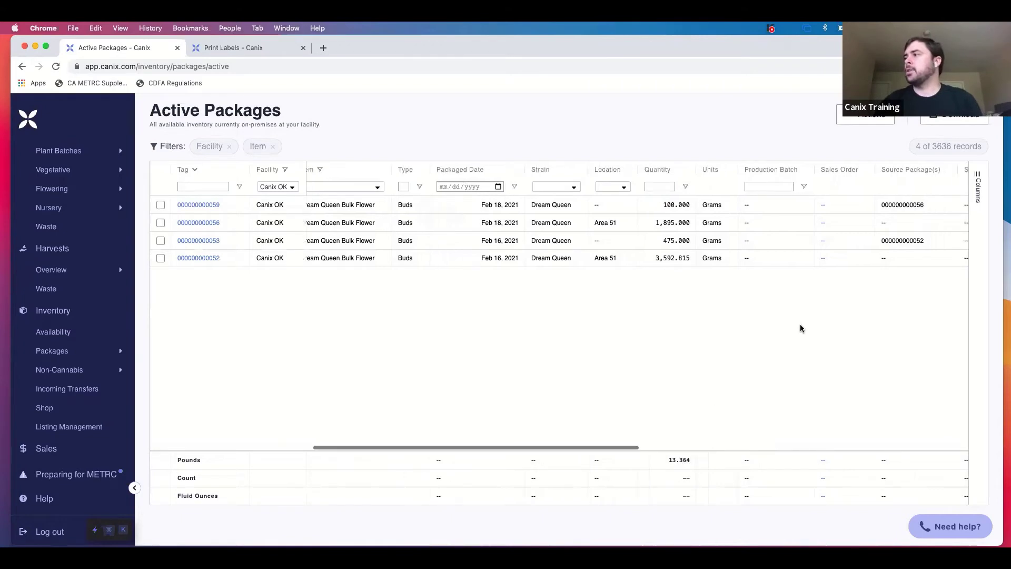
{"action": "left_click", "coordinate": [980, 184]}
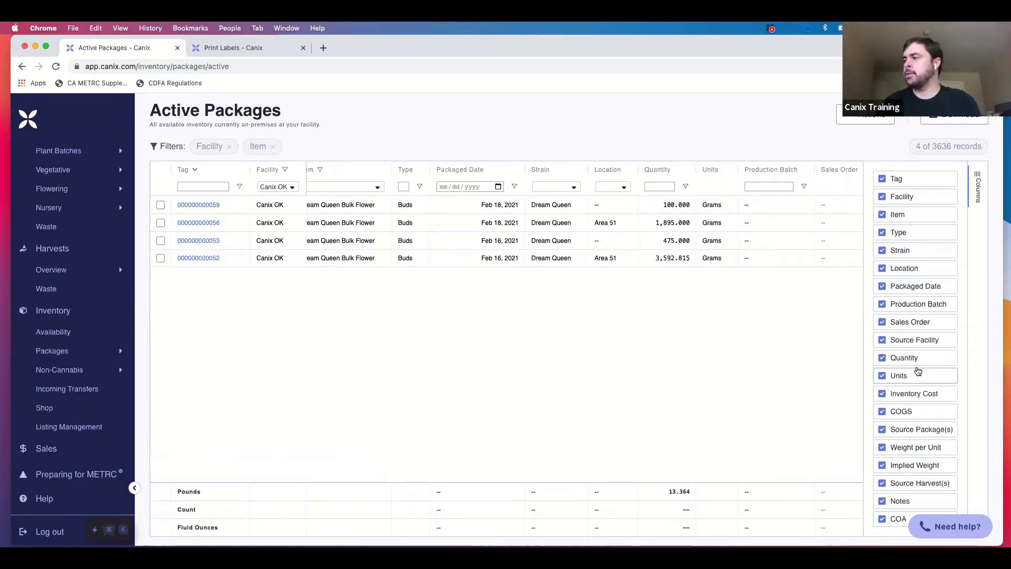
{"action": "left_click", "coordinate": [978, 178]}
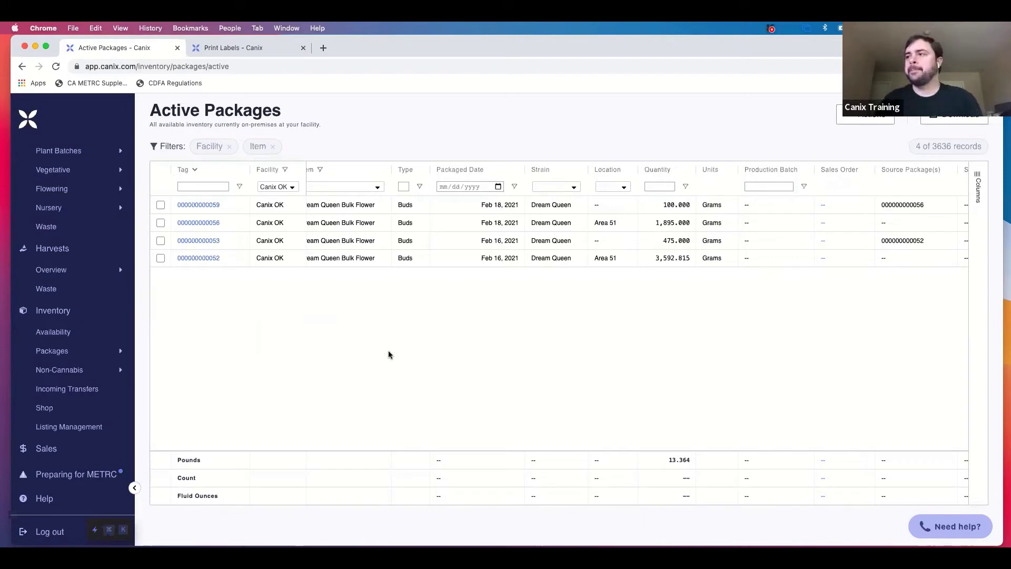
Open Prospective from the Sales > Customers menu in the sidebar.
{"action": "scroll", "coordinate": [89, 339], "scroll_direction": "down", "scroll_amount": 5}
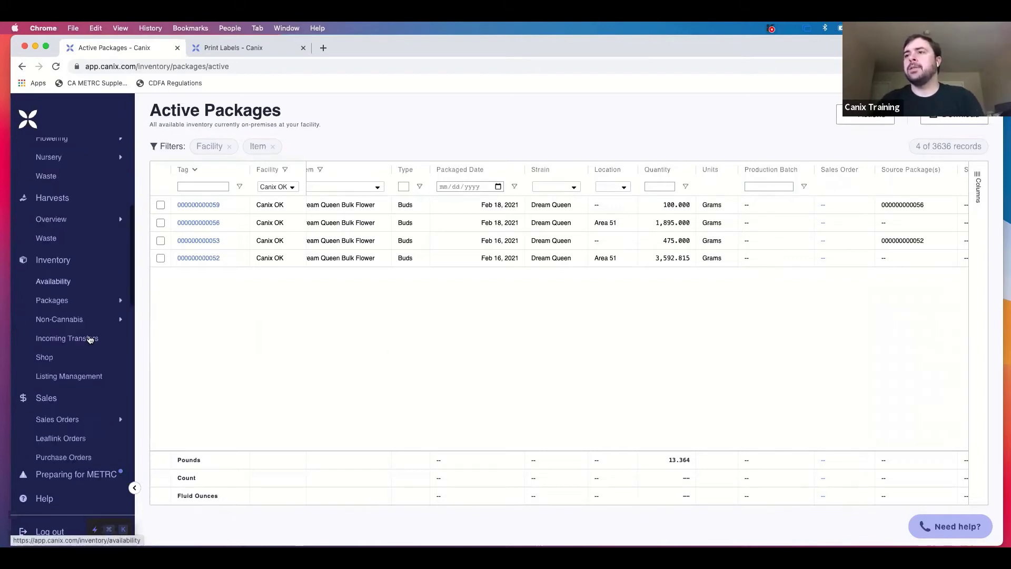
{"action": "scroll", "coordinate": [92, 343], "scroll_direction": "down", "scroll_amount": 2}
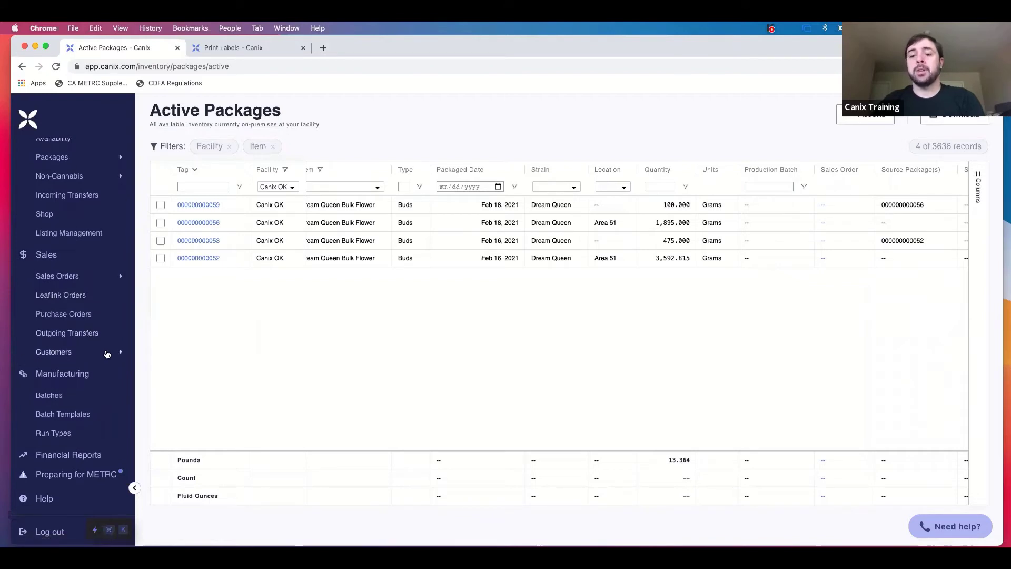
{"action": "left_click", "coordinate": [107, 353]}
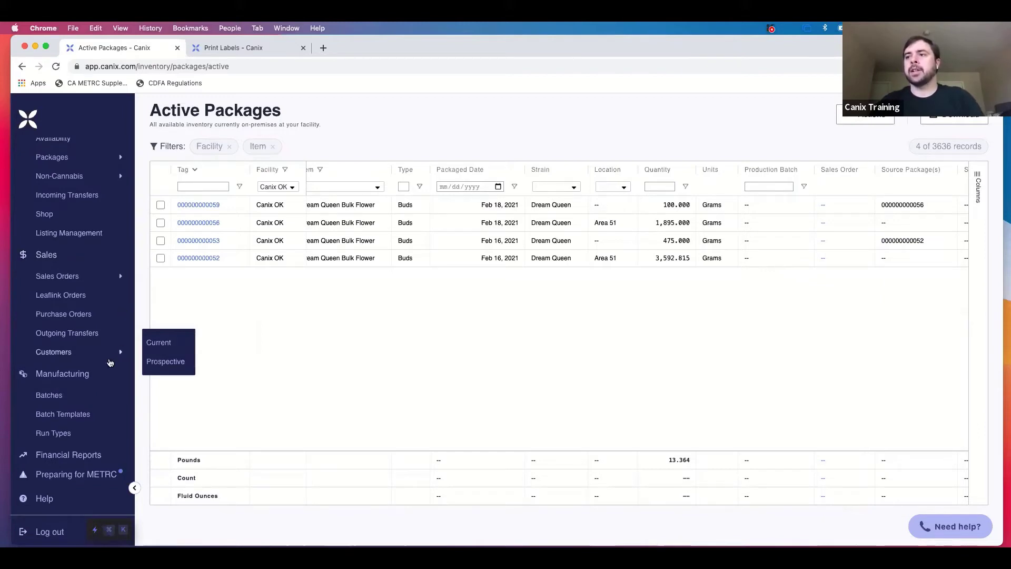
{"action": "left_click", "coordinate": [167, 366]}
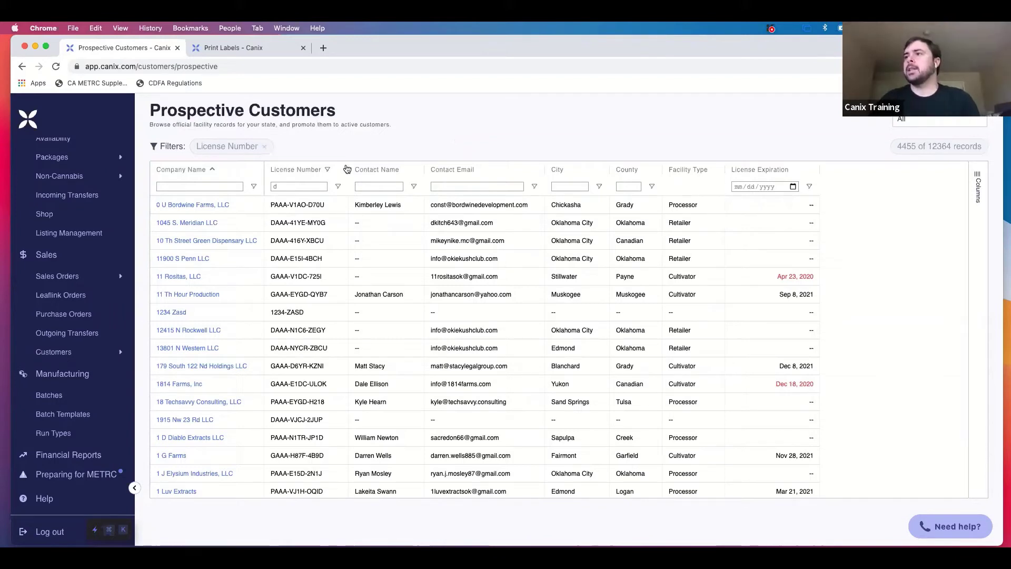
Remove the stray 'd' from the License Number filter to show all records.
{"action": "double_click", "coordinate": [300, 185]}
{"action": "key", "text": "BackSpace"}
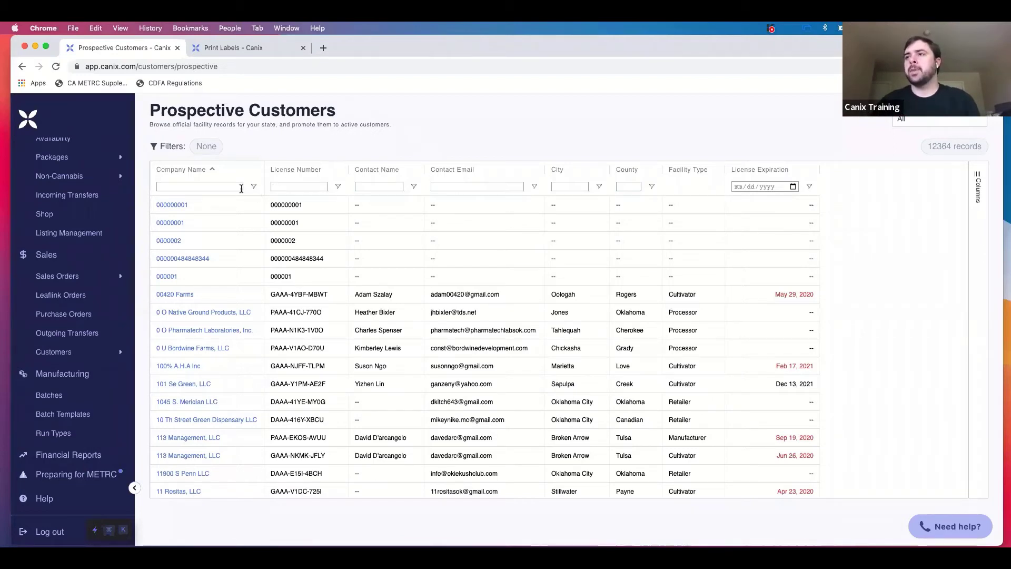
{"action": "left_click", "coordinate": [219, 188]}
{"action": "left_click", "coordinate": [291, 186]}
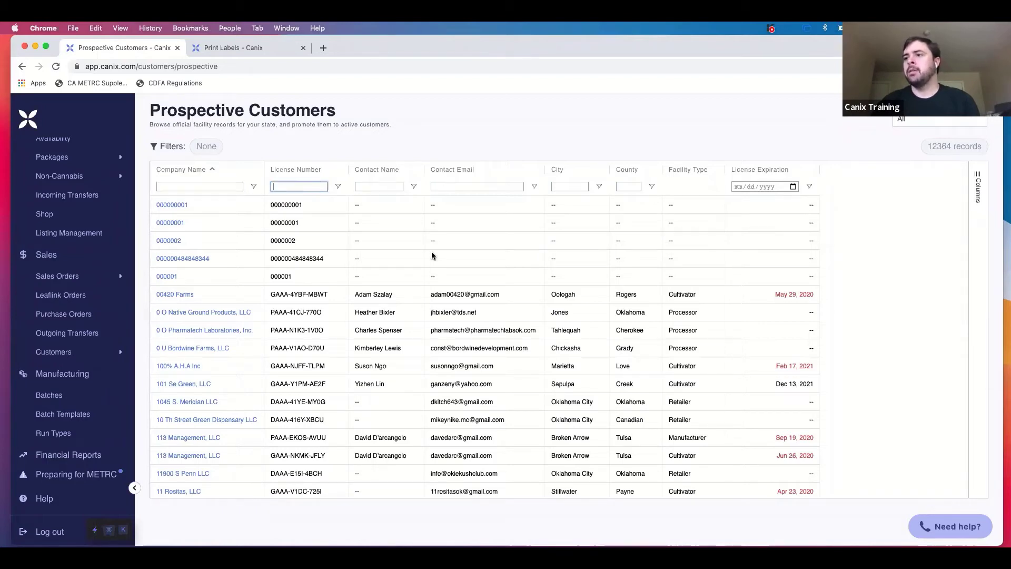
{"action": "left_click", "coordinate": [433, 128]}
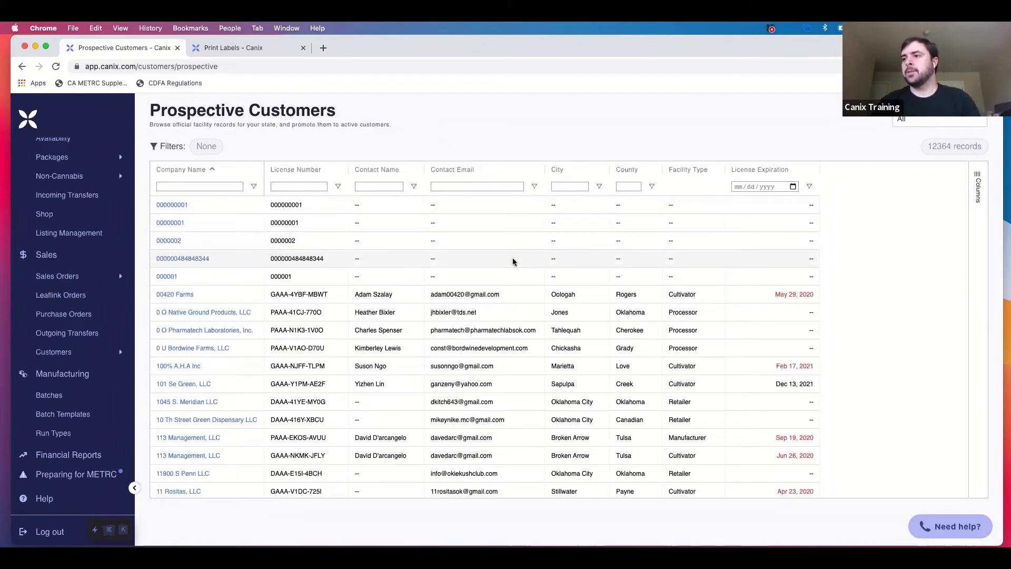
Scroll down the list and open 1 Peak Partners INC.'s details.
{"action": "scroll", "coordinate": [284, 365], "scroll_direction": "down", "scroll_amount": 5}
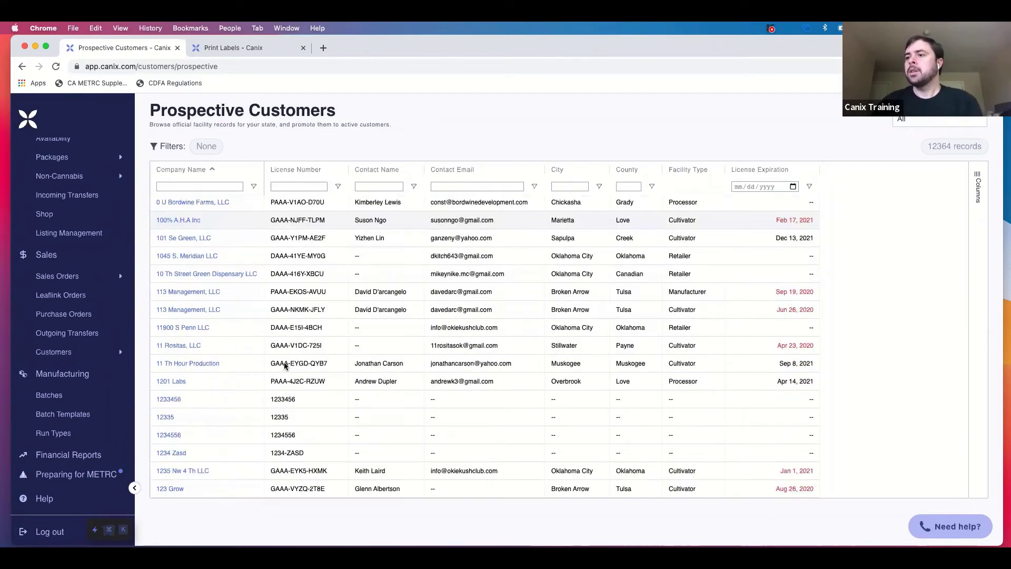
{"action": "scroll", "coordinate": [285, 365], "scroll_direction": "down", "scroll_amount": 3}
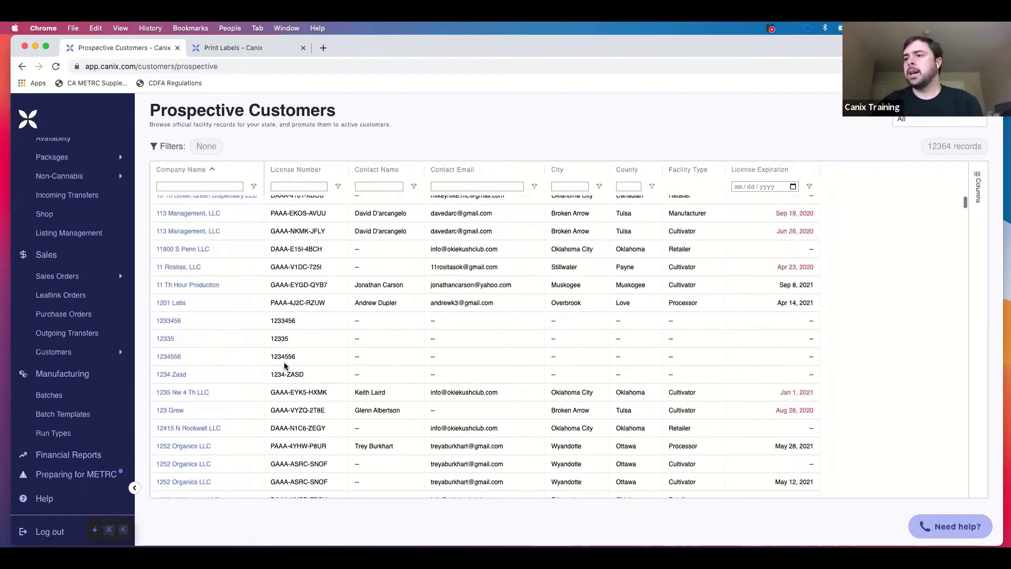
{"action": "scroll", "coordinate": [284, 365], "scroll_direction": "down", "scroll_amount": 10}
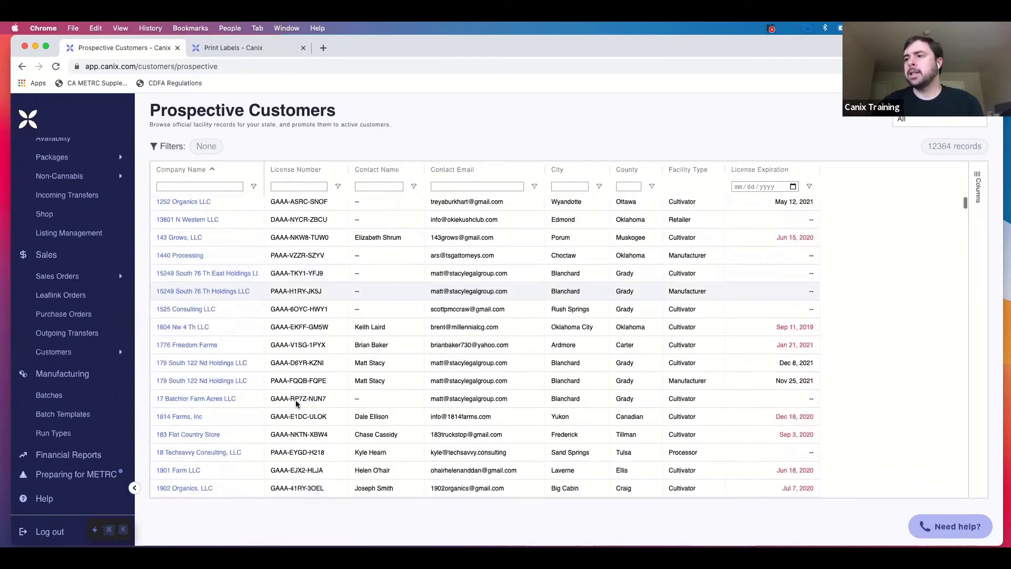
{"action": "scroll", "coordinate": [296, 401], "scroll_direction": "down", "scroll_amount": 4}
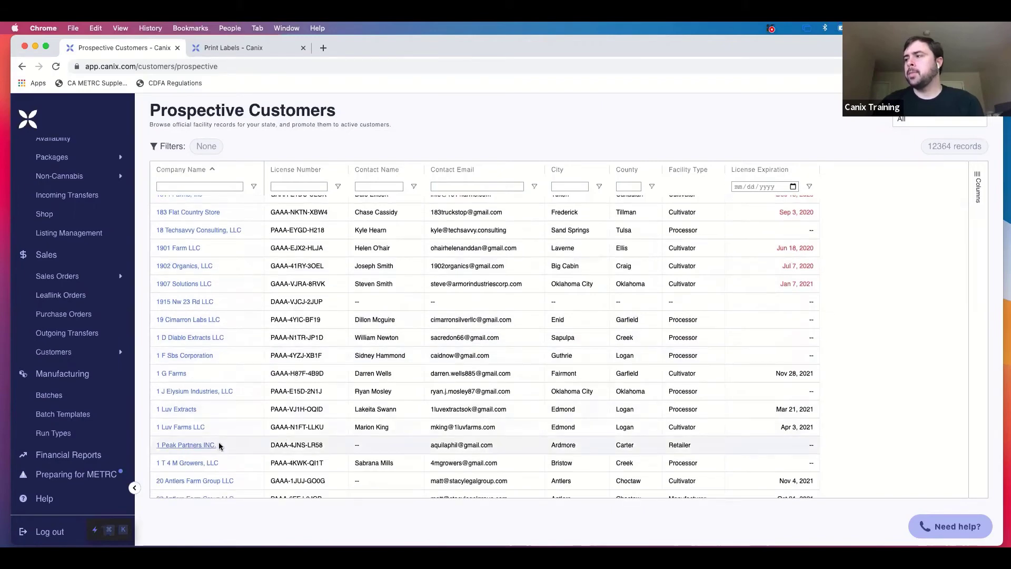
{"action": "left_click", "coordinate": [211, 448]}
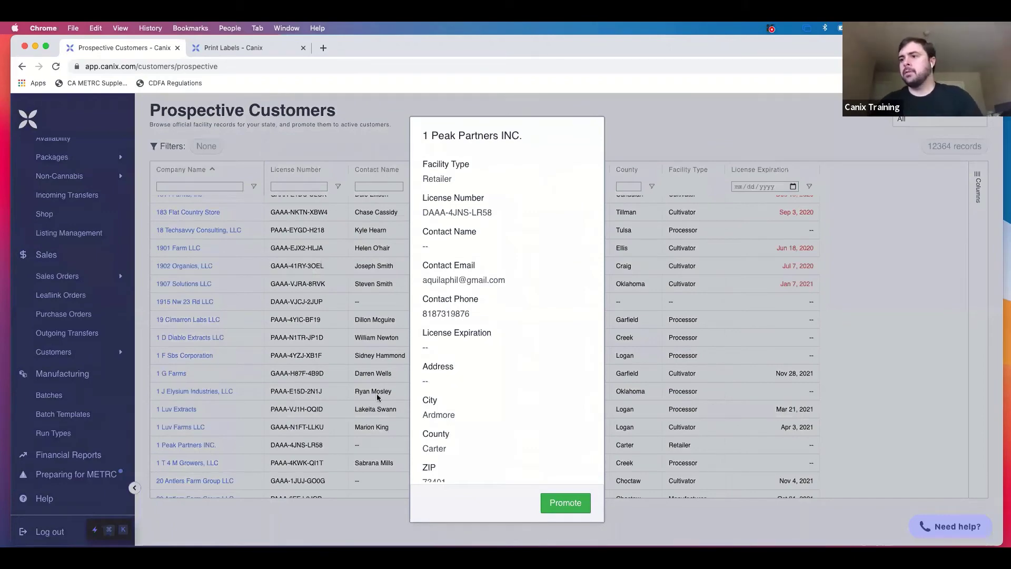
Promote 1 Peak Partners INC., enter the contact's full name, and create the customer.
{"action": "left_click", "coordinate": [566, 503]}
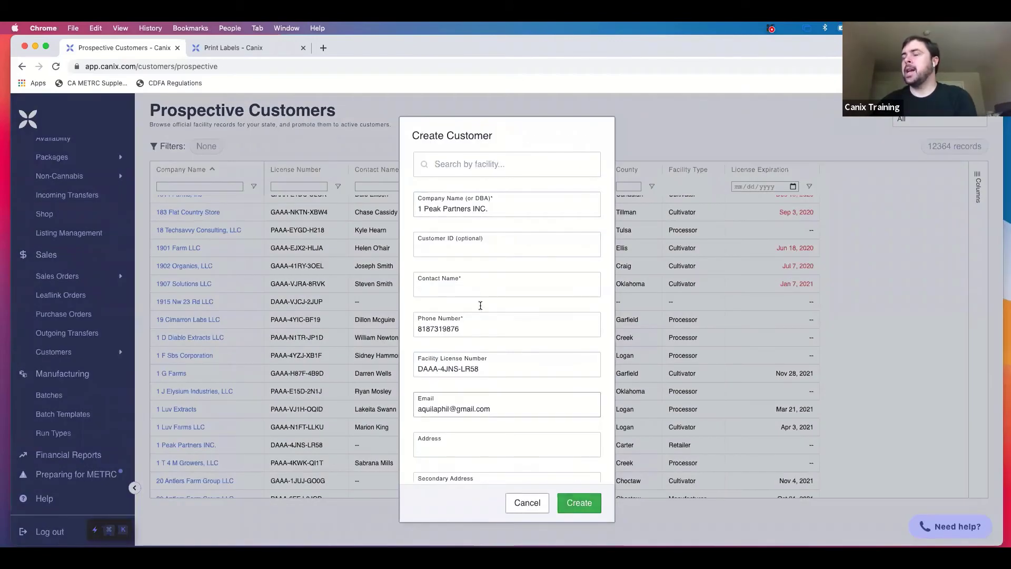
{"action": "left_click", "coordinate": [492, 286]}
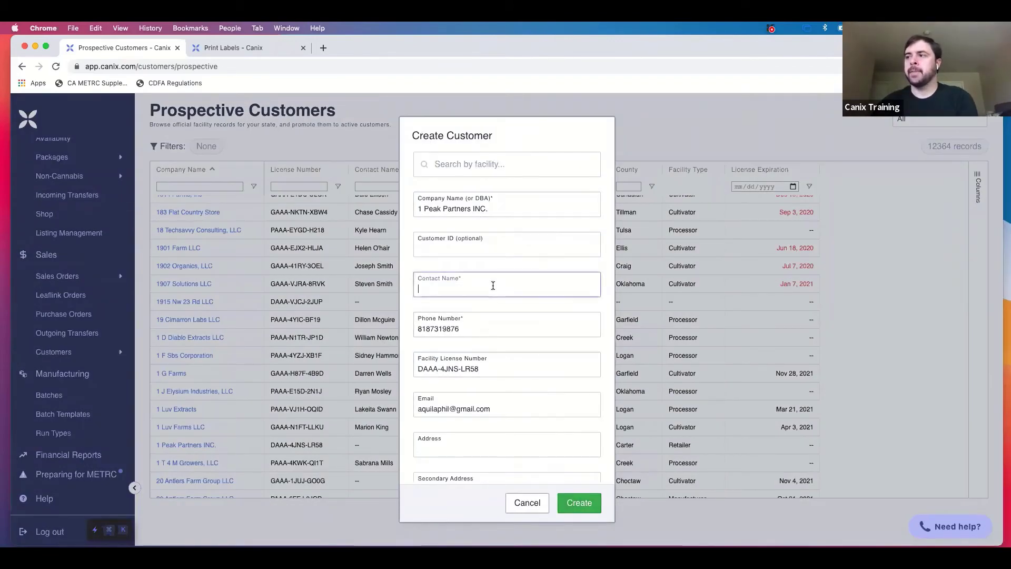
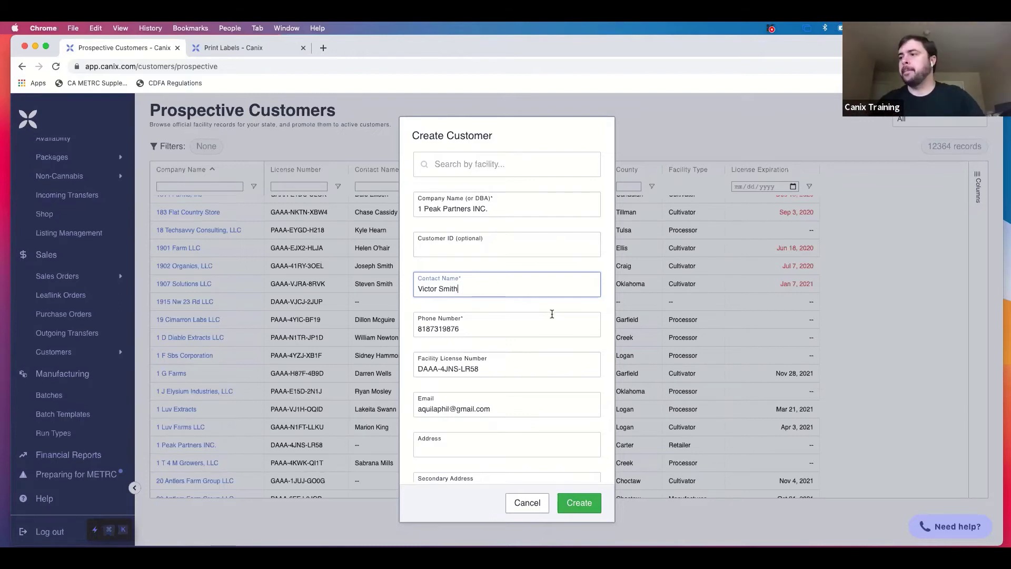
{"action": "scroll", "coordinate": [549, 328], "scroll_direction": "down", "scroll_amount": 5}
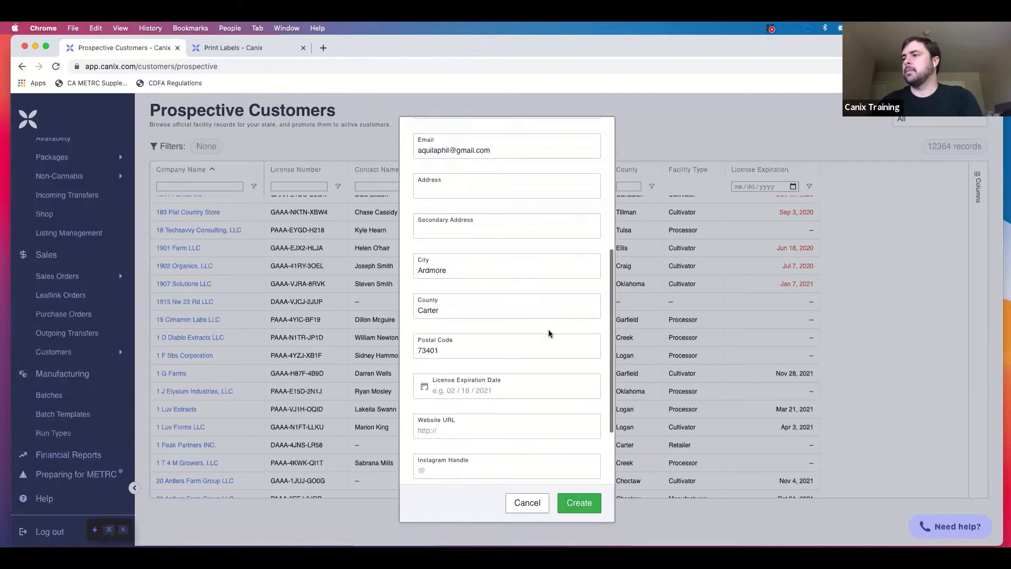
{"action": "scroll", "coordinate": [548, 330], "scroll_direction": "up", "scroll_amount": 2}
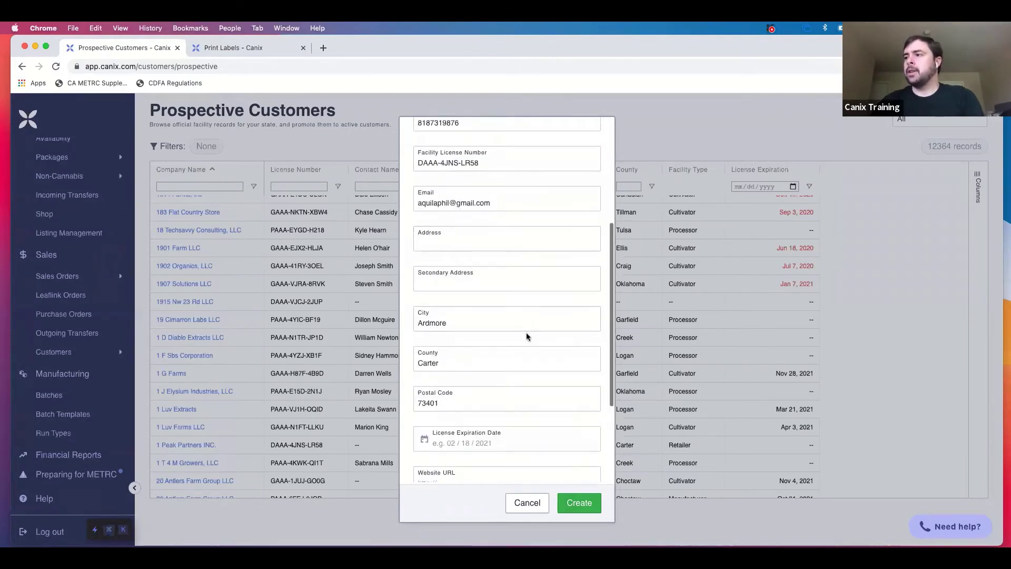
{"action": "scroll", "coordinate": [524, 365], "scroll_direction": "up", "scroll_amount": 3}
{"action": "scroll", "coordinate": [525, 364], "scroll_direction": "down", "scroll_amount": 6}
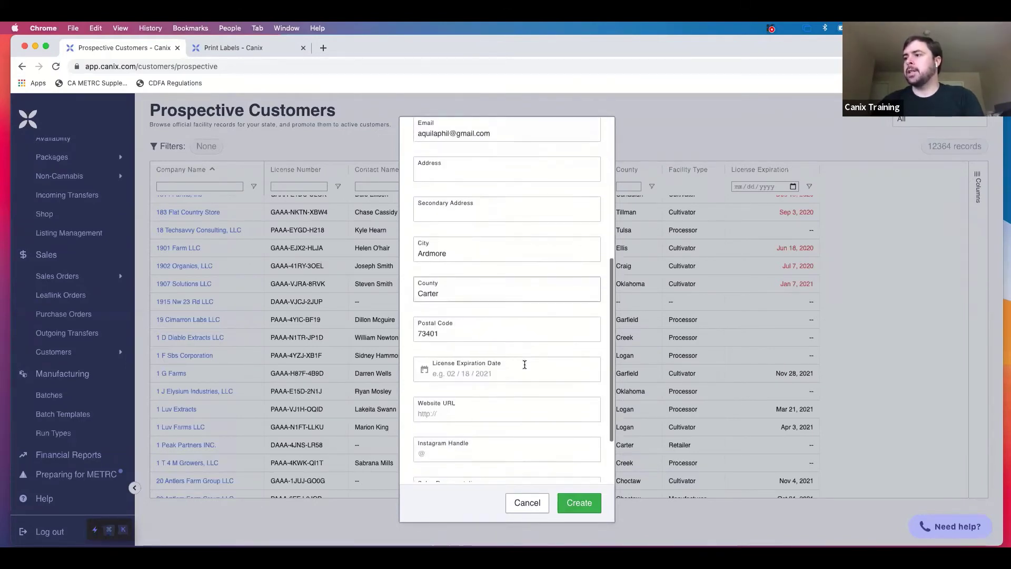
{"action": "scroll", "coordinate": [528, 424], "scroll_direction": "down", "scroll_amount": 3}
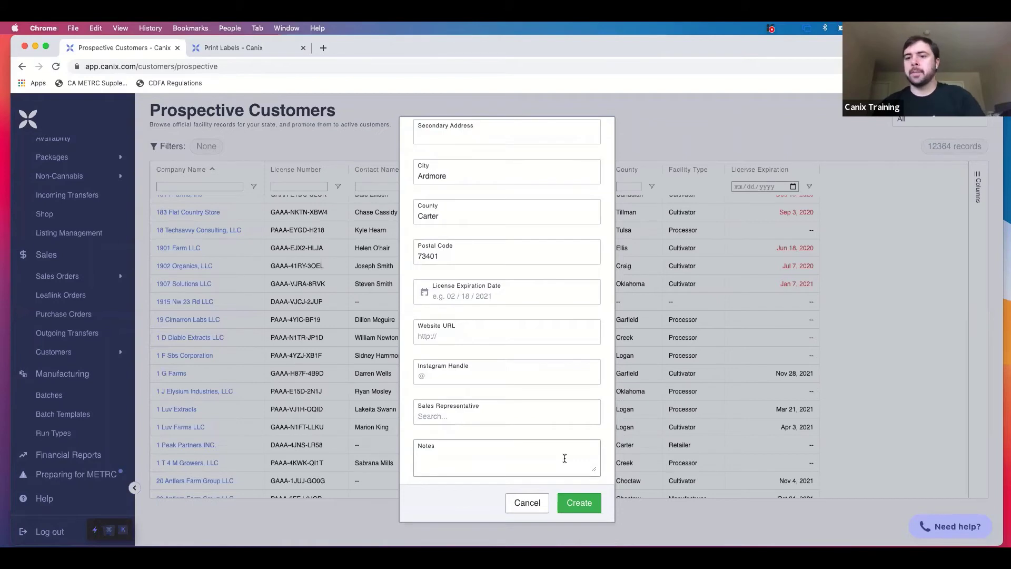
{"action": "left_click", "coordinate": [577, 507]}
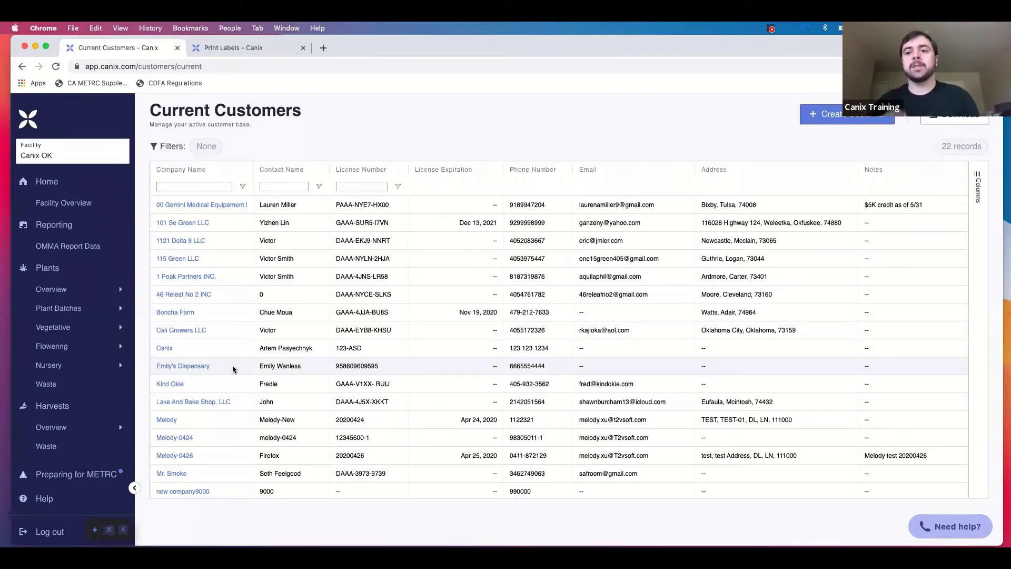
Open Emily's Dispensary's page from the Current Customers list.
{"action": "left_click", "coordinate": [191, 366]}
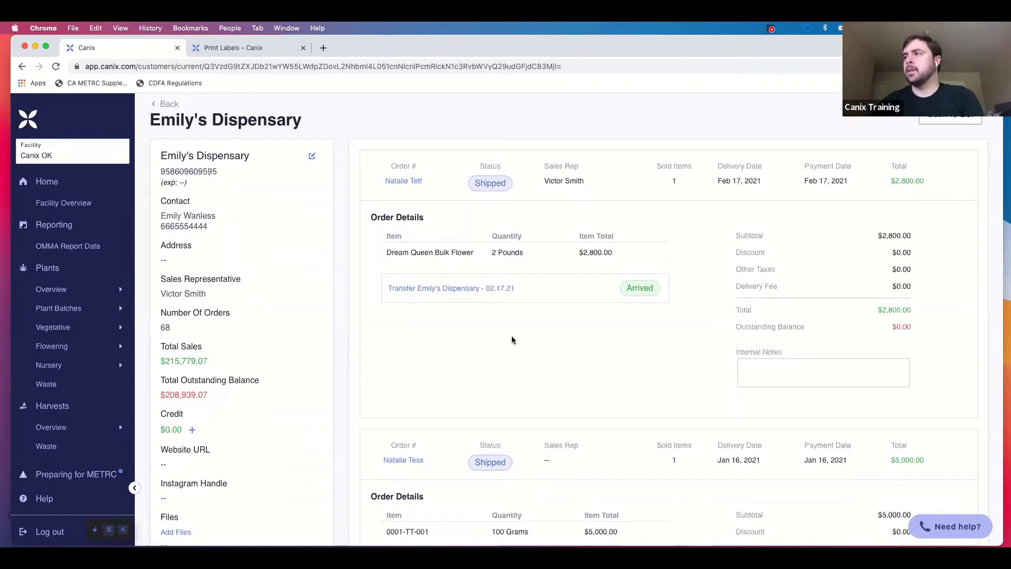
{"action": "scroll", "coordinate": [552, 205], "scroll_direction": "down", "scroll_amount": 1}
{"action": "scroll", "coordinate": [552, 204], "scroll_direction": "down", "scroll_amount": 3}
{"action": "scroll", "coordinate": [578, 197], "scroll_direction": "up", "scroll_amount": 3}
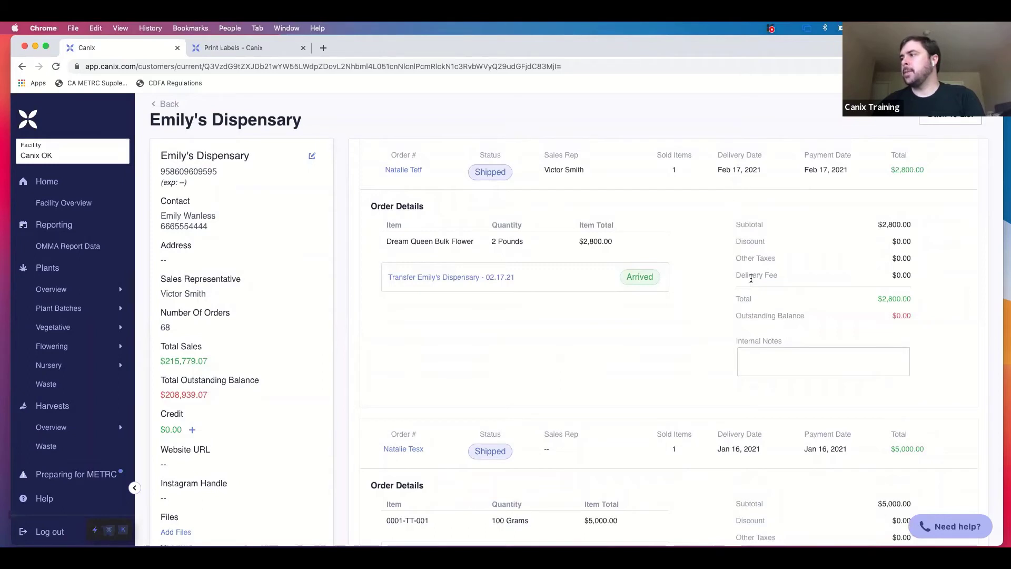
{"action": "scroll", "coordinate": [751, 278], "scroll_direction": "down", "scroll_amount": 2}
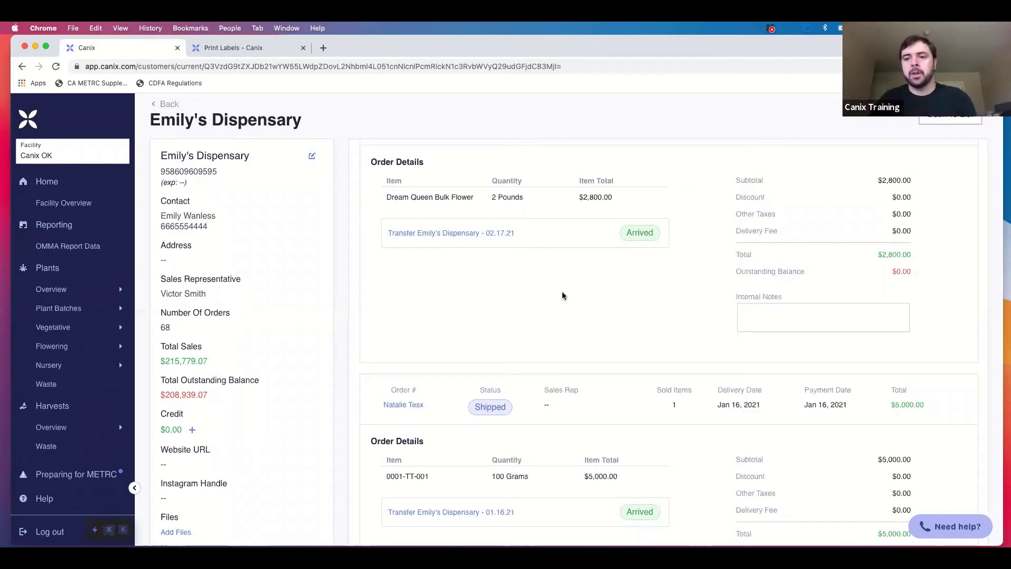
{"action": "scroll", "coordinate": [562, 294], "scroll_direction": "up", "scroll_amount": 2}
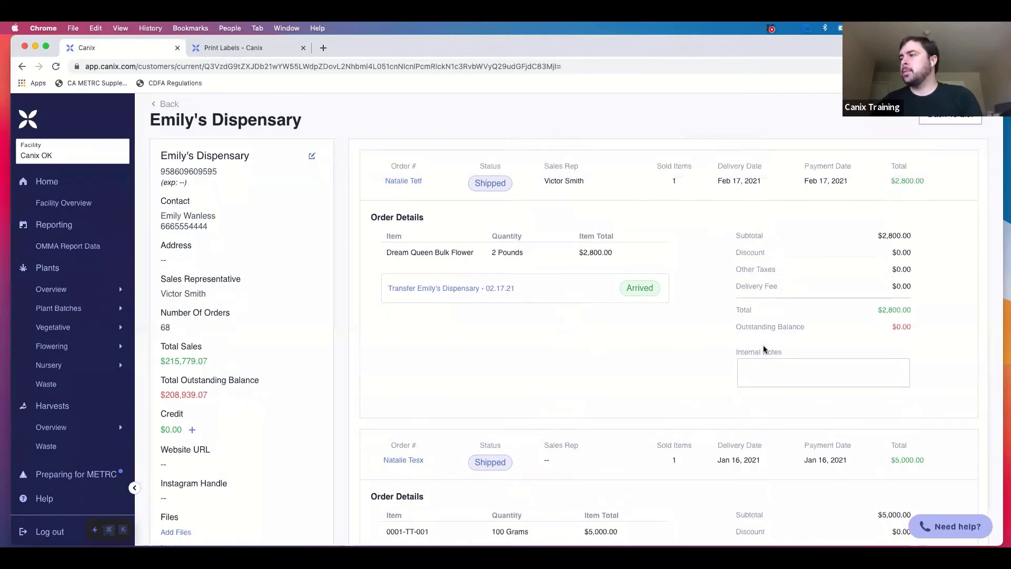
{"action": "scroll", "coordinate": [763, 349], "scroll_direction": "down", "scroll_amount": 3}
{"action": "scroll", "coordinate": [764, 349], "scroll_direction": "down", "scroll_amount": 8}
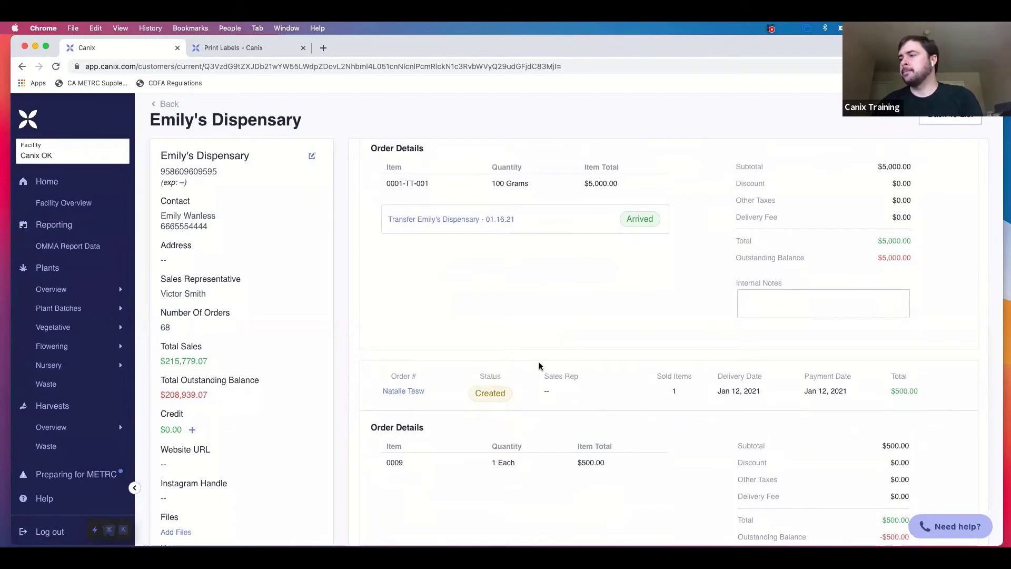
{"action": "scroll", "coordinate": [539, 363], "scroll_direction": "down", "scroll_amount": 9}
{"action": "scroll", "coordinate": [539, 364], "scroll_direction": "down", "scroll_amount": 1}
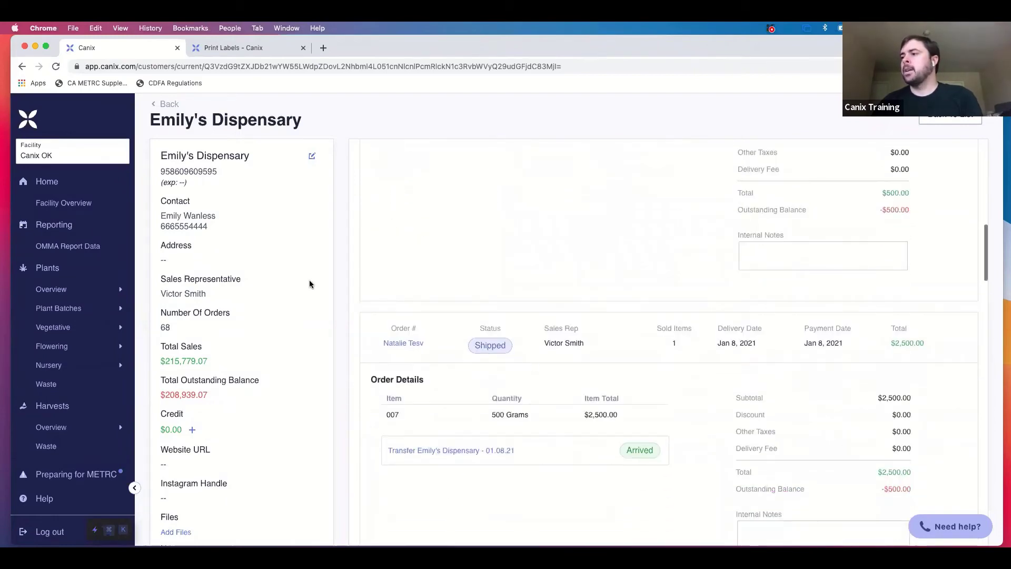
{"action": "scroll", "coordinate": [309, 285], "scroll_direction": "down", "scroll_amount": 2}
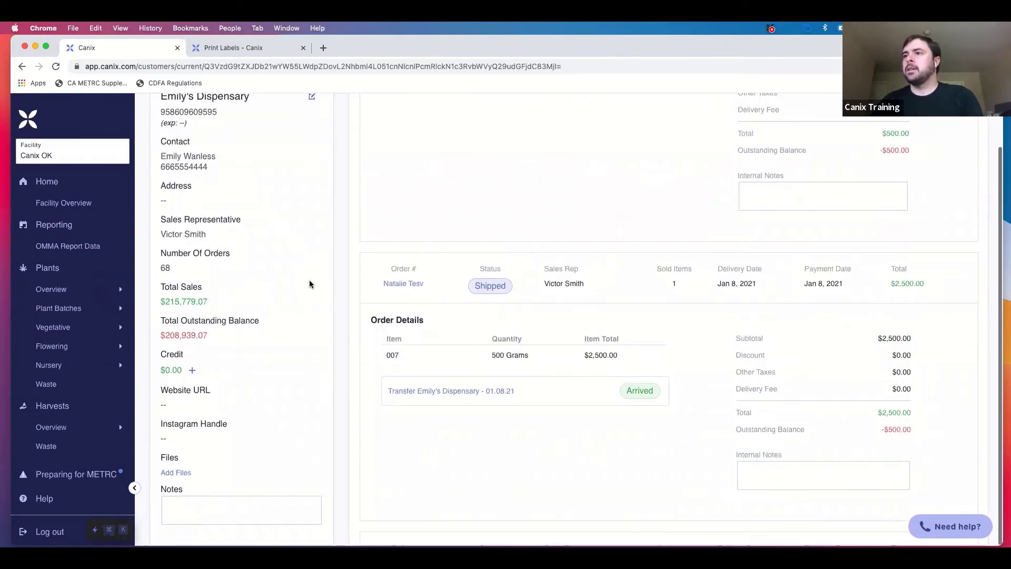
Dismiss the file attachments without uploading, then open Active under Sales > Sales Orders.
{"action": "left_click", "coordinate": [183, 473]}
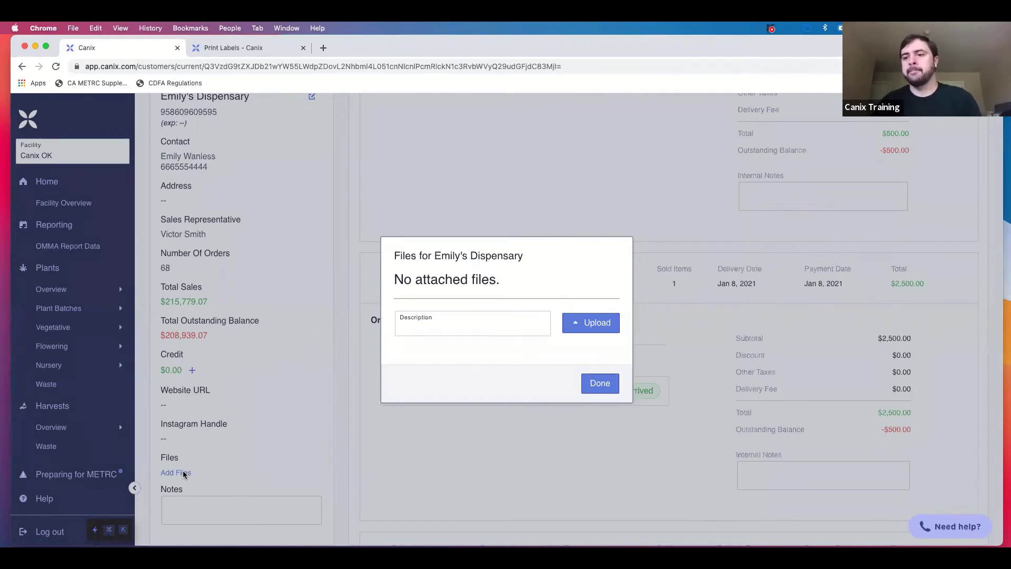
{"action": "left_click", "coordinate": [598, 393]}
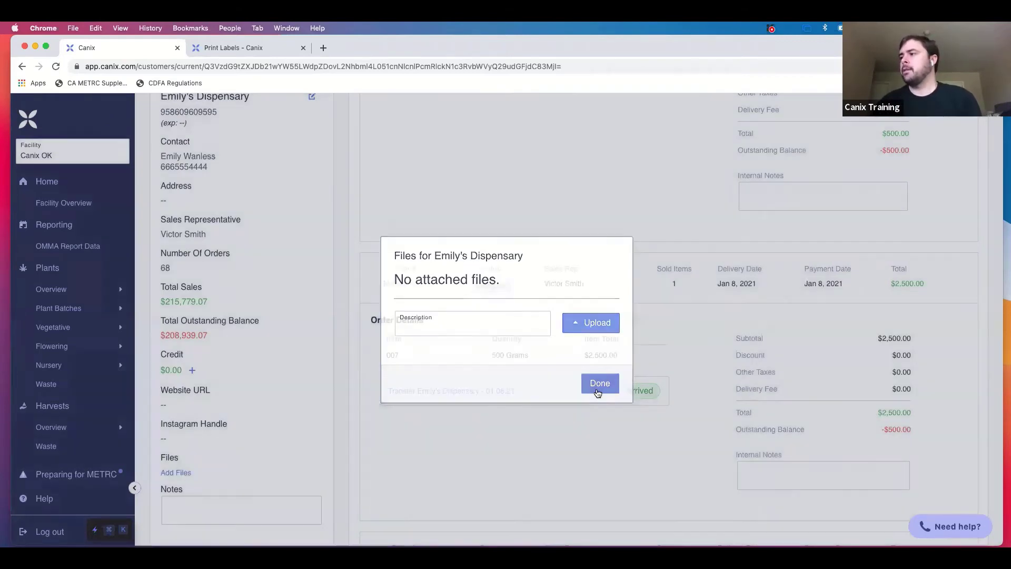
{"action": "scroll", "coordinate": [598, 390], "scroll_direction": "up", "scroll_amount": 15}
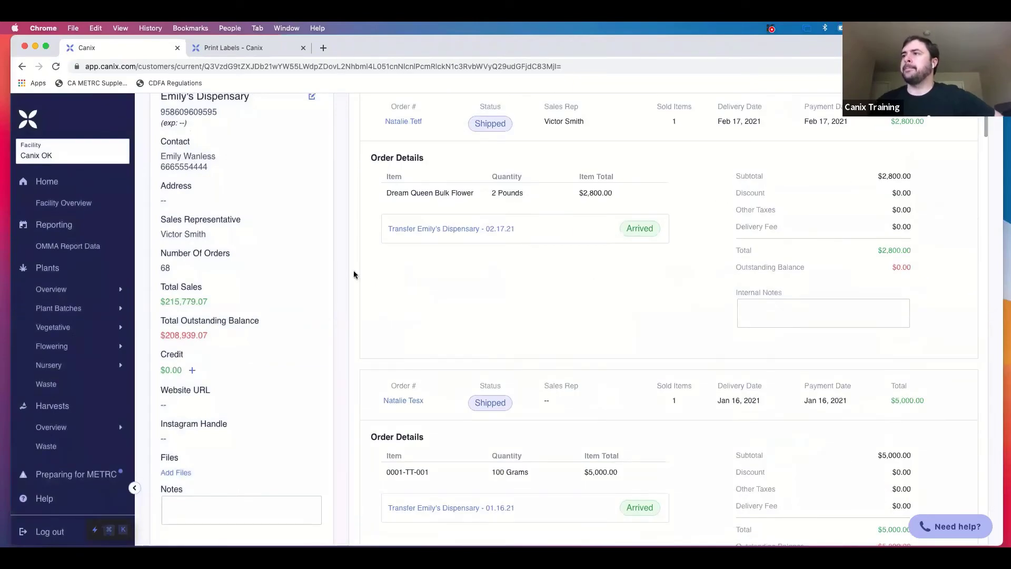
{"action": "scroll", "coordinate": [264, 291], "scroll_direction": "up", "scroll_amount": 2}
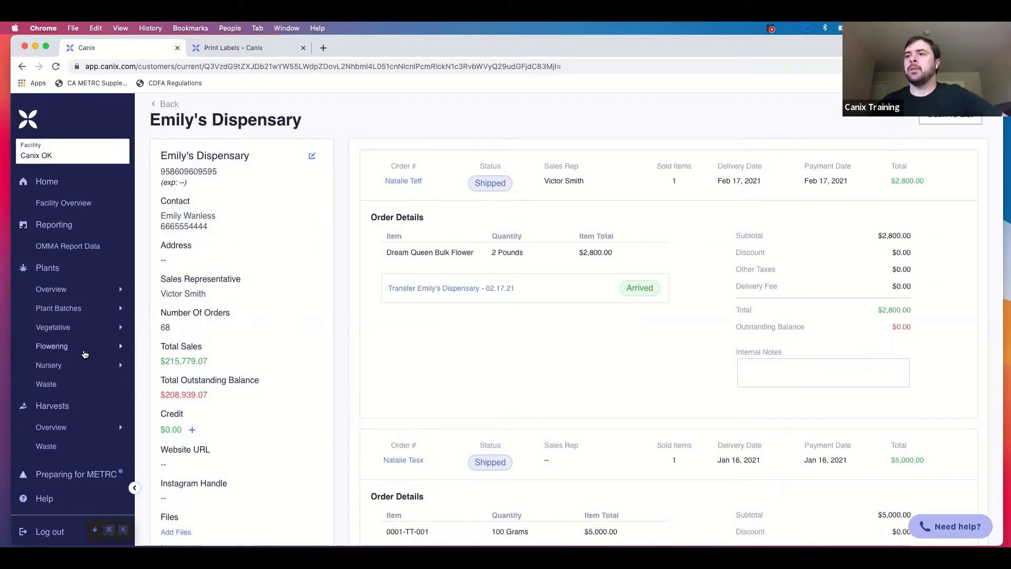
{"action": "scroll", "coordinate": [84, 354], "scroll_direction": "down", "scroll_amount": 6}
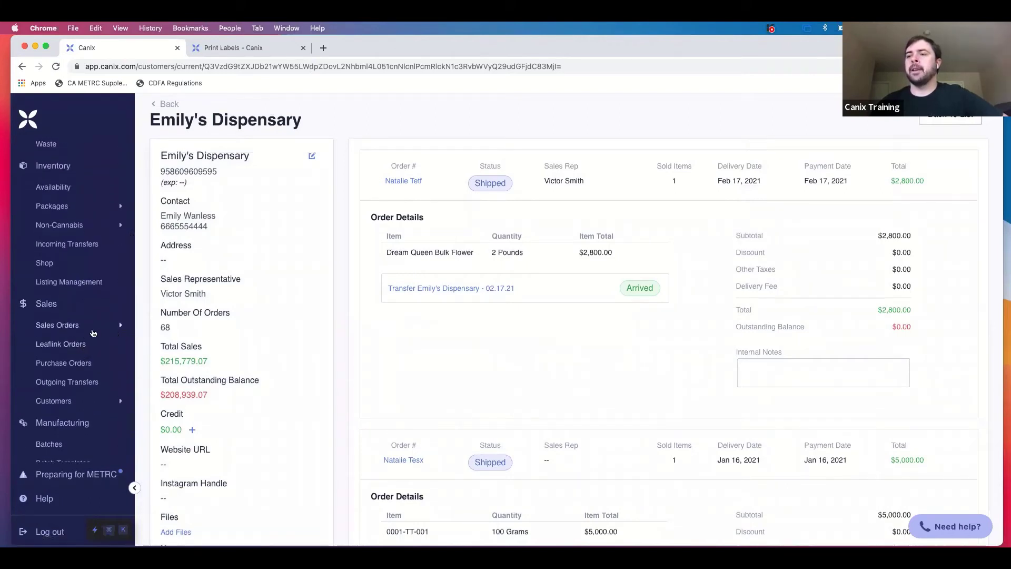
{"action": "mouse_move", "coordinate": [81, 327]}
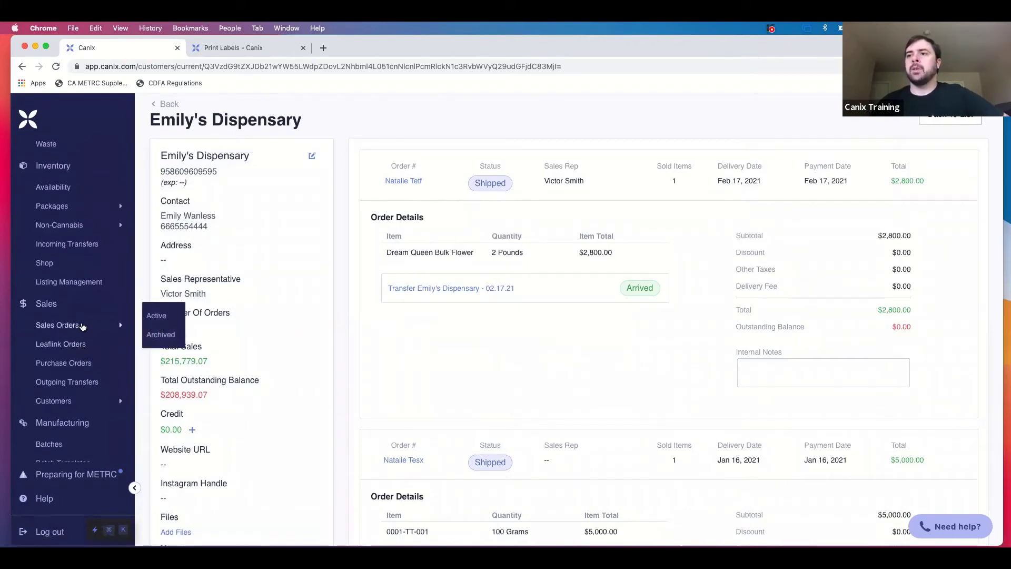
{"action": "left_click", "coordinate": [161, 314]}
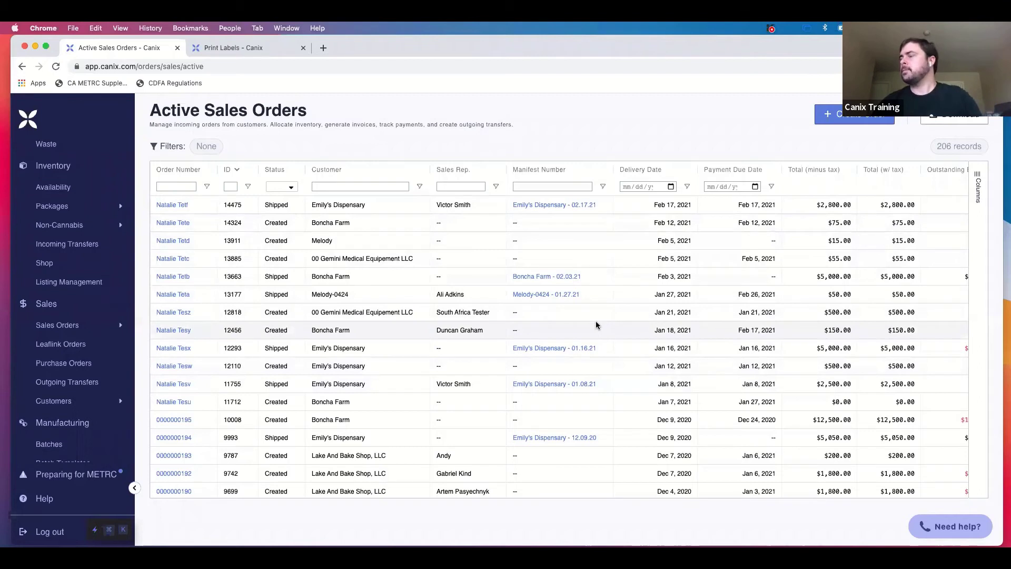
Review the Active Sales Orders columns side to side, then begin a new sales order.
{"action": "scroll", "coordinate": [783, 318], "scroll_direction": "right", "scroll_amount": 2}
{"action": "scroll", "coordinate": [784, 318], "scroll_direction": "right", "scroll_amount": 5}
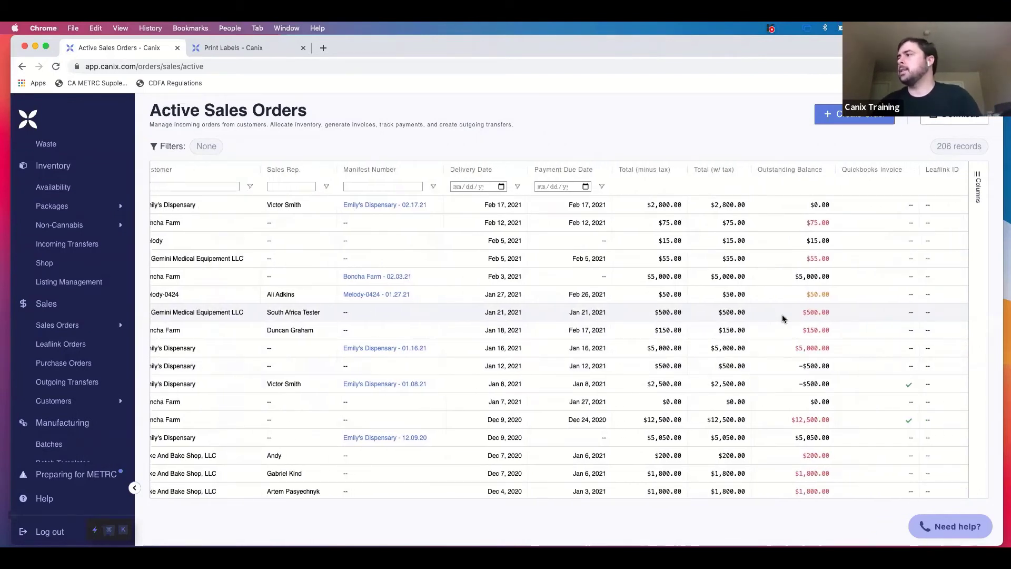
{"action": "scroll", "coordinate": [784, 318], "scroll_direction": "right", "scroll_amount": 1}
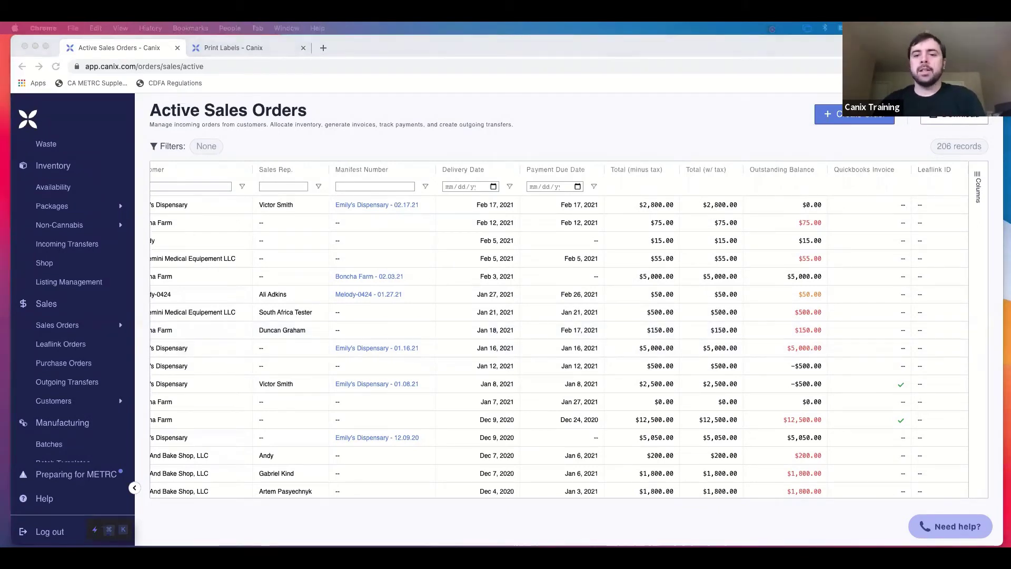
{"action": "left_click", "coordinate": [489, 384]}
{"action": "scroll", "coordinate": [489, 384], "scroll_direction": "left", "scroll_amount": 5}
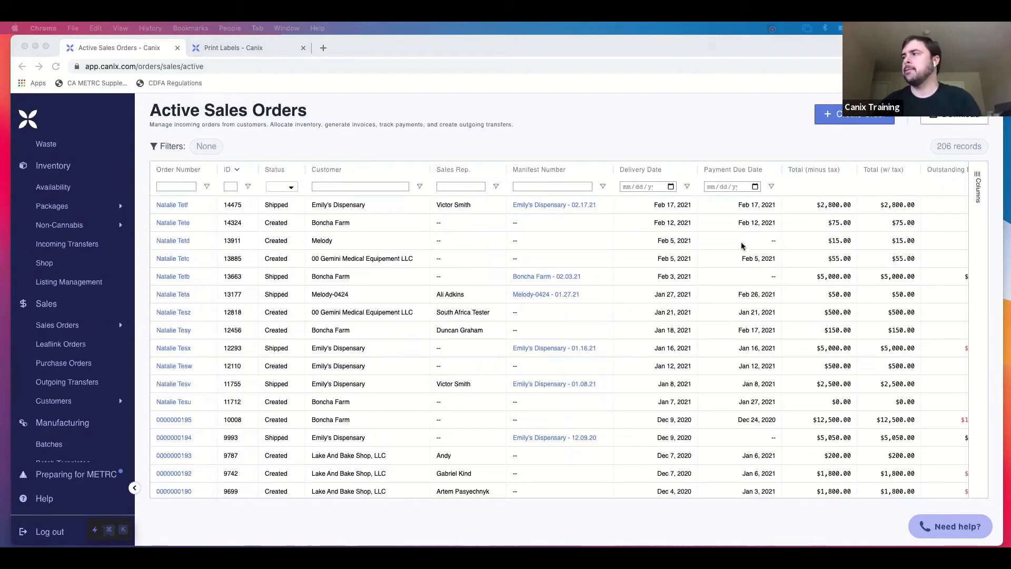
{"action": "left_click", "coordinate": [837, 123]}
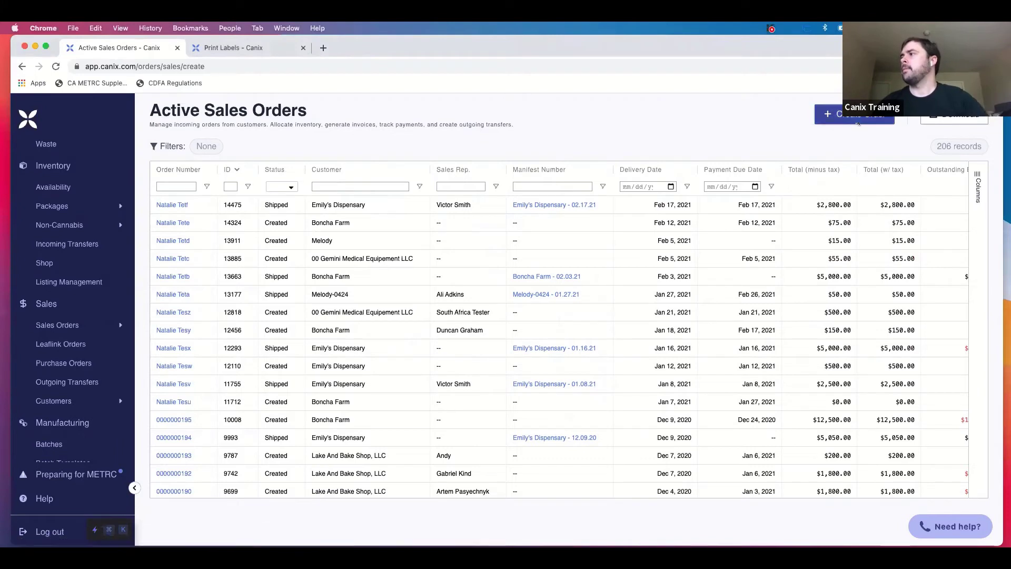
{"action": "left_click", "coordinate": [858, 122]}
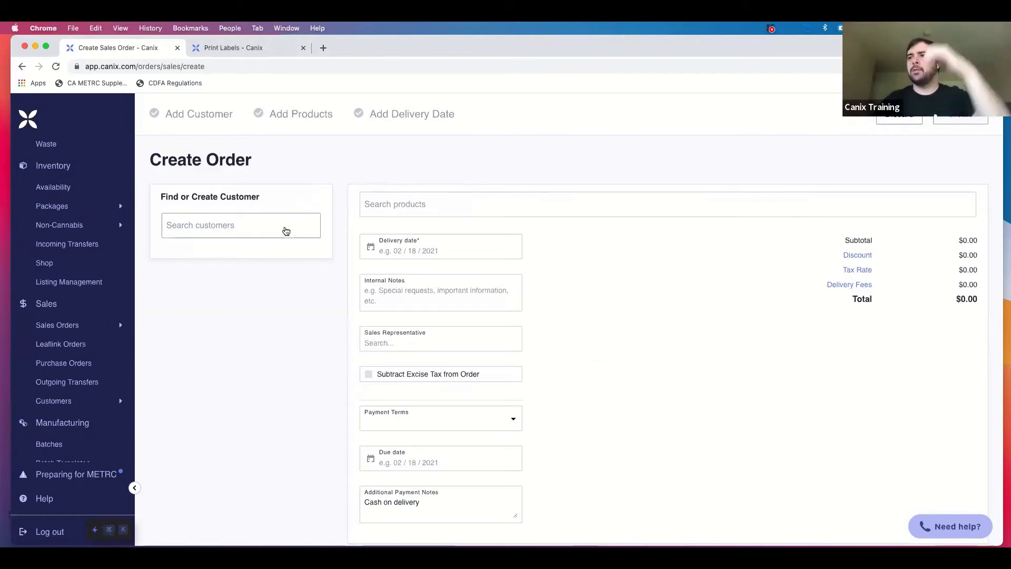
Search customers for 'emil' and select Emily's Dispensary as the order's customer.
{"action": "left_click", "coordinate": [286, 230]}
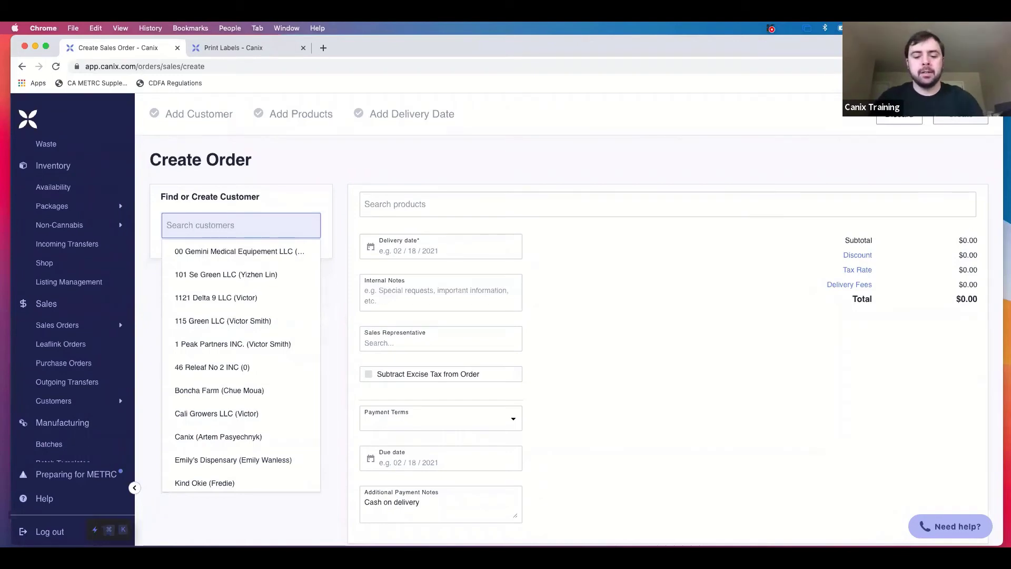
{"action": "type", "text": "emil"}
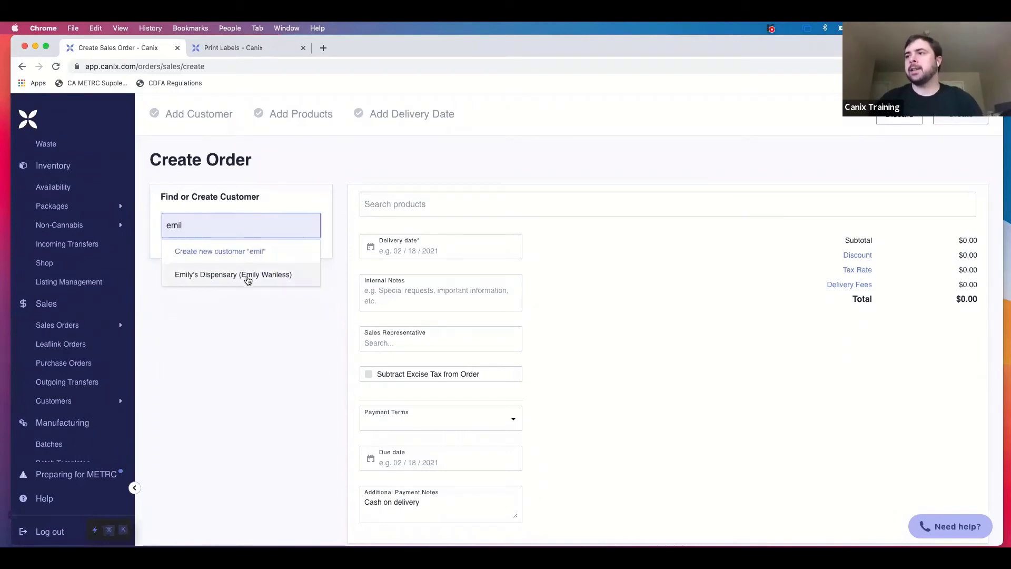
{"action": "left_click", "coordinate": [256, 275]}
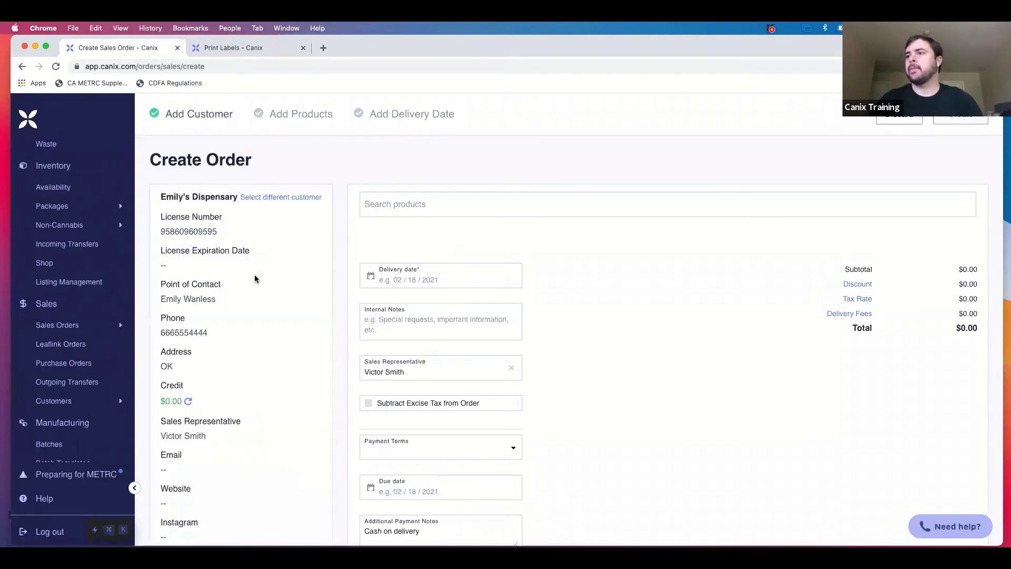
Search products for 'dream queen' and add Dream Queen Bulk Flower as a 1 gram line at $3.08.
{"action": "scroll", "coordinate": [316, 347], "scroll_direction": "down", "scroll_amount": 3}
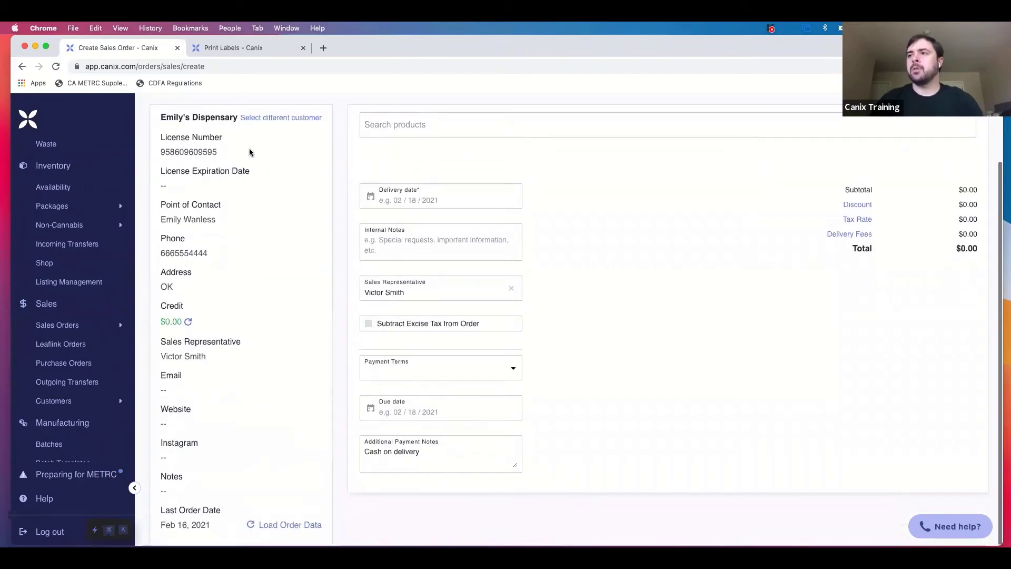
{"action": "scroll", "coordinate": [261, 299], "scroll_direction": "up", "scroll_amount": 1}
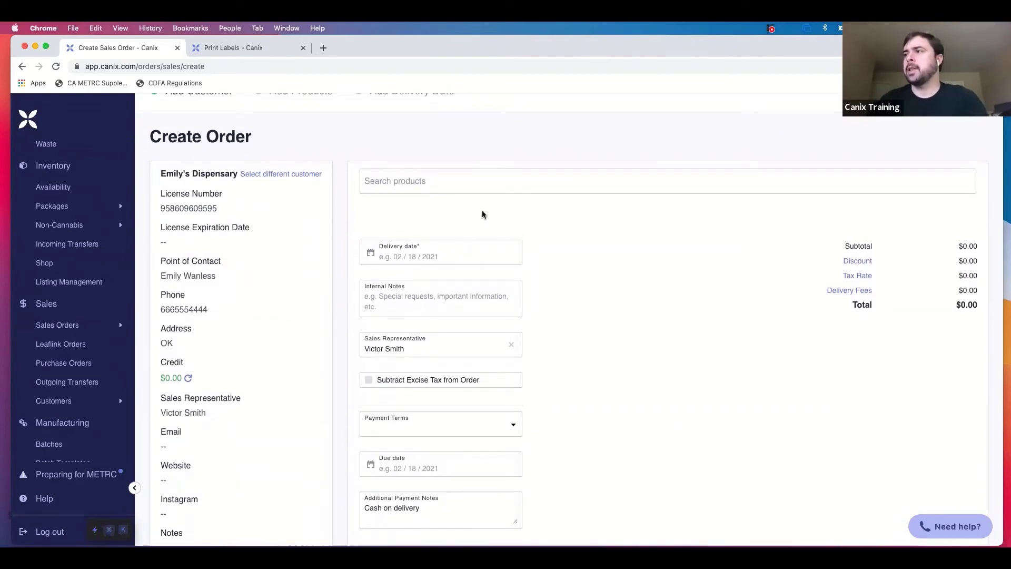
{"action": "left_click", "coordinate": [580, 186]}
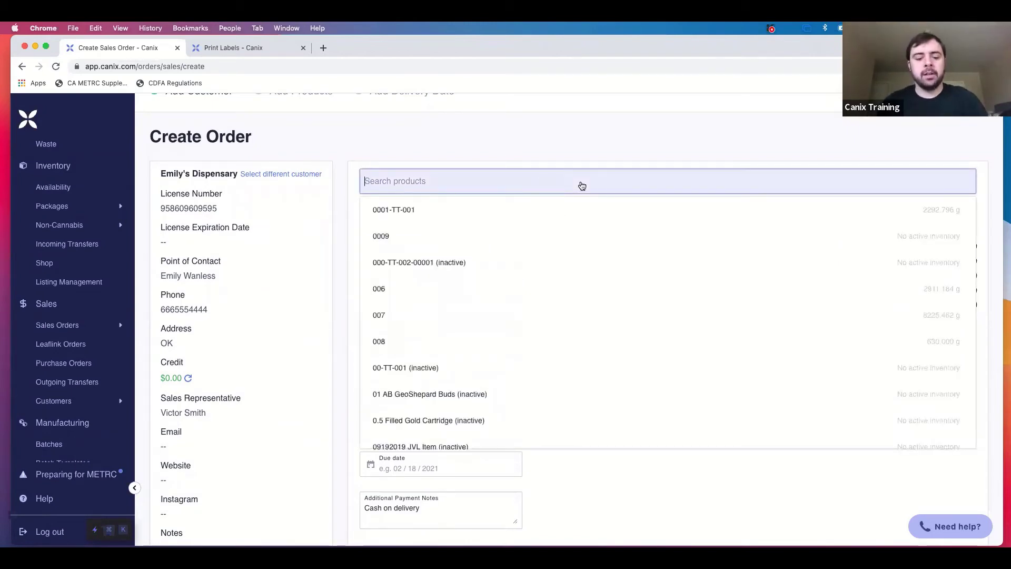
{"action": "type", "text": "dream "}
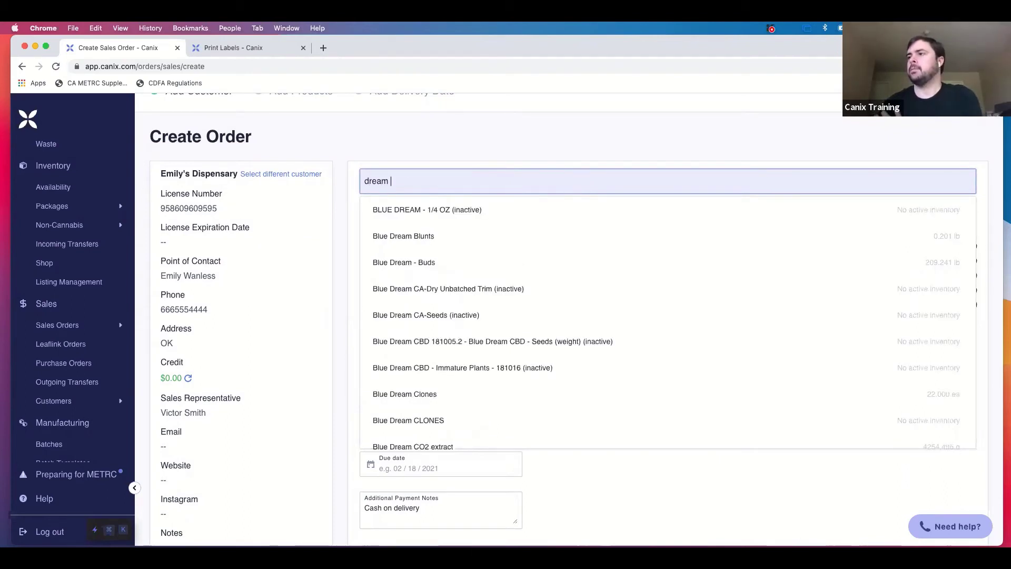
{"action": "type", "text": "queen"}
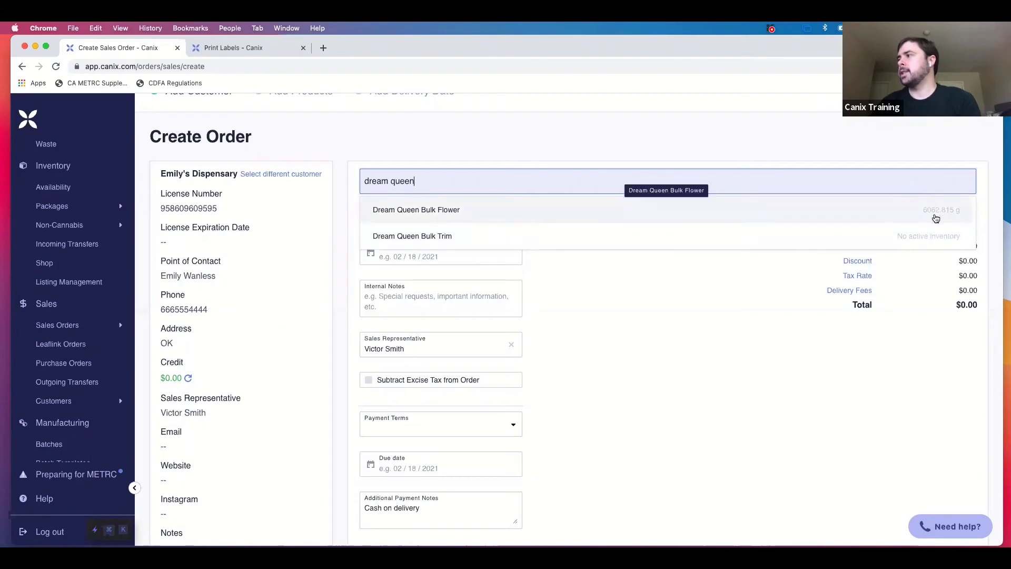
{"action": "left_click", "coordinate": [748, 214]}
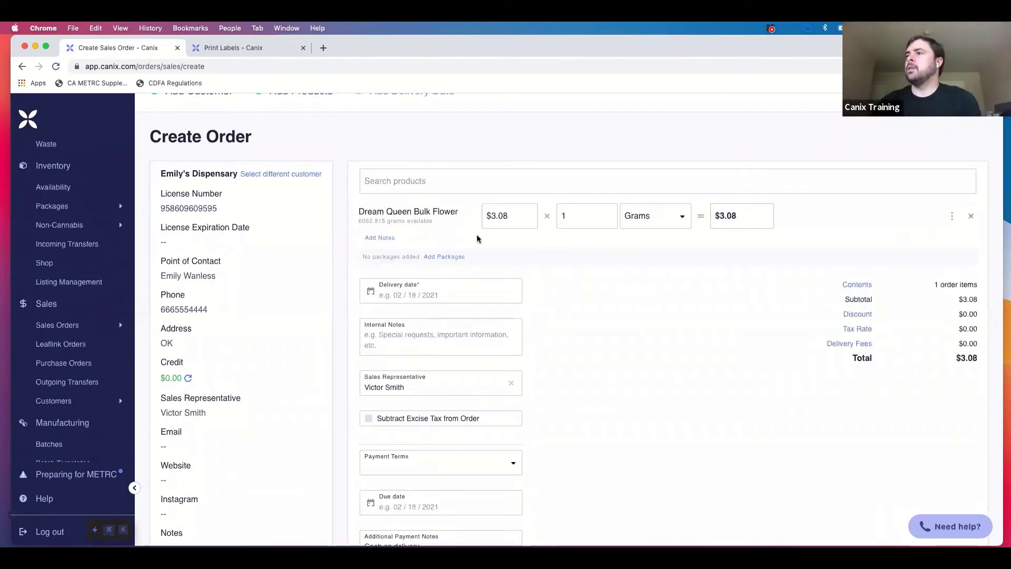
{"action": "left_click_drag", "start_coordinate": [359, 221], "coordinate": [422, 227]}
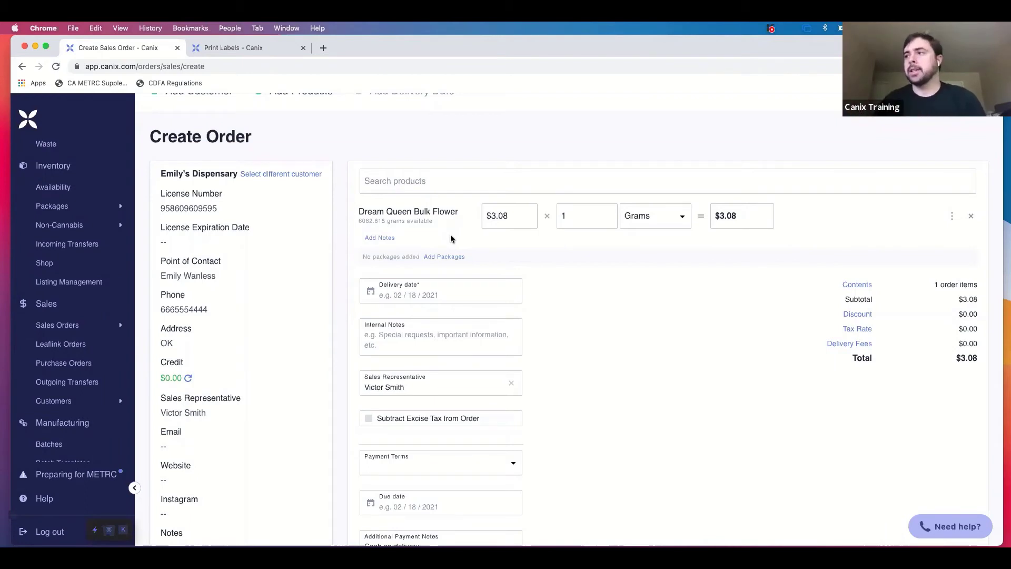
Duplicate the order page into a new tab and go to Inventory Availability.
{"action": "right_click", "coordinate": [160, 53]}
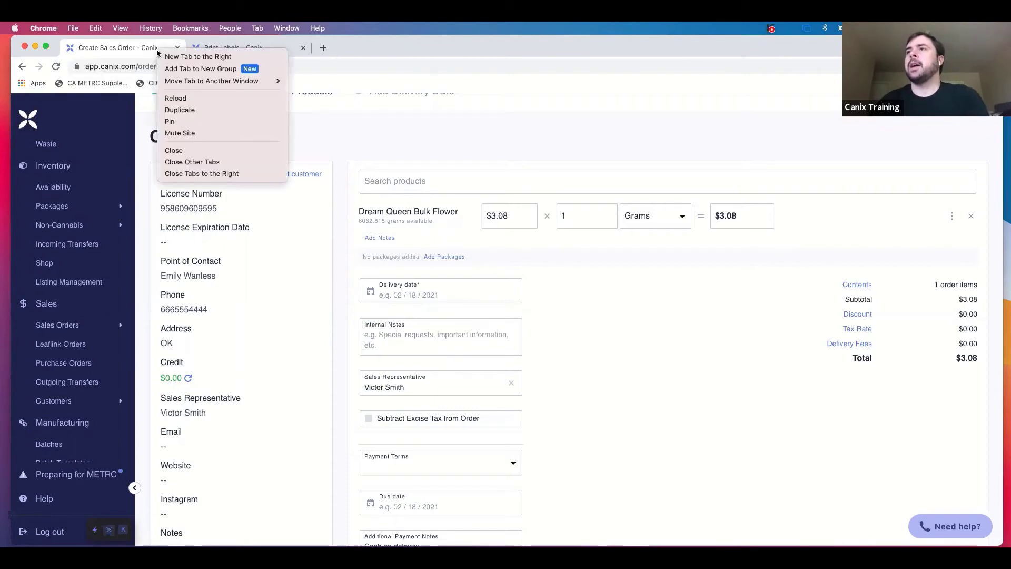
{"action": "left_click", "coordinate": [207, 110]}
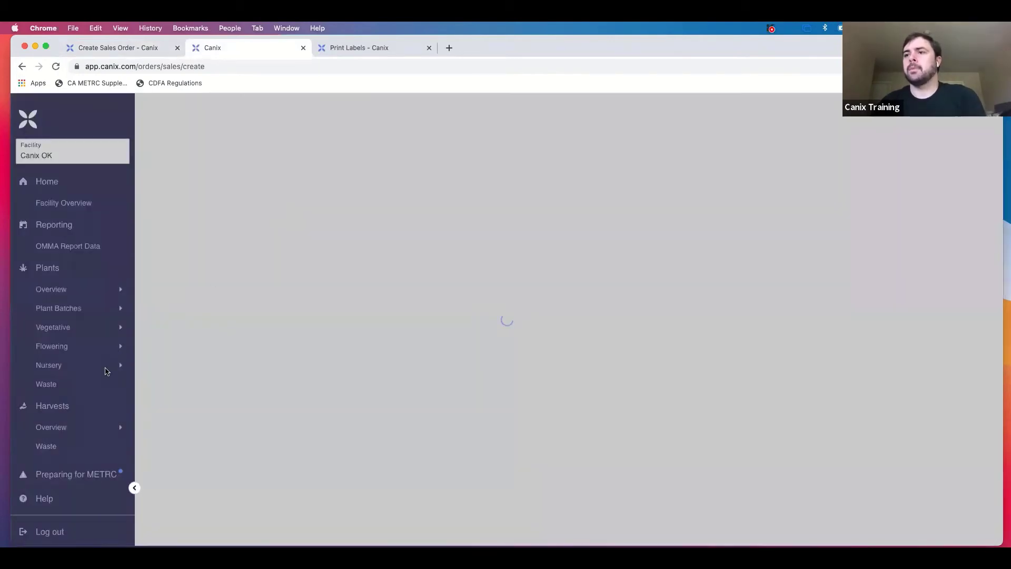
{"action": "scroll", "coordinate": [105, 372], "scroll_direction": "down", "scroll_amount": 3}
{"action": "scroll", "coordinate": [106, 369], "scroll_direction": "down", "scroll_amount": 3}
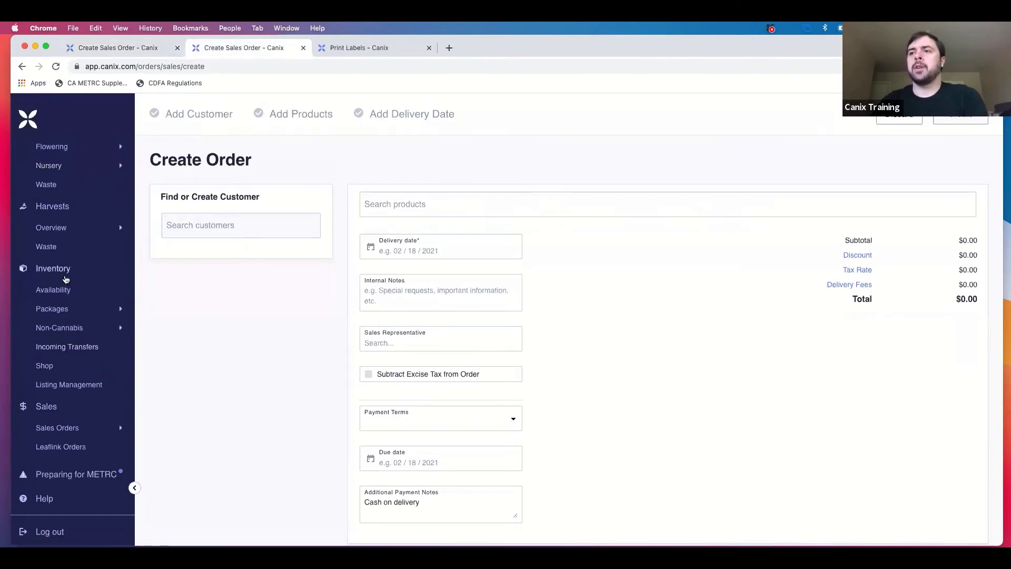
{"action": "left_click", "coordinate": [53, 290]}
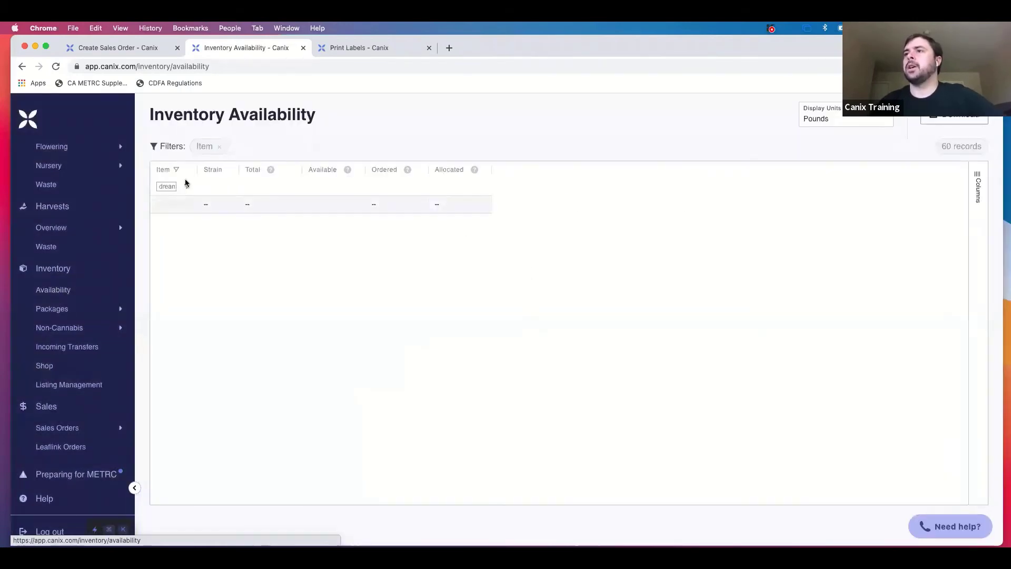
Widen the Item, Strain, Total and Available columns and set Display Units to Grams.
{"action": "double_click", "coordinate": [167, 186]}
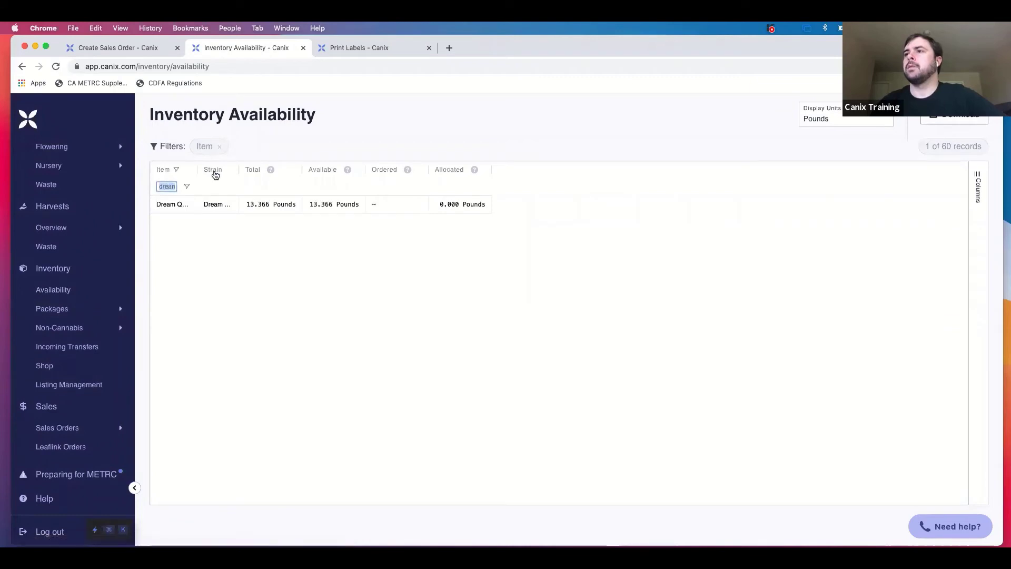
{"action": "left_click", "coordinate": [291, 144]}
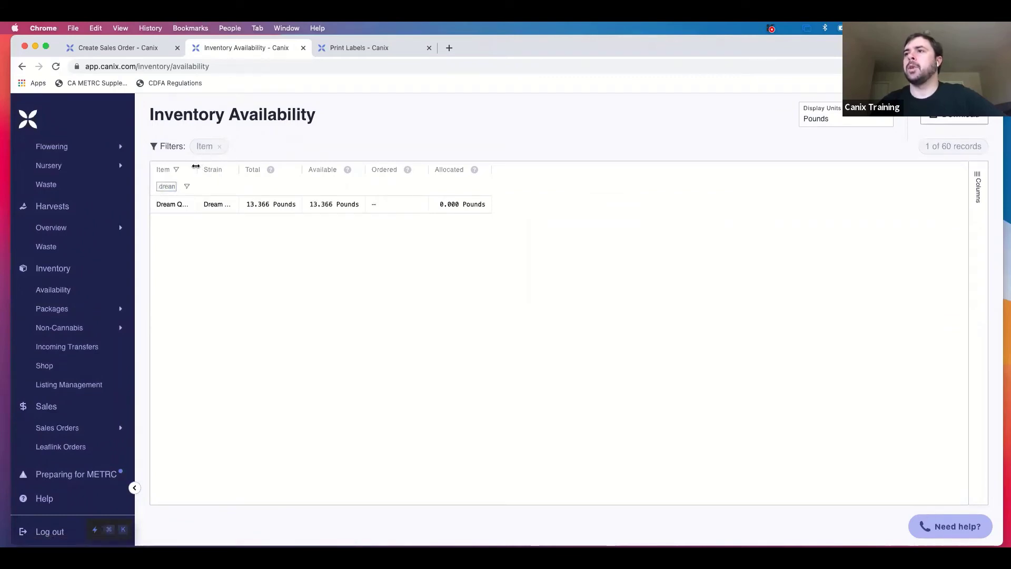
{"action": "left_click_drag", "start_coordinate": [196, 166], "coordinate": [246, 166]}
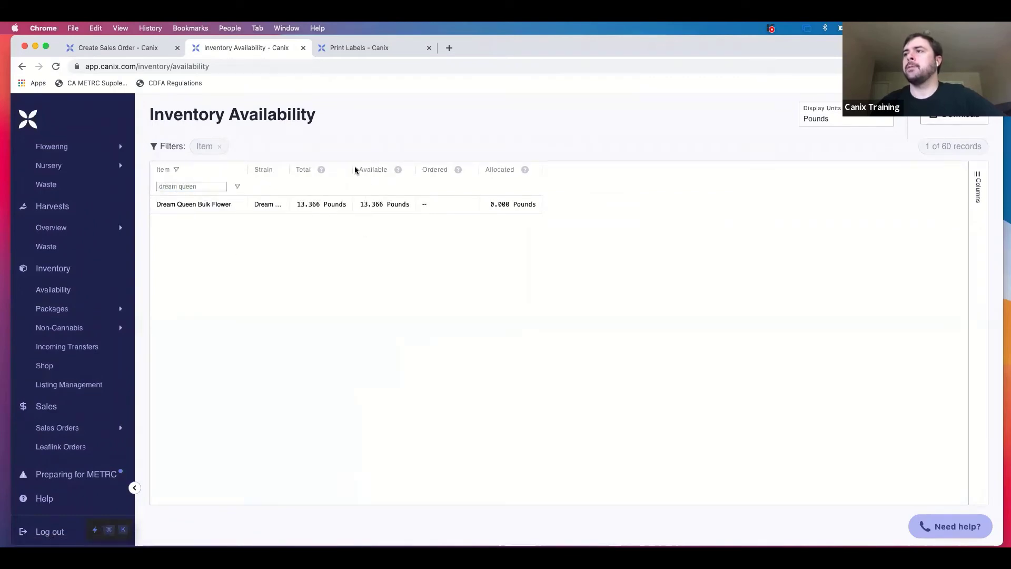
{"action": "left_click_drag", "start_coordinate": [290, 169], "coordinate": [311, 169]}
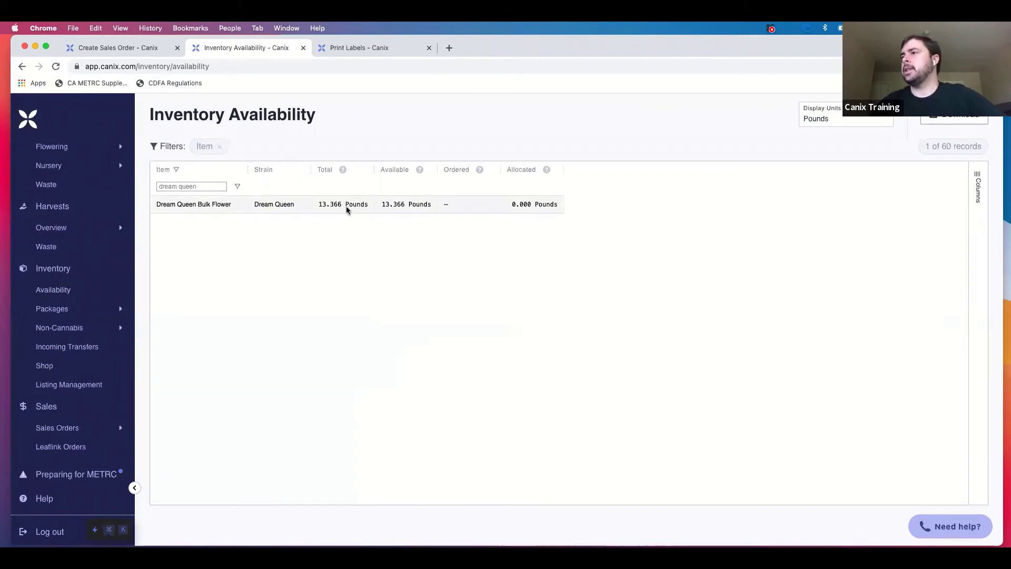
{"action": "left_click", "coordinate": [855, 123]}
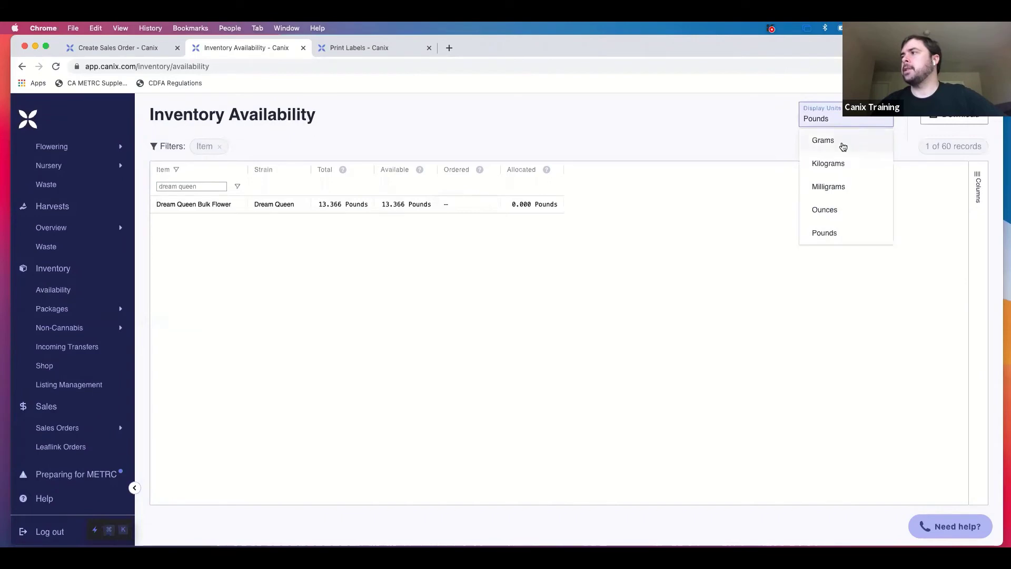
{"action": "left_click", "coordinate": [839, 141]}
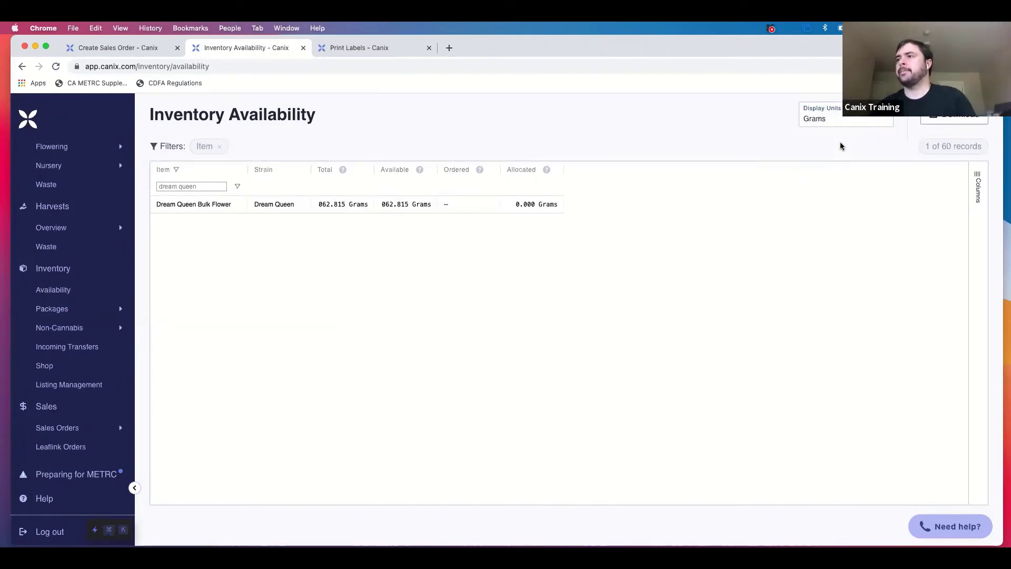
{"action": "double_click", "coordinate": [373, 166]}
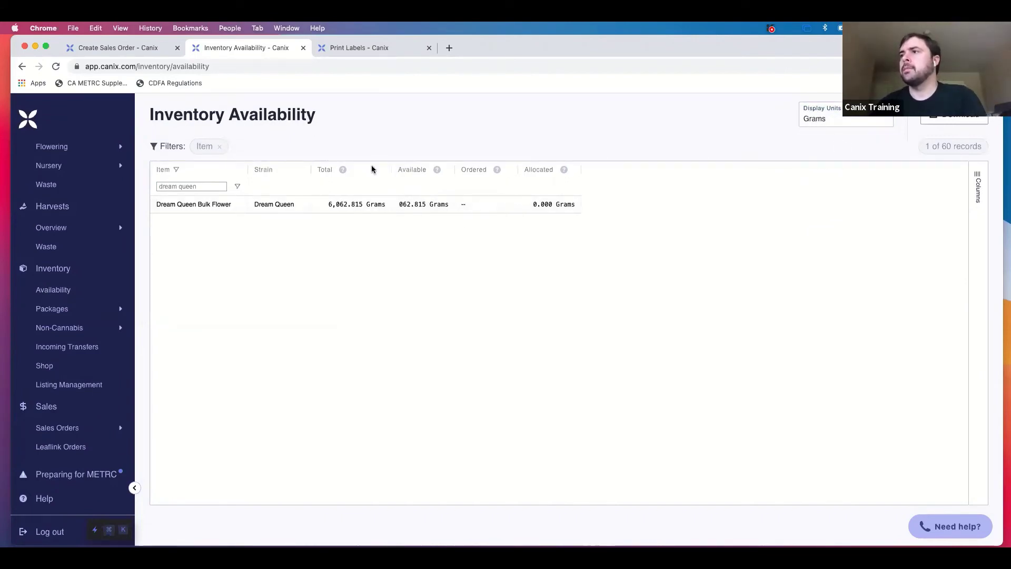
{"action": "double_click", "coordinate": [454, 169]}
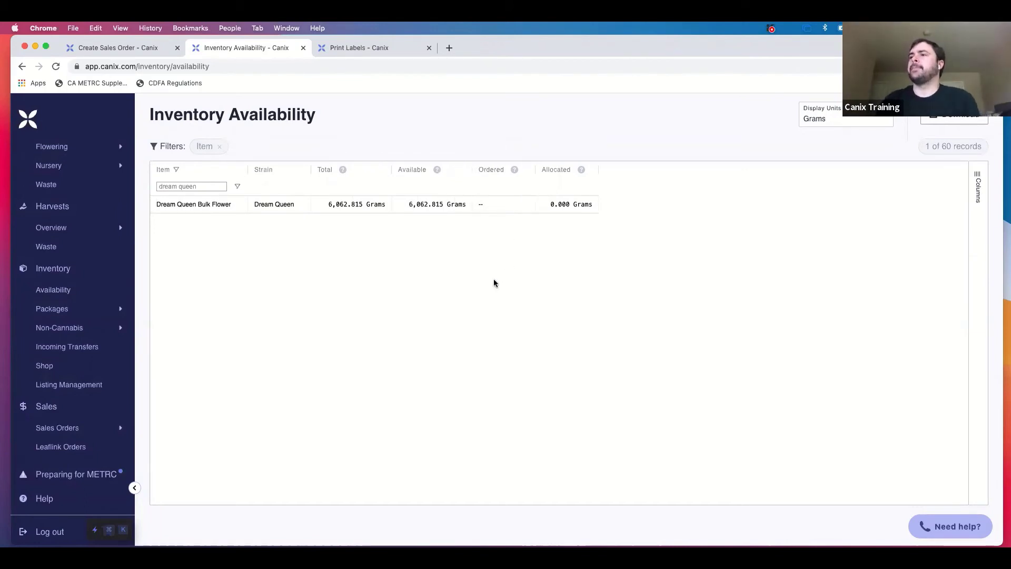
Clear the 'dream queen' item filter and scroll through all 60 items in grams.
{"action": "left_click", "coordinate": [192, 187]}
{"action": "key", "text": "super+a"}
{"action": "key", "text": "BackSpace"}
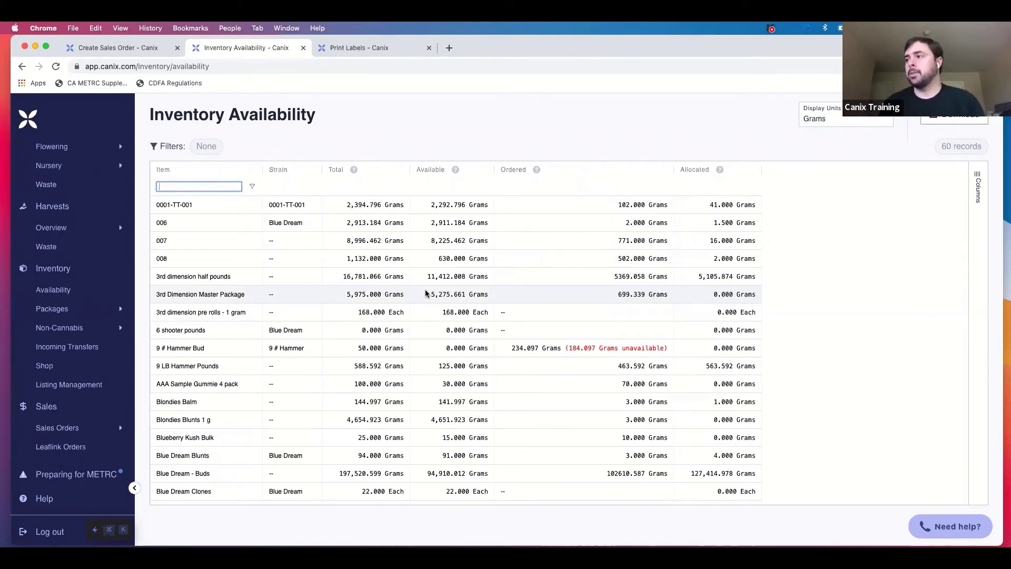
{"action": "scroll", "coordinate": [517, 335], "scroll_direction": "down", "scroll_amount": 5}
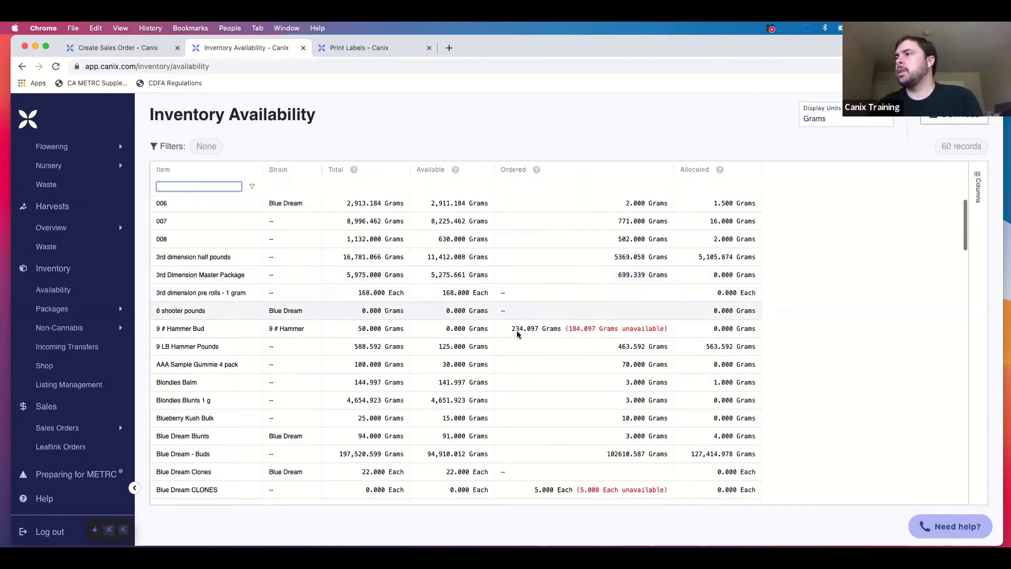
{"action": "scroll", "coordinate": [517, 334], "scroll_direction": "up", "scroll_amount": 5}
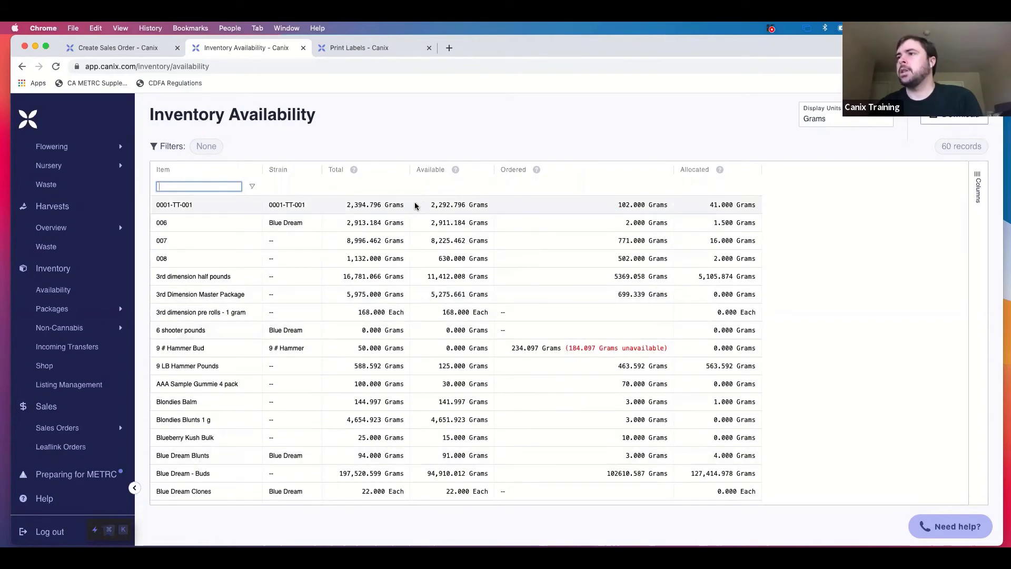
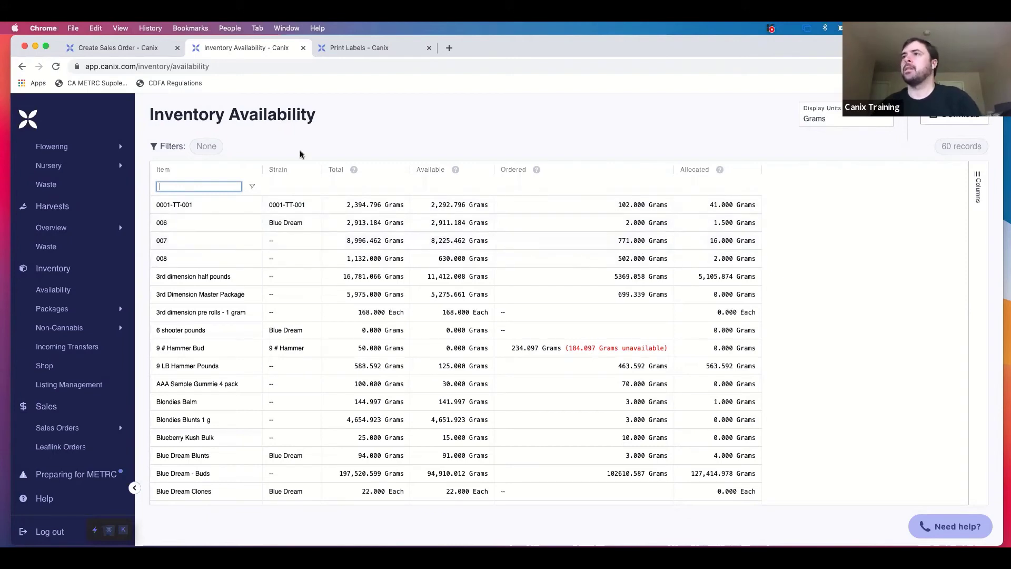
Switch back to the Create Sales Order tab showing the $3.08 Dream Queen line.
{"action": "left_click", "coordinate": [157, 48]}
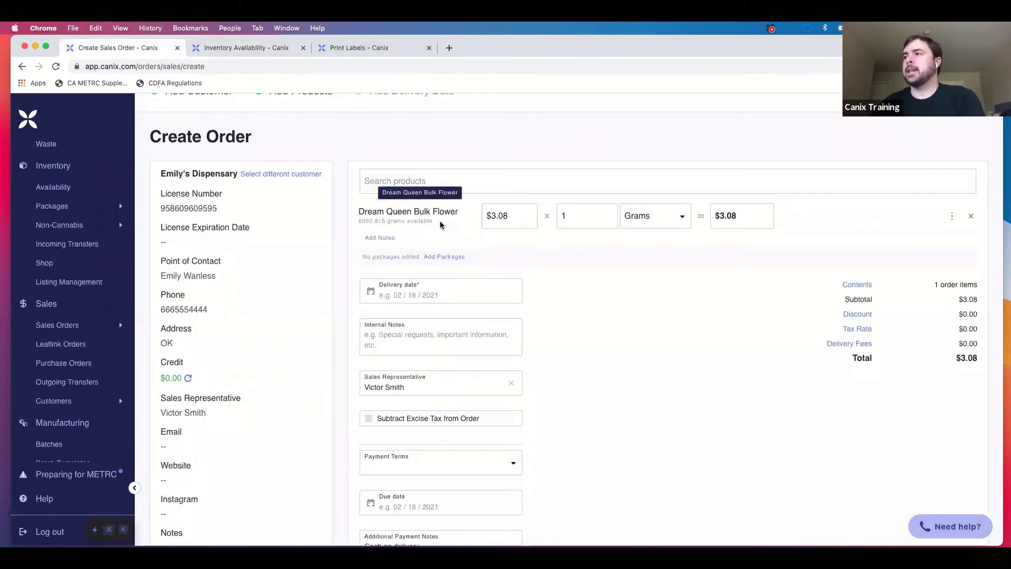
Sell Dream Queen Bulk Flower by the pound at $1,400.00 per pound.
{"action": "double_click", "coordinate": [564, 216]}
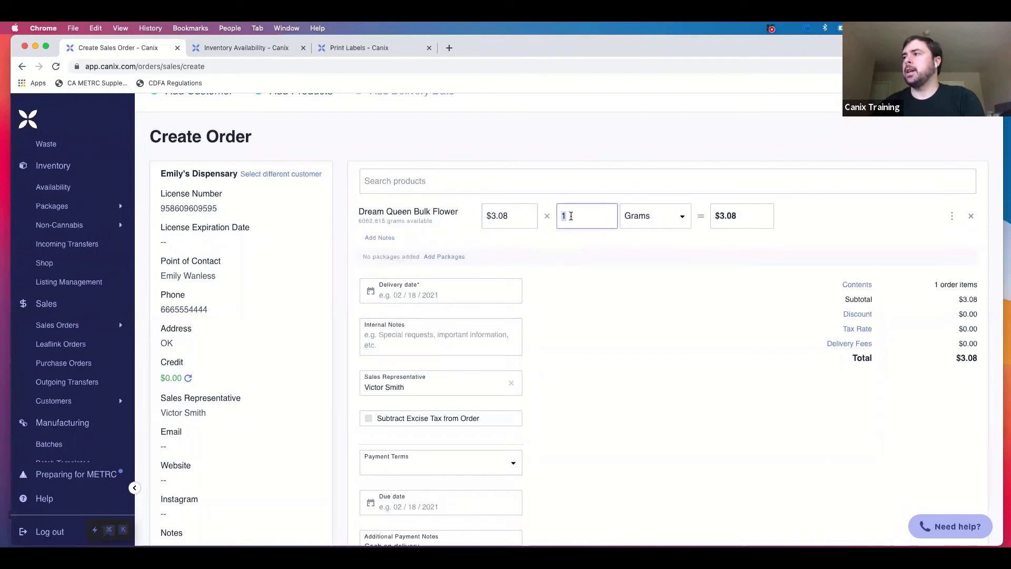
{"action": "left_click", "coordinate": [664, 221]}
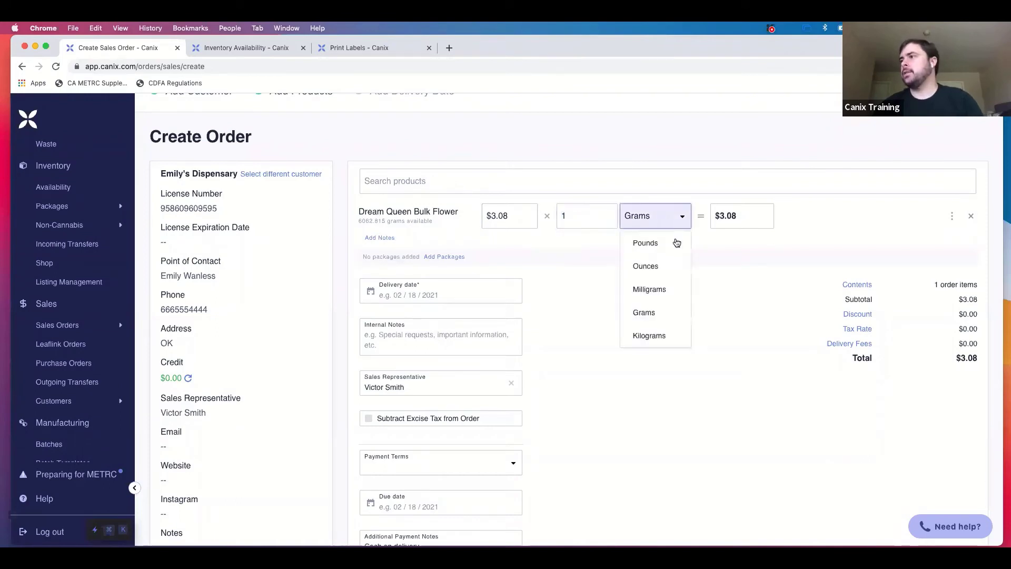
{"action": "left_click", "coordinate": [670, 245]}
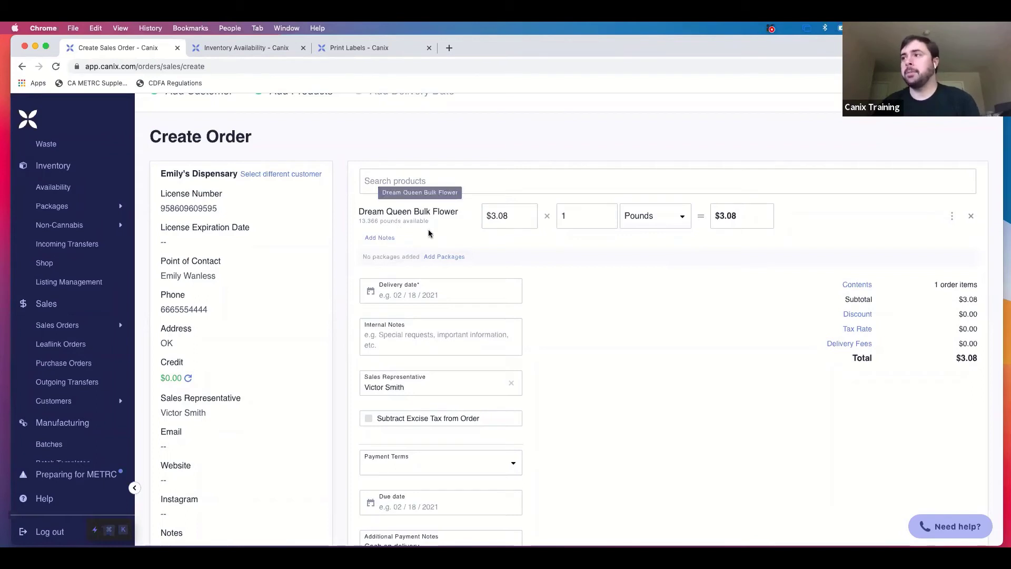
{"action": "left_click", "coordinate": [527, 216]}
{"action": "left_click", "coordinate": [574, 216]}
{"action": "left_click", "coordinate": [504, 217]}
{"action": "left_click_drag", "start_coordinate": [510, 217], "coordinate": [482, 219]}
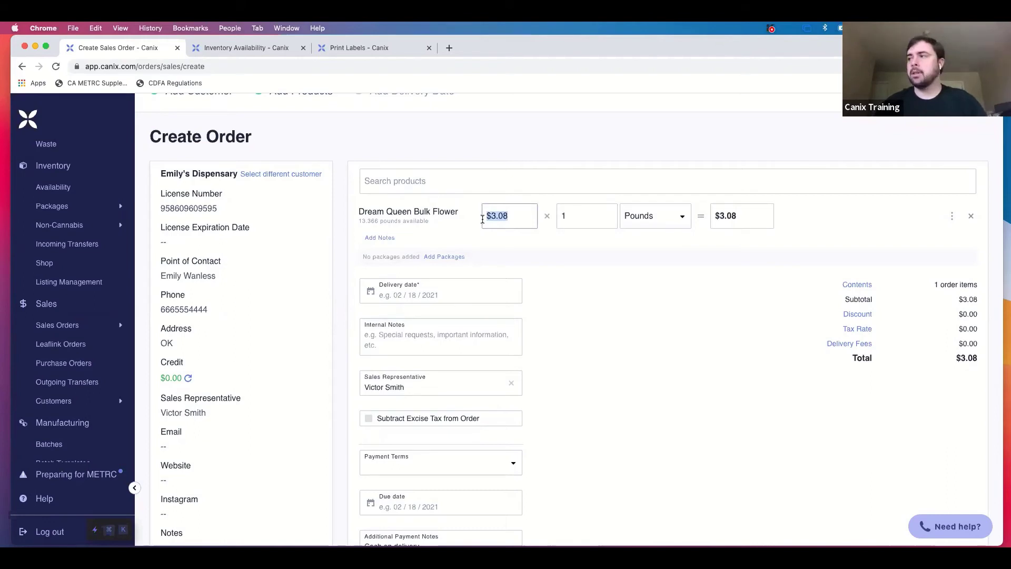
{"action": "key", "text": "BackSpace"}
{"action": "type", "text": "1400"}
{"action": "left_click", "coordinate": [593, 257]}
Set the Dream Queen quantity to 2 pounds, bringing the total to $2,800.00.
{"action": "left_click", "coordinate": [588, 219]}
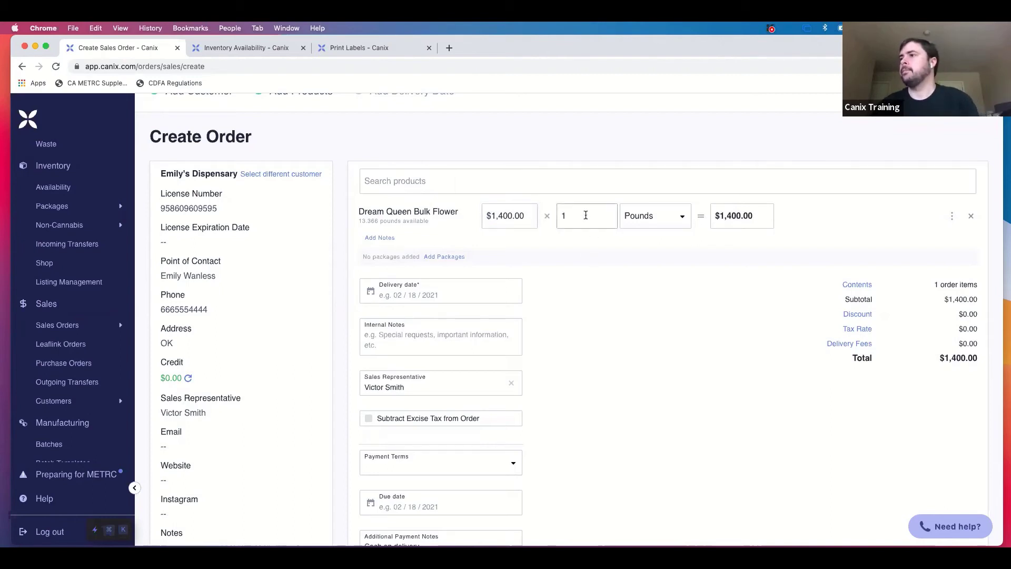
{"action": "double_click", "coordinate": [586, 215]}
{"action": "type", "text": "2"}
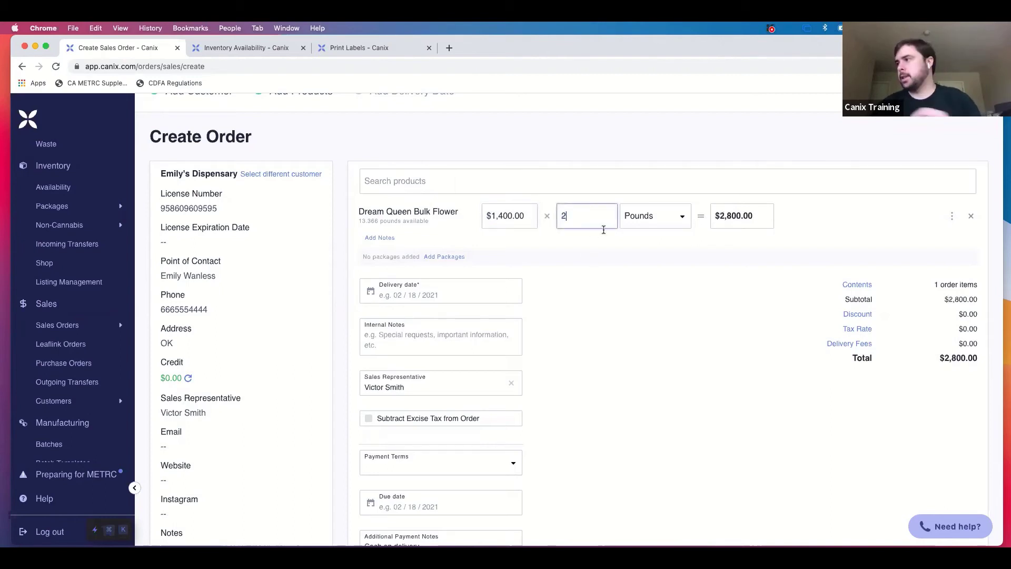
{"action": "left_click", "coordinate": [637, 269]}
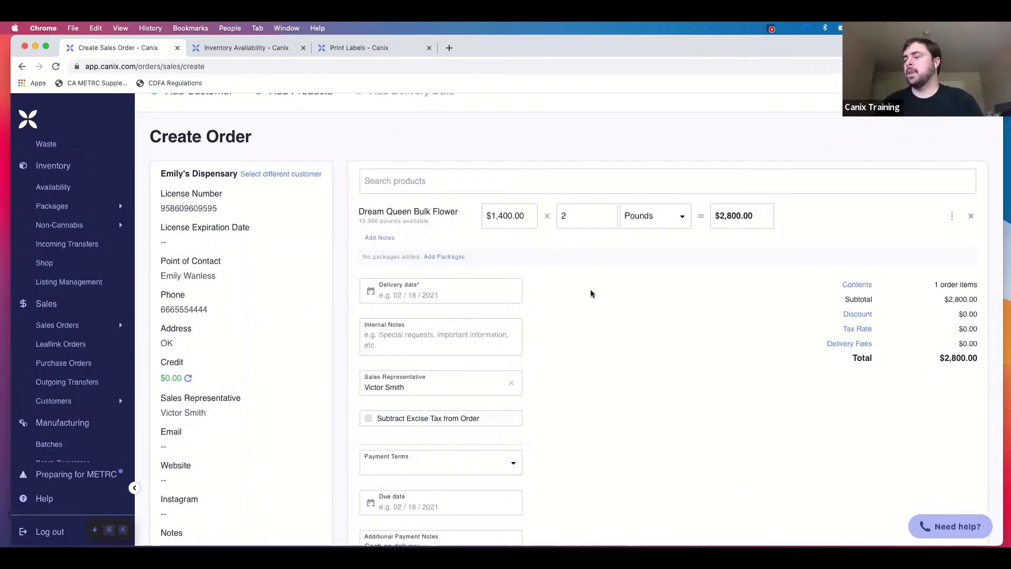
Set the order's delivery date to Feb 18, 2021.
{"action": "left_click", "coordinate": [498, 292]}
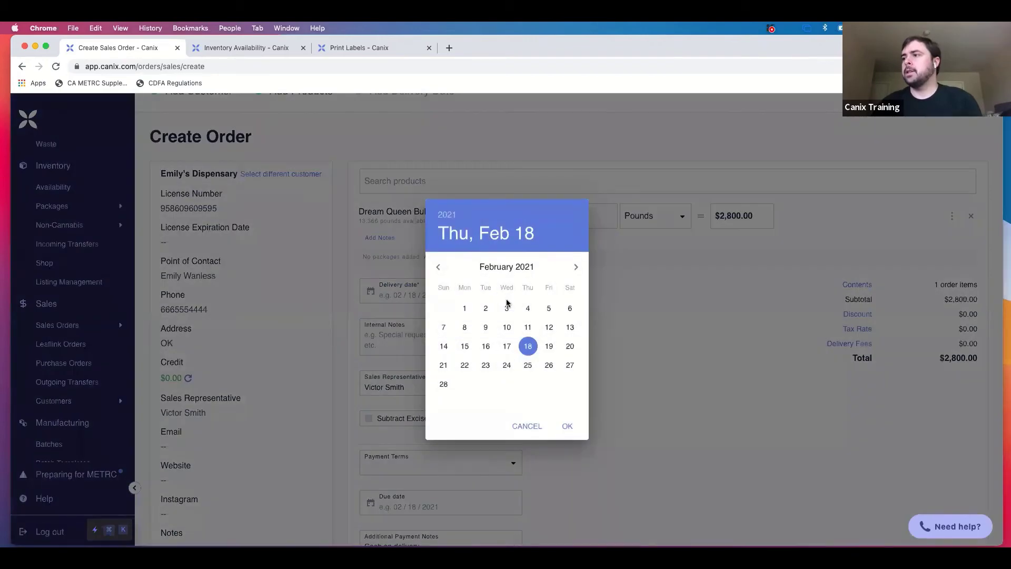
{"action": "left_click", "coordinate": [569, 425]}
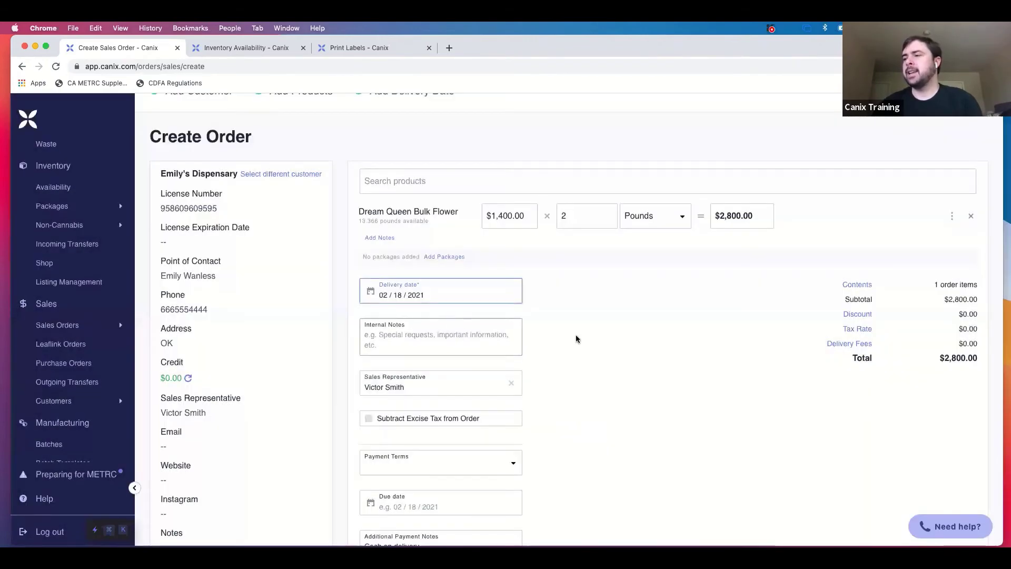
{"action": "scroll", "coordinate": [589, 363], "scroll_direction": "down", "scroll_amount": 2}
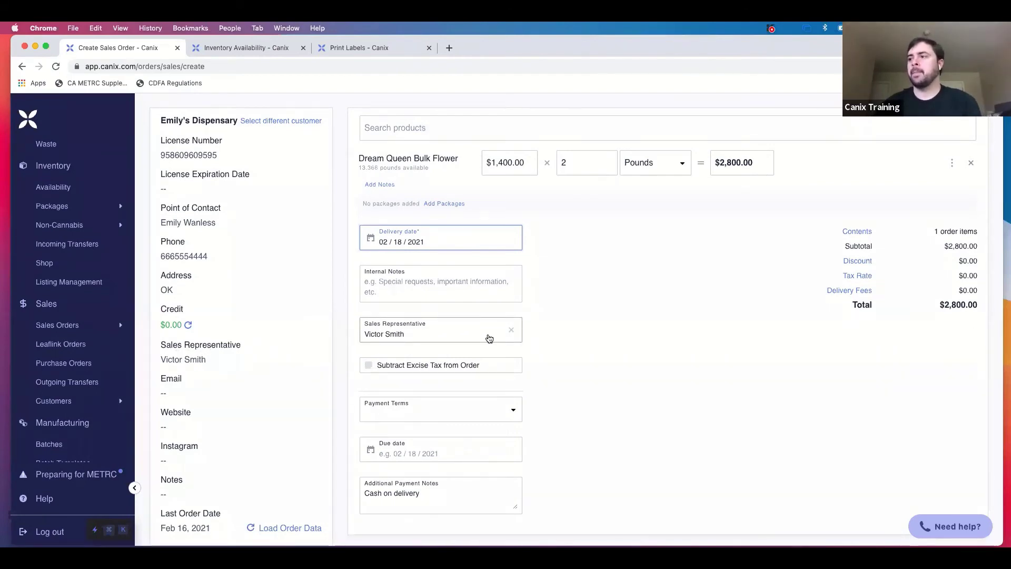
Set the payment terms to COD, due 02/18/2021.
{"action": "left_click", "coordinate": [510, 410]}
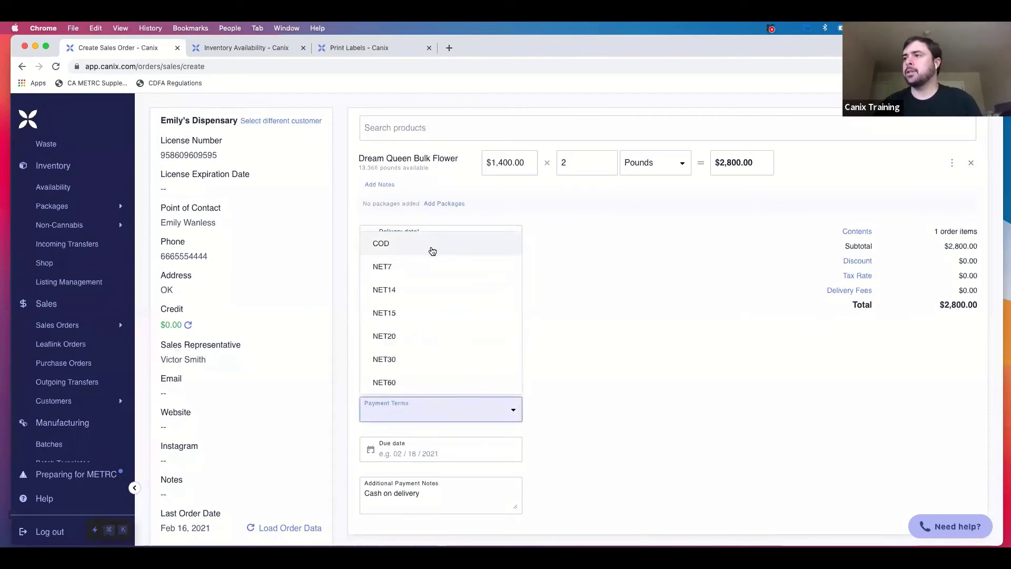
{"action": "left_click", "coordinate": [447, 270]}
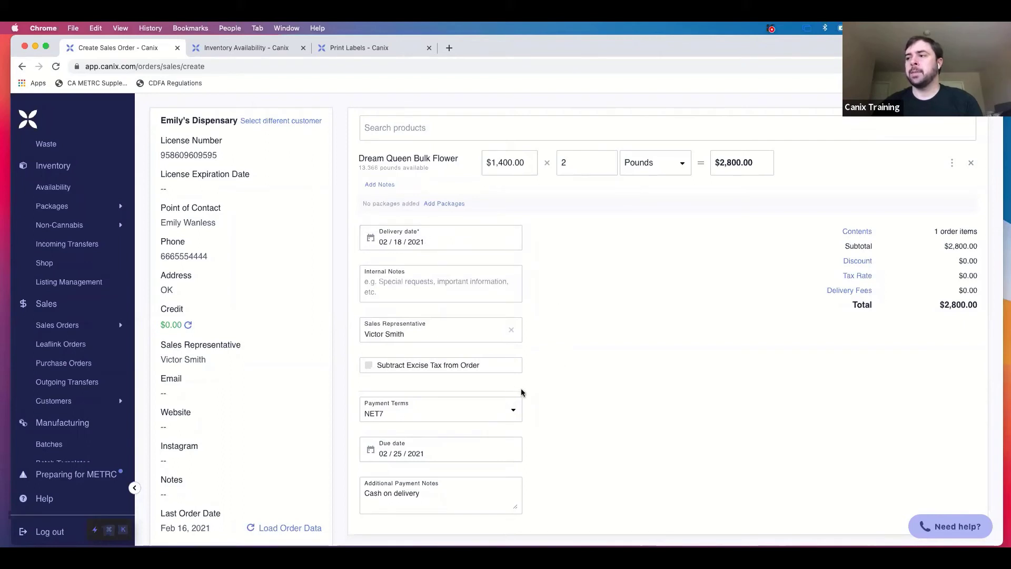
{"action": "left_click", "coordinate": [460, 413]}
{"action": "left_click", "coordinate": [432, 249]}
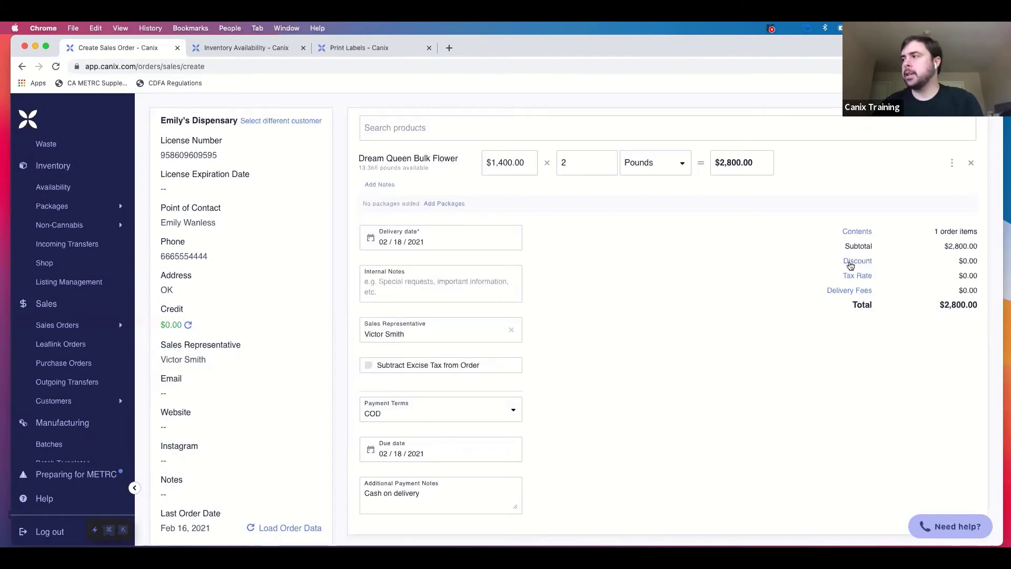
Leave the order without a discount, keeping the total at $2,800.00.
{"action": "left_click", "coordinate": [852, 263]}
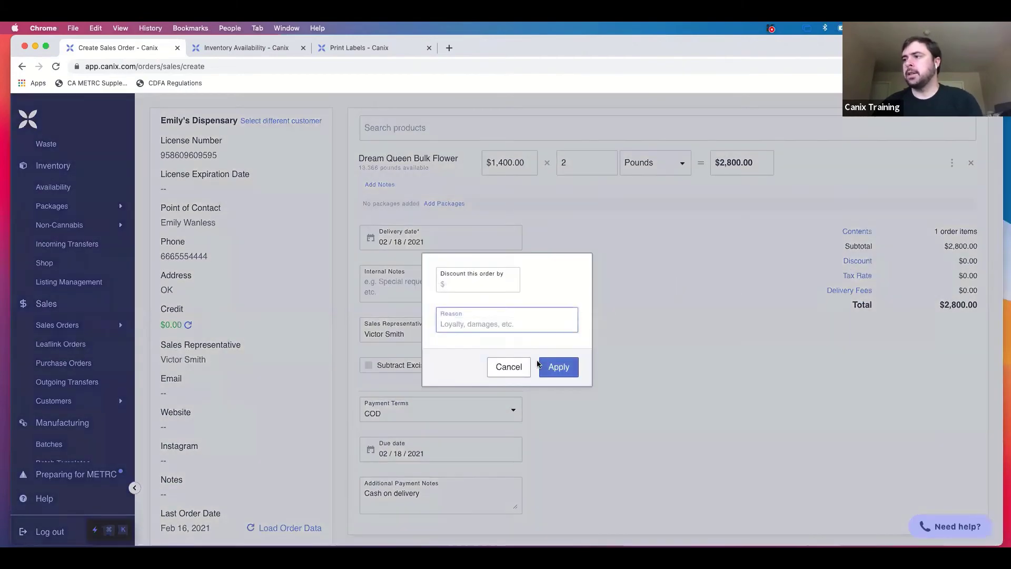
{"action": "left_click", "coordinate": [509, 367]}
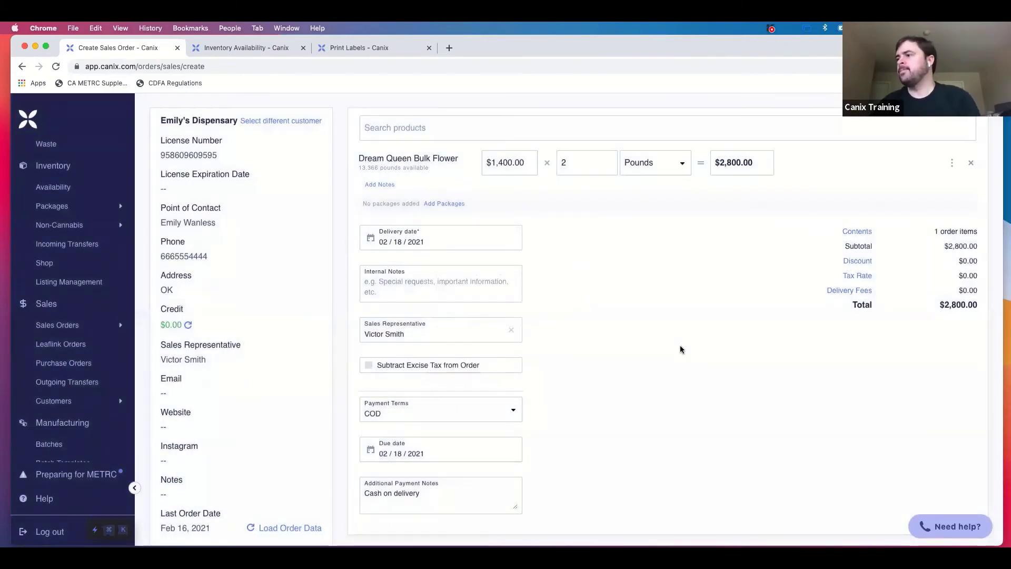
{"action": "scroll", "coordinate": [681, 349], "scroll_direction": "down", "scroll_amount": 2}
{"action": "scroll", "coordinate": [680, 349], "scroll_direction": "up", "scroll_amount": 4}
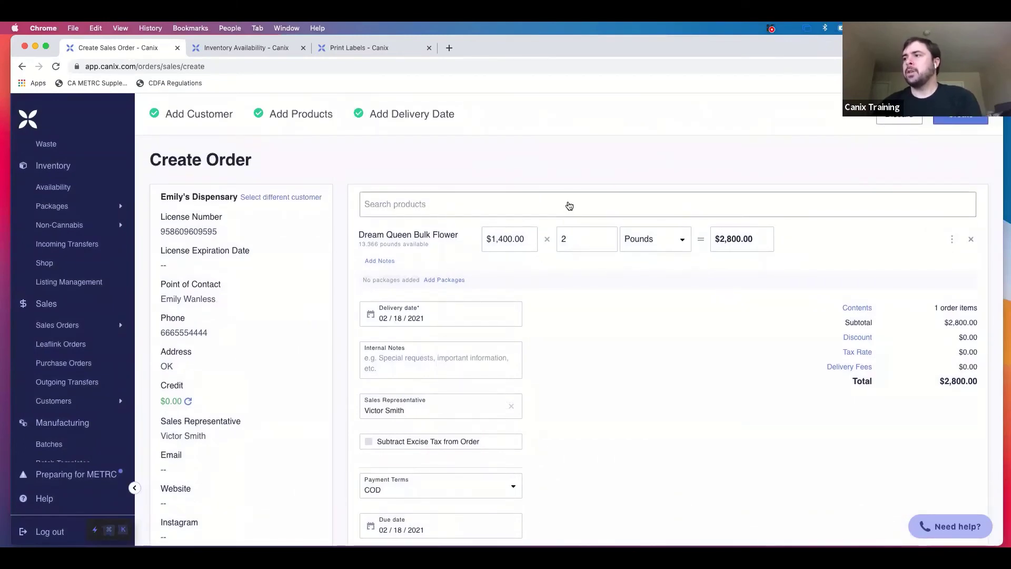
{"action": "left_click", "coordinate": [569, 206]}
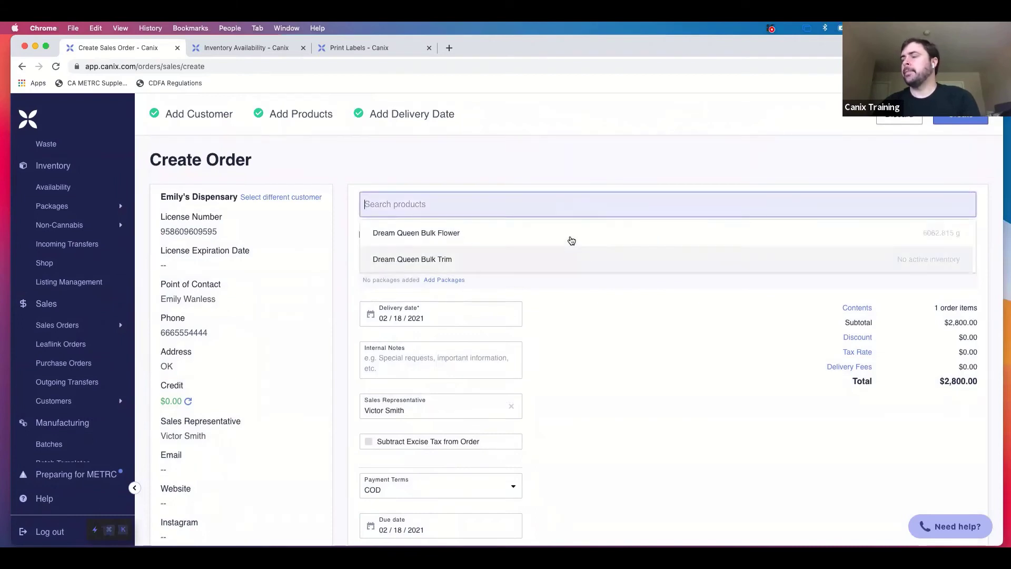
{"action": "left_click", "coordinate": [587, 159]}
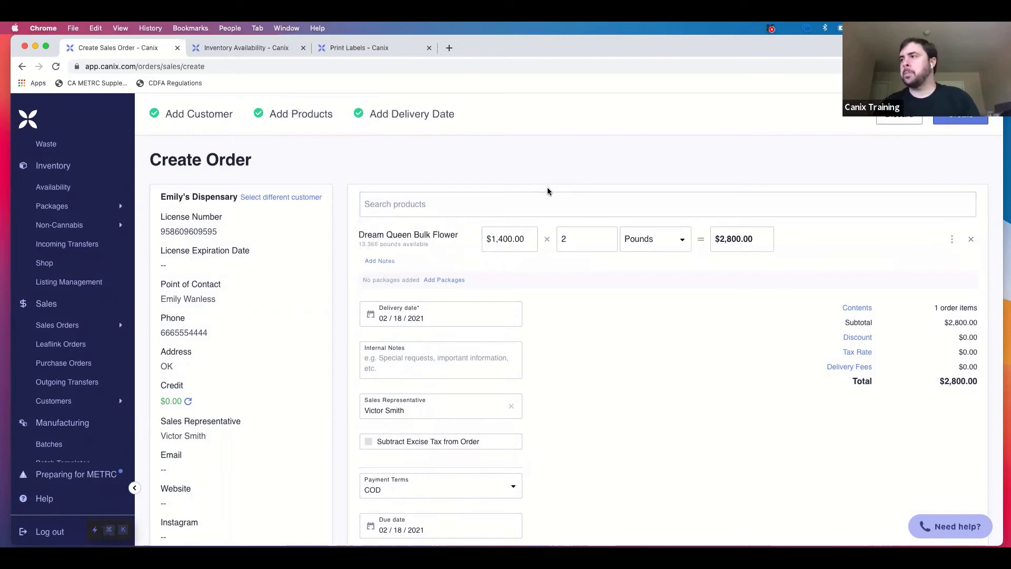
{"action": "left_click", "coordinate": [545, 207]}
{"action": "type", "text": "007"}
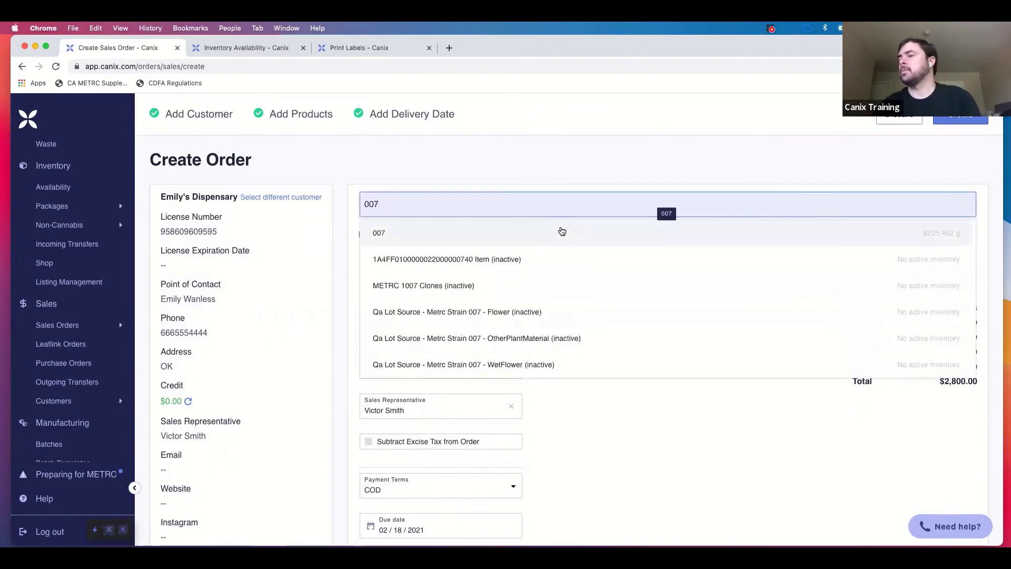
{"action": "left_click", "coordinate": [514, 239]}
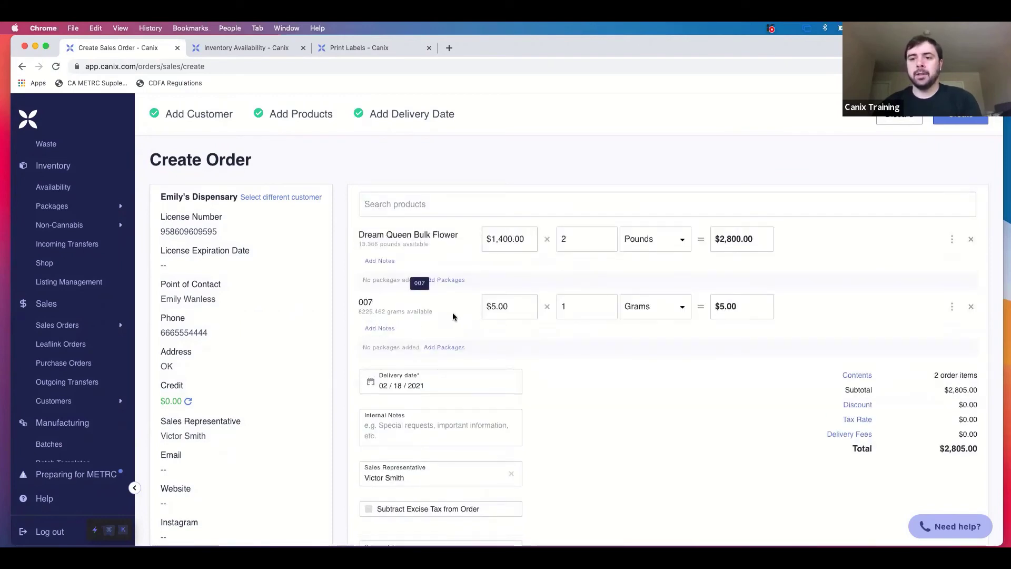
{"action": "left_click", "coordinate": [527, 310]}
{"action": "key", "text": "Left"}
{"action": "key", "text": "Left"}
{"action": "key", "text": "Left"}
{"action": "type", "text": "1200"}
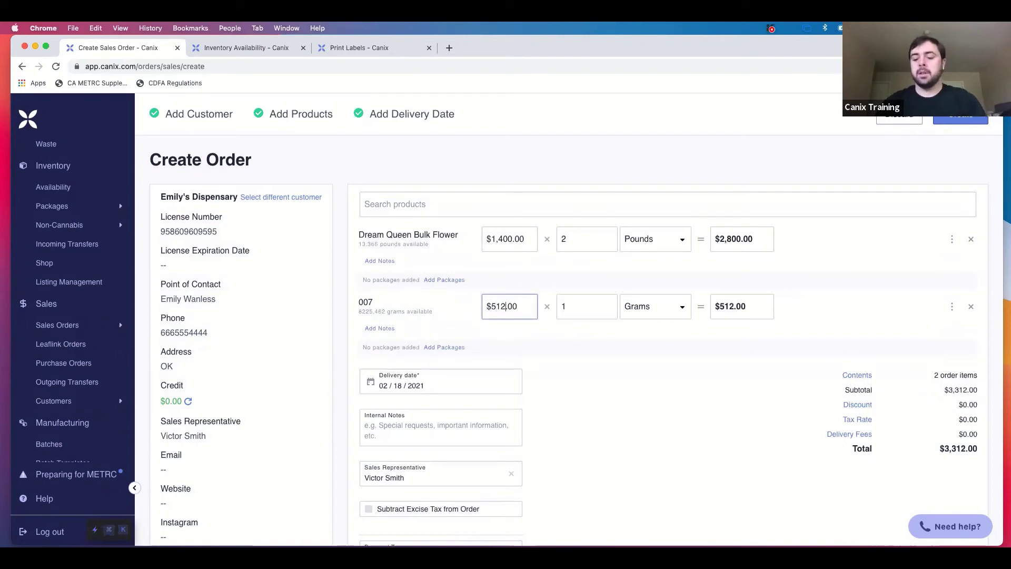
{"action": "key", "text": "BackSpace"}
{"action": "key", "text": "BackSpace"}
{"action": "key", "text": "BackSpace"}
{"action": "key", "text": "BackSpace"}
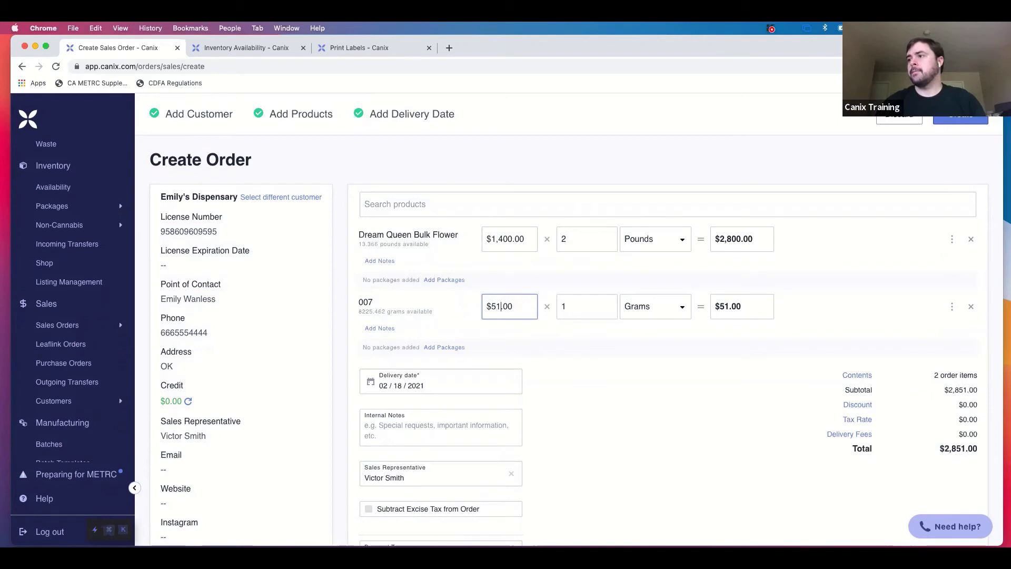
{"action": "type", "text": "1200"}
{"action": "key", "text": "BackSpace"}
{"action": "double_click", "coordinate": [568, 311]}
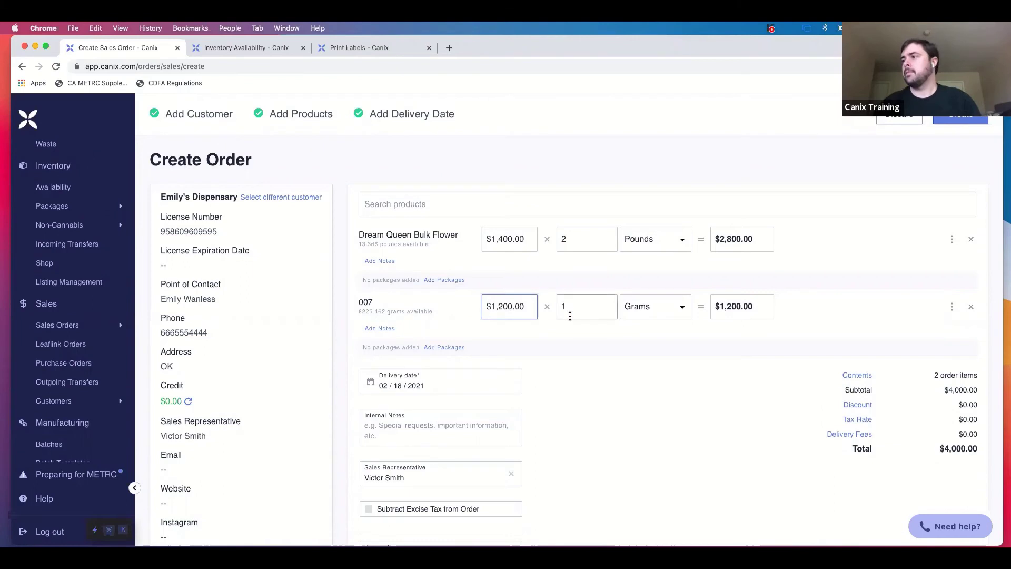
{"action": "left_click", "coordinate": [677, 311]}
{"action": "left_click", "coordinate": [665, 336]}
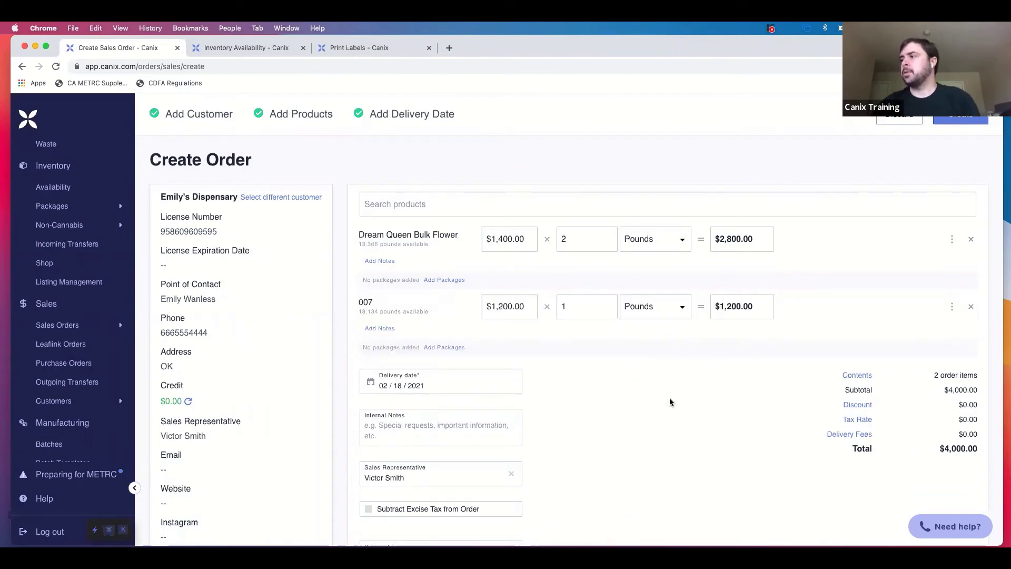
{"action": "scroll", "coordinate": [656, 437], "scroll_direction": "down", "scroll_amount": 3}
{"action": "scroll", "coordinate": [655, 437], "scroll_direction": "down", "scroll_amount": 1}
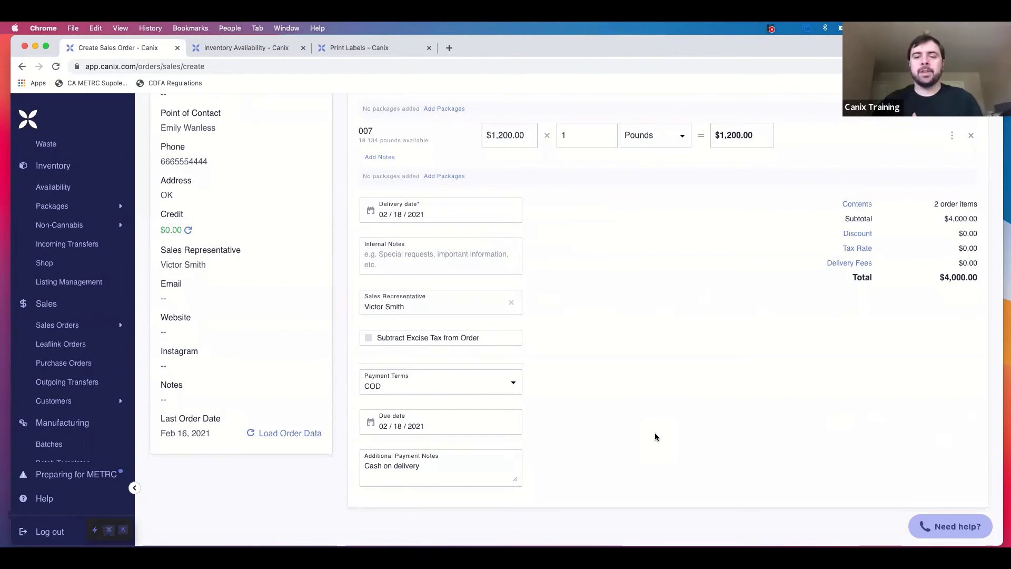
{"action": "scroll", "coordinate": [810, 218], "scroll_direction": "up", "scroll_amount": 4}
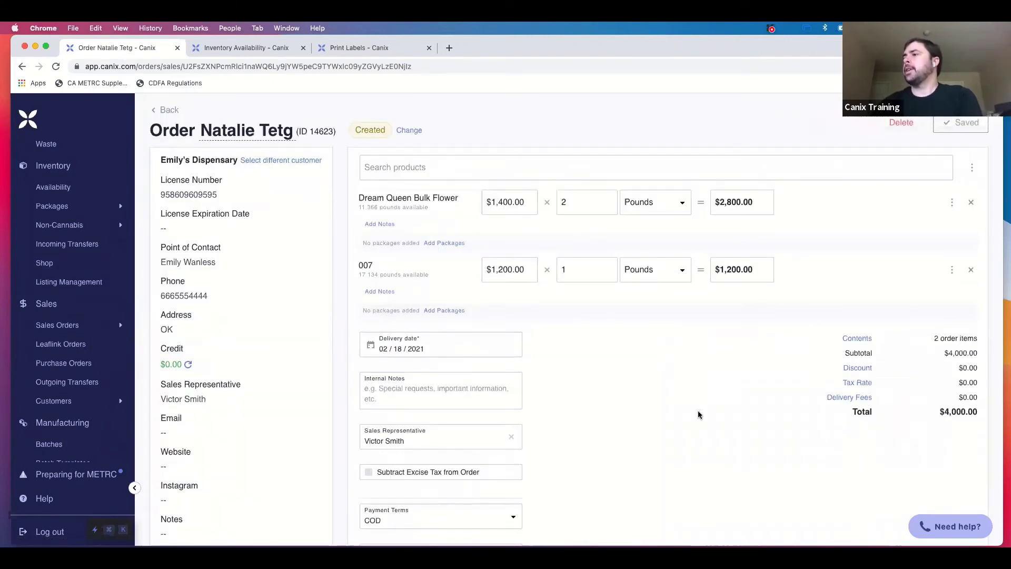
{"action": "scroll", "coordinate": [668, 437], "scroll_direction": "down", "scroll_amount": 3}
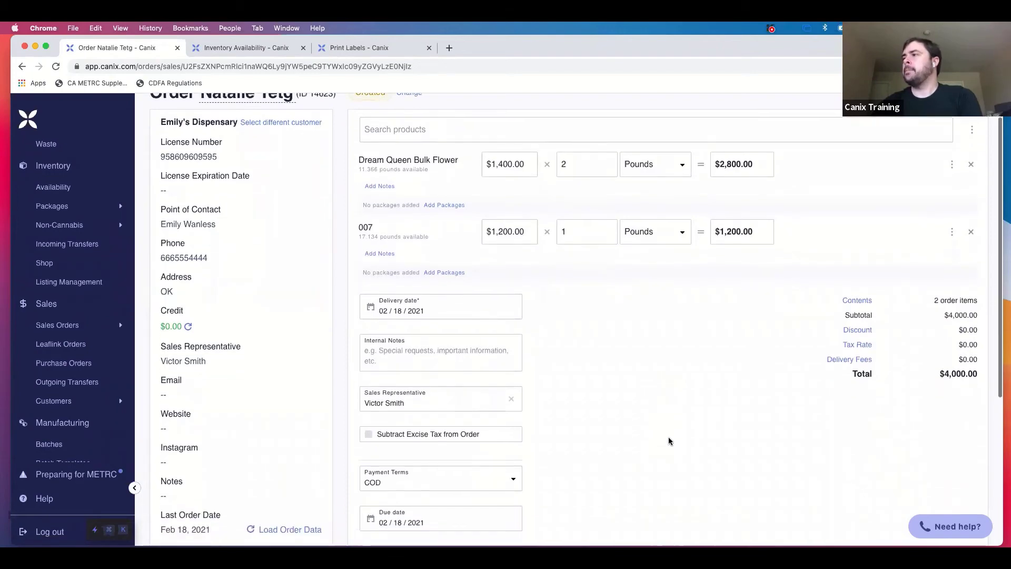
{"action": "scroll", "coordinate": [670, 441], "scroll_direction": "up", "scroll_amount": 3}
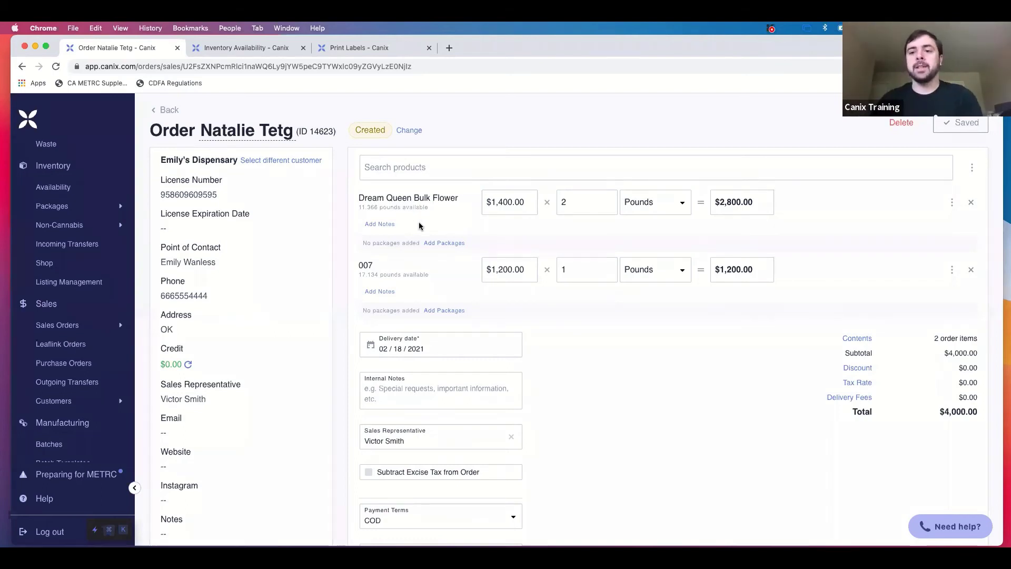
{"action": "scroll", "coordinate": [618, 381], "scroll_direction": "down", "scroll_amount": 5}
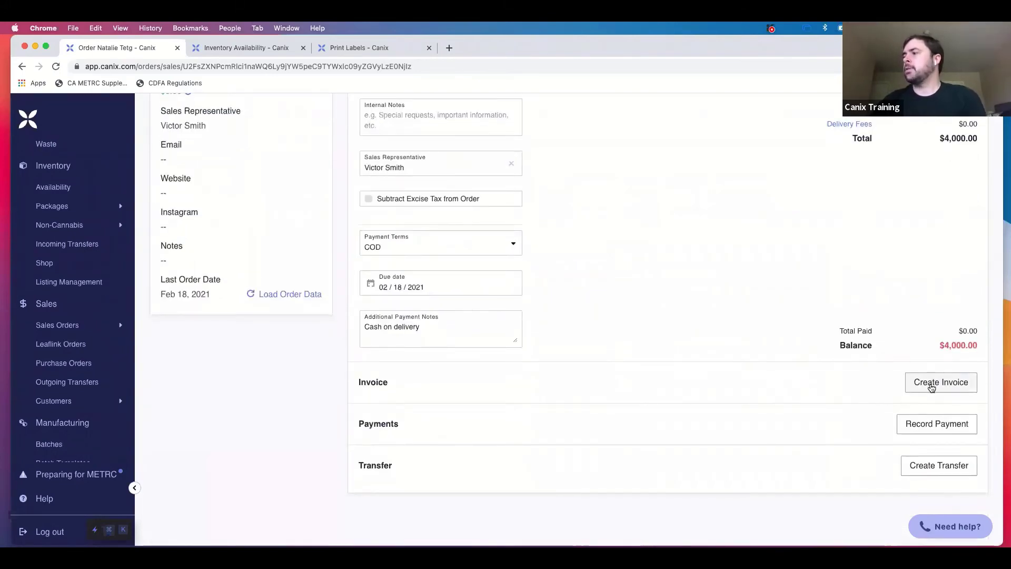
Create invoice number 0000289 for the order with Download Invoice checked.
{"action": "left_click", "coordinate": [930, 384]}
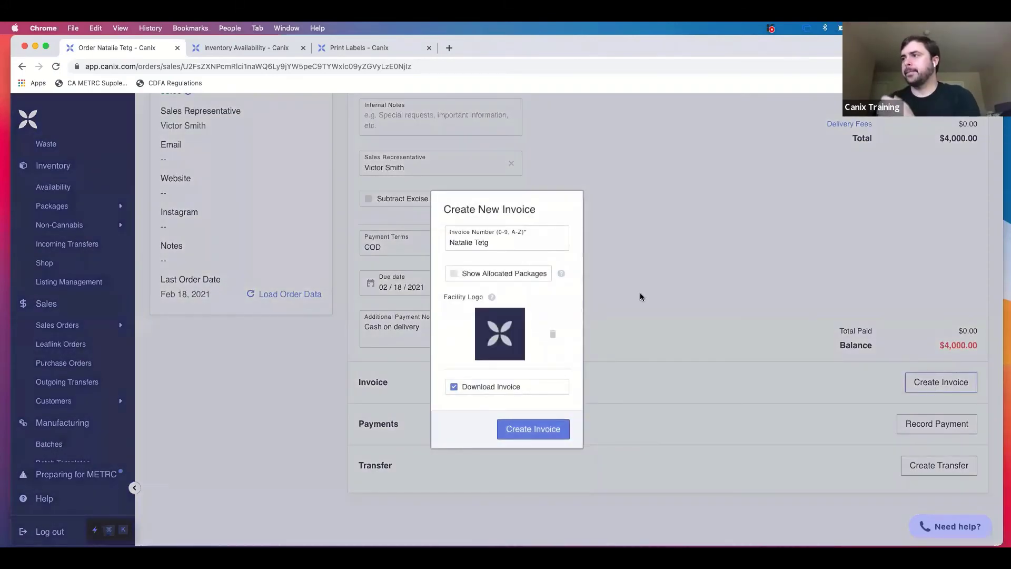
{"action": "triple_click", "coordinate": [536, 243]}
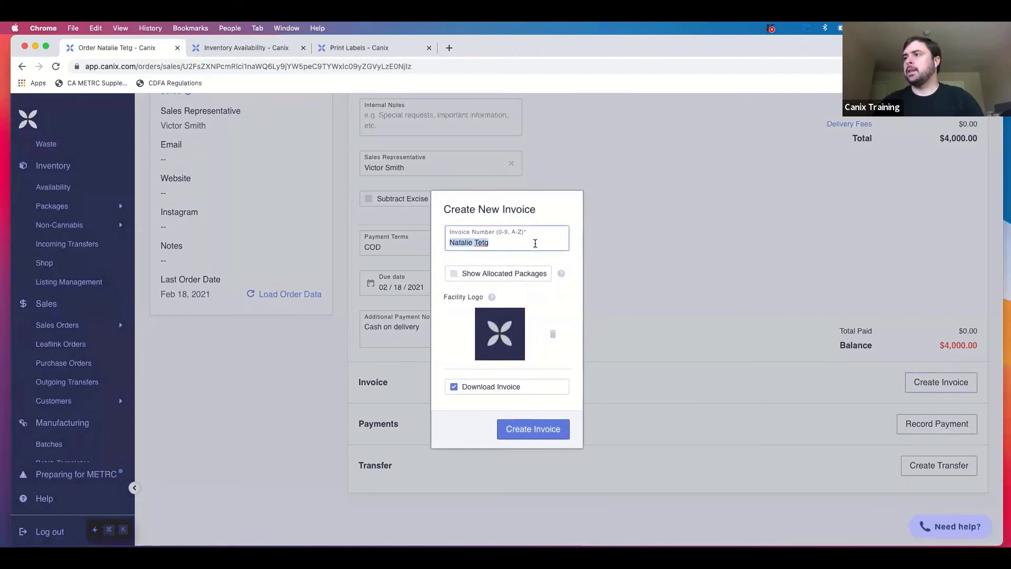
{"action": "key", "text": "BackSpace"}
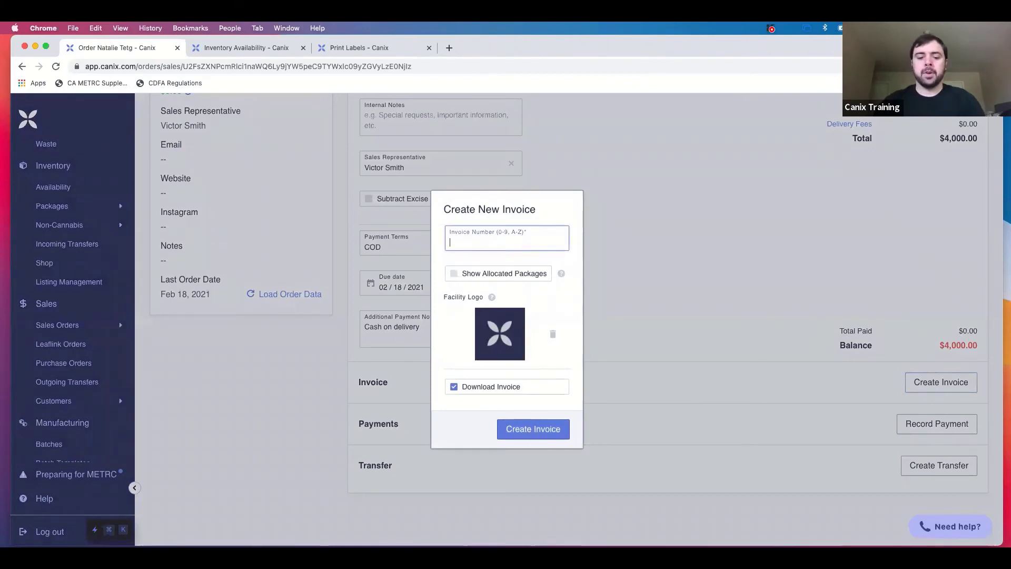
{"action": "type", "text": "0000289"}
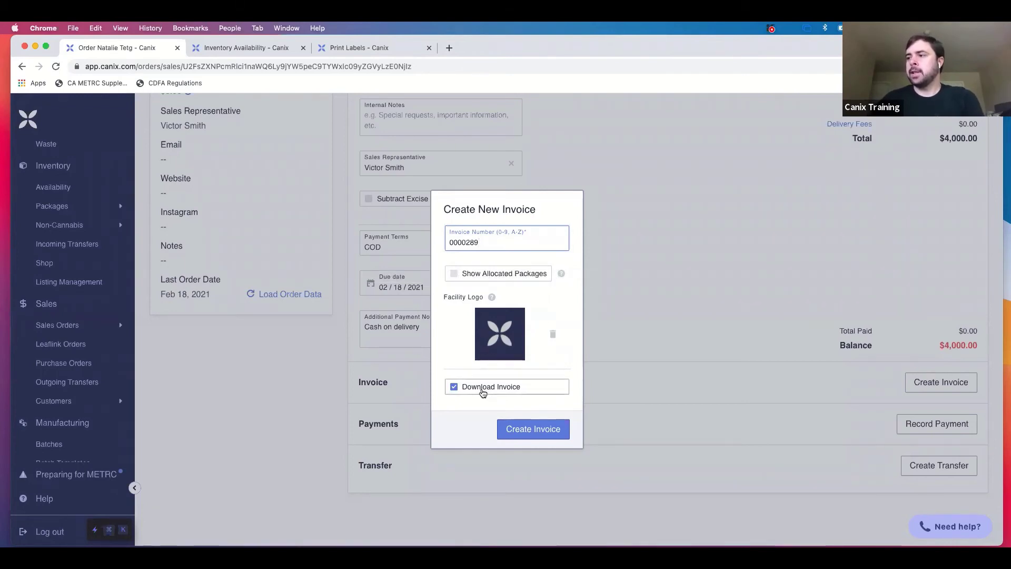
{"action": "left_click", "coordinate": [532, 430]}
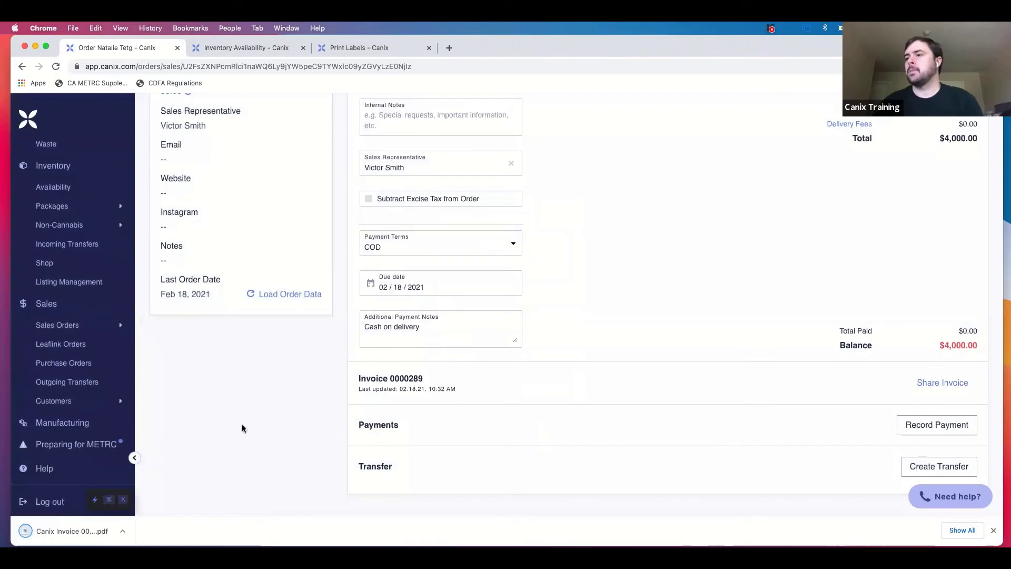
View the downloaded invoice 0000289 PDF, then return to the order tab.
{"action": "left_click", "coordinate": [86, 531]}
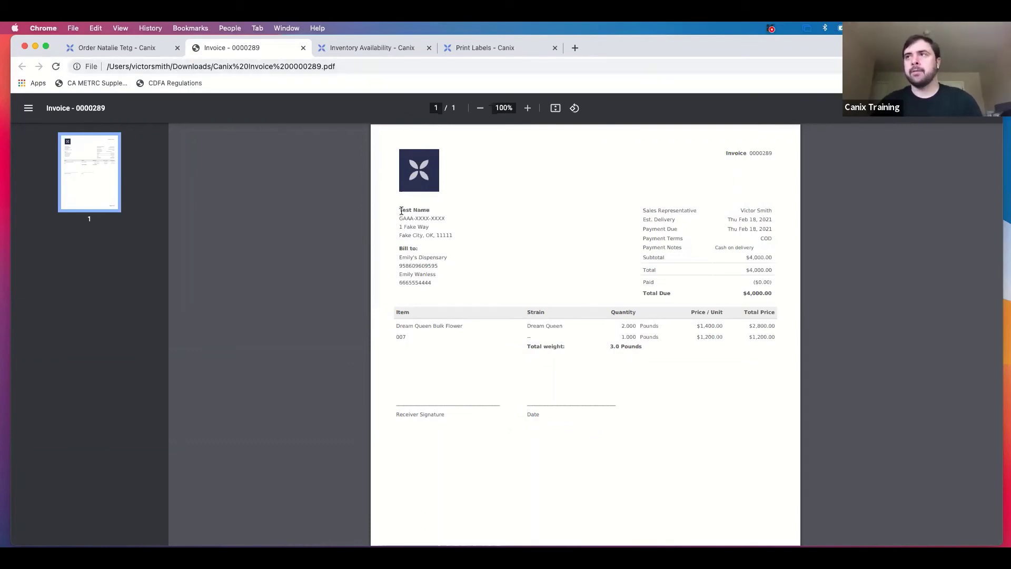
{"action": "left_click", "coordinate": [132, 48]}
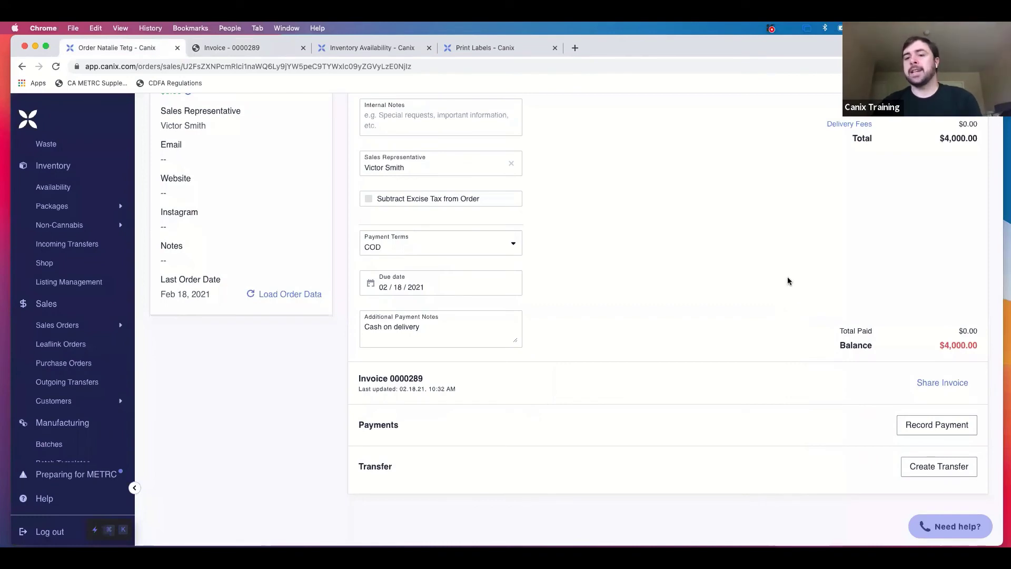
{"action": "left_click", "coordinate": [956, 383]}
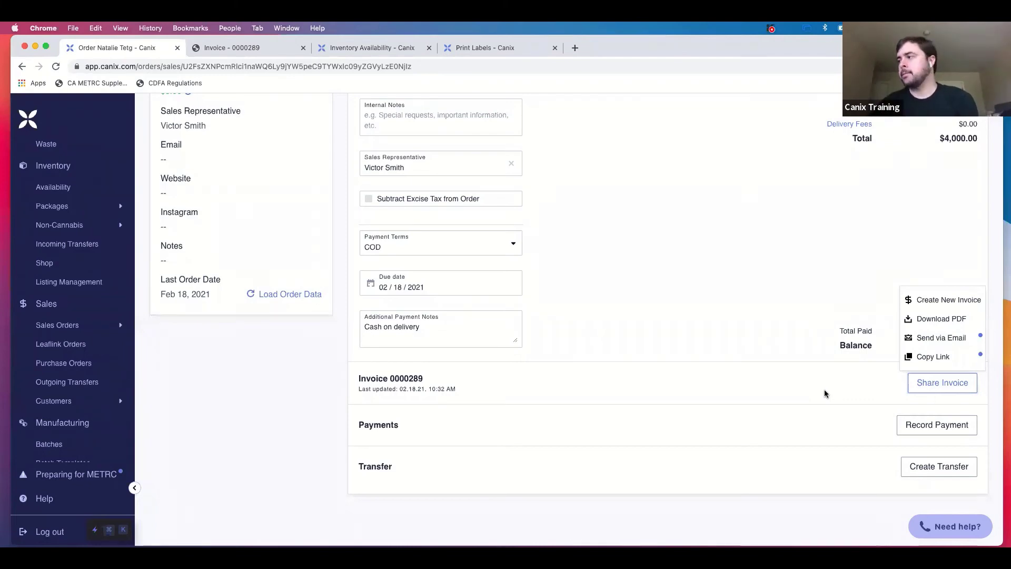
{"action": "left_click", "coordinate": [796, 260]}
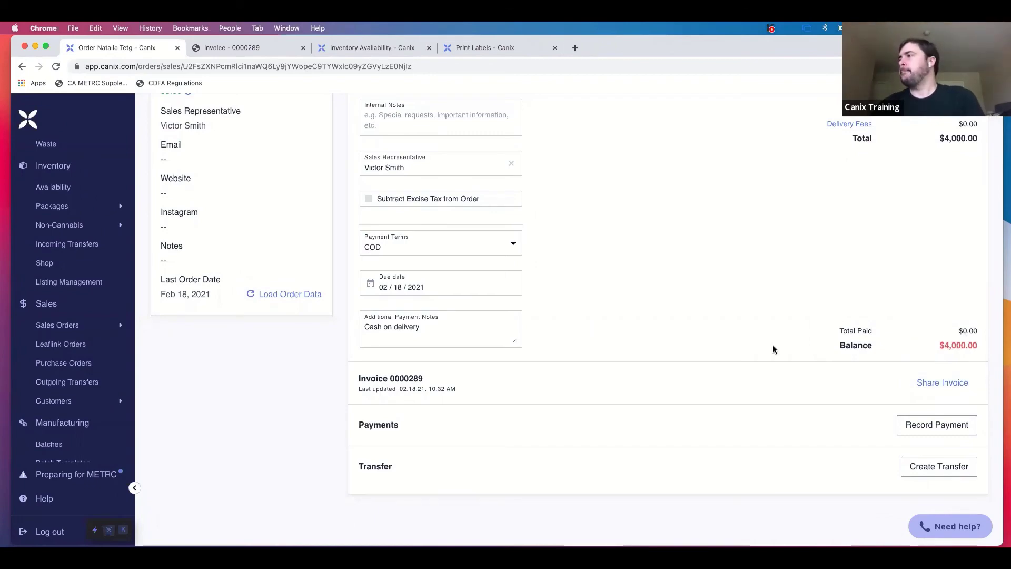
{"action": "scroll", "coordinate": [773, 346], "scroll_direction": "up", "scroll_amount": 5}
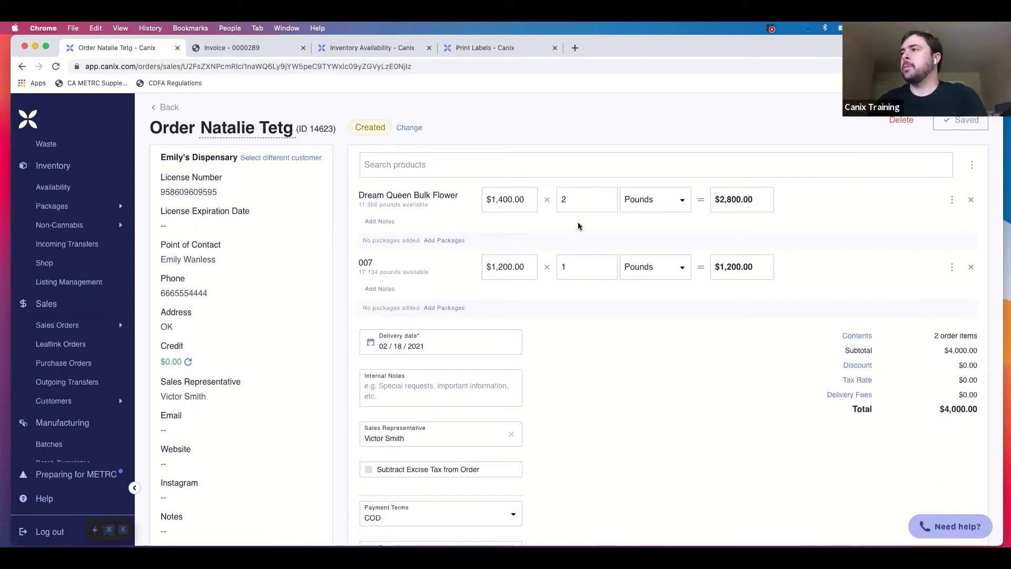
{"action": "left_click", "coordinate": [461, 244]}
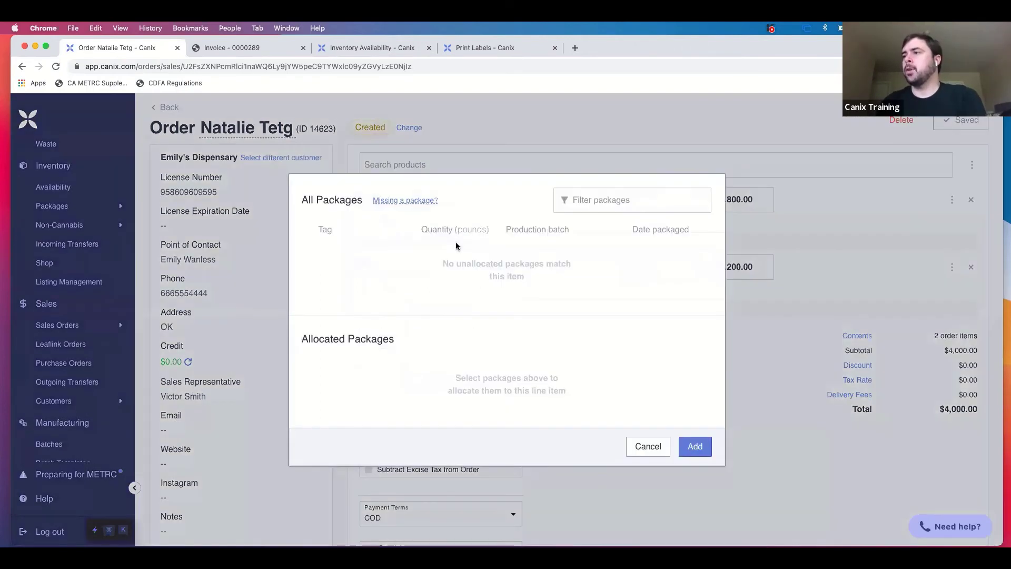
{"action": "left_click", "coordinate": [648, 456]}
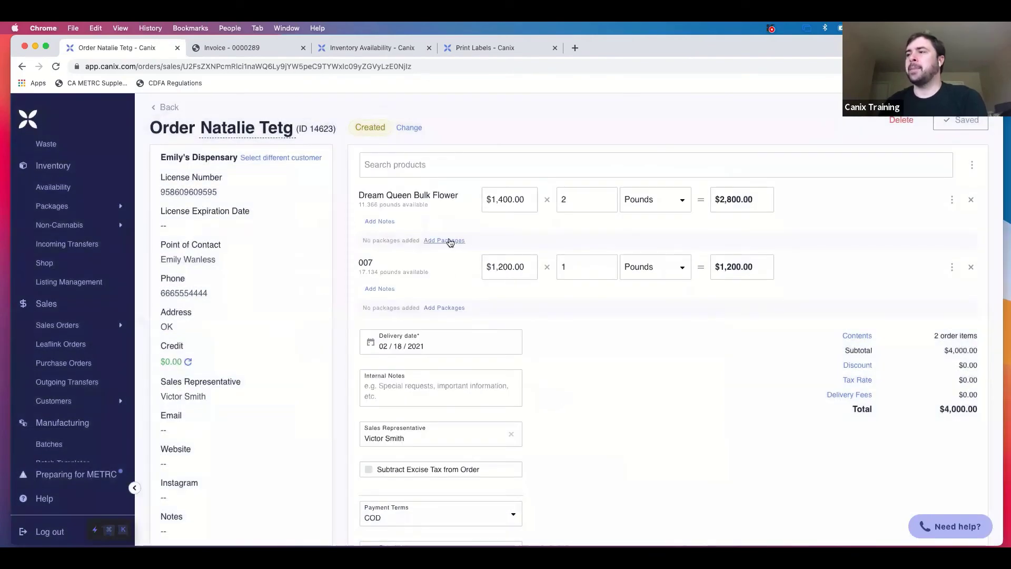
{"action": "left_click", "coordinate": [447, 241]}
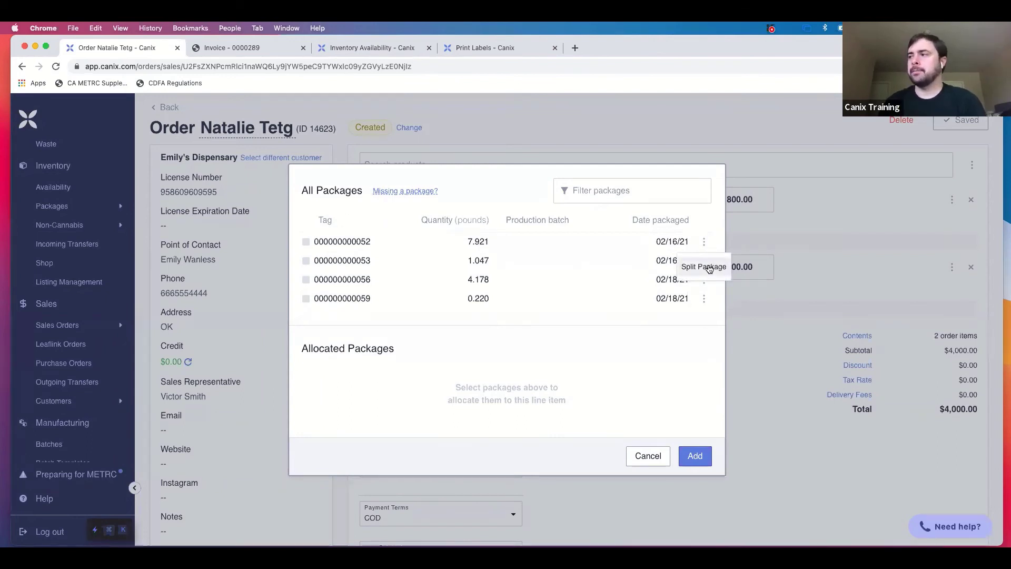
{"action": "left_click", "coordinate": [709, 267]}
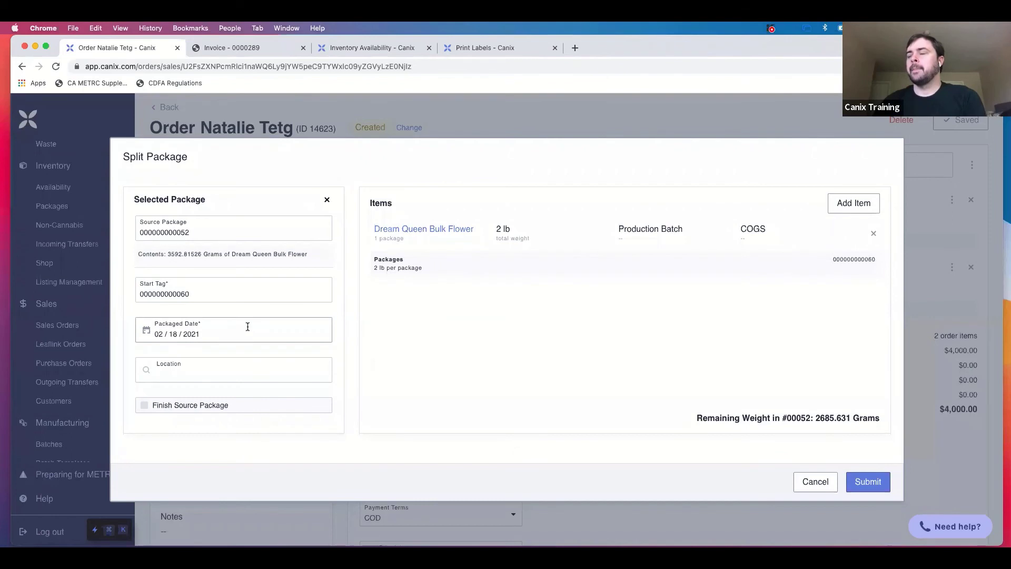
{"action": "left_click", "coordinate": [872, 484]}
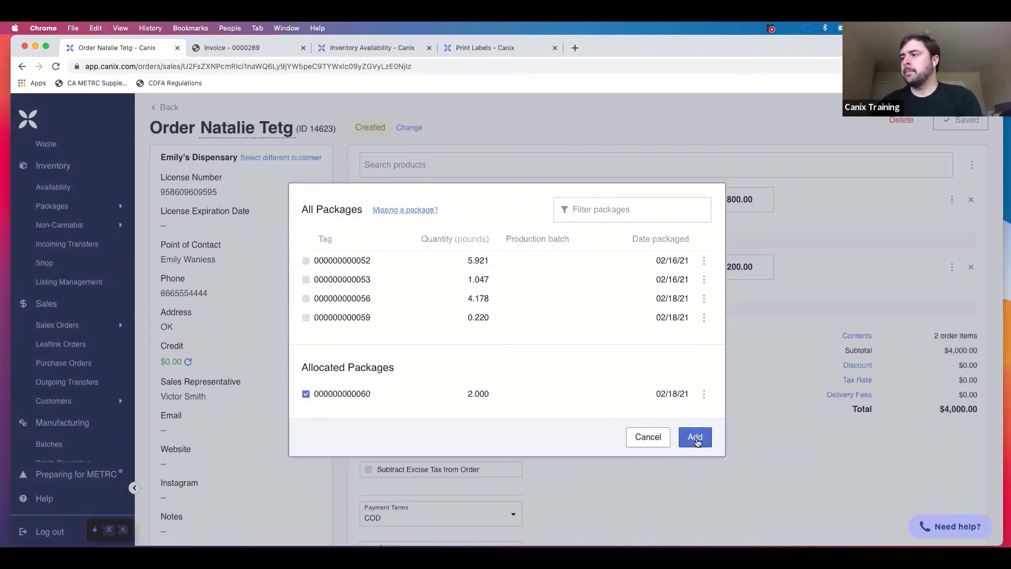
{"action": "left_click", "coordinate": [697, 439]}
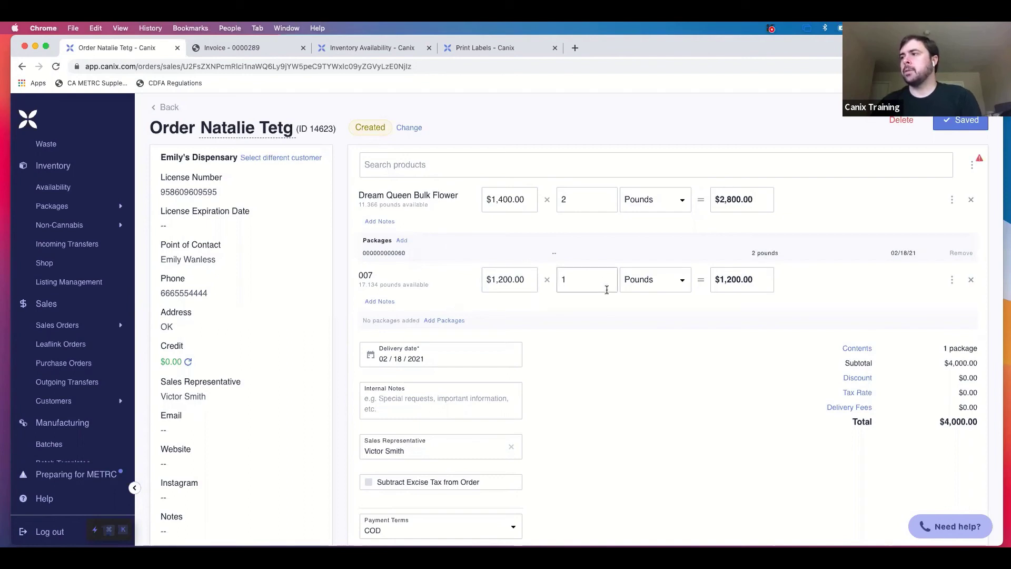
{"action": "left_click", "coordinate": [451, 320]}
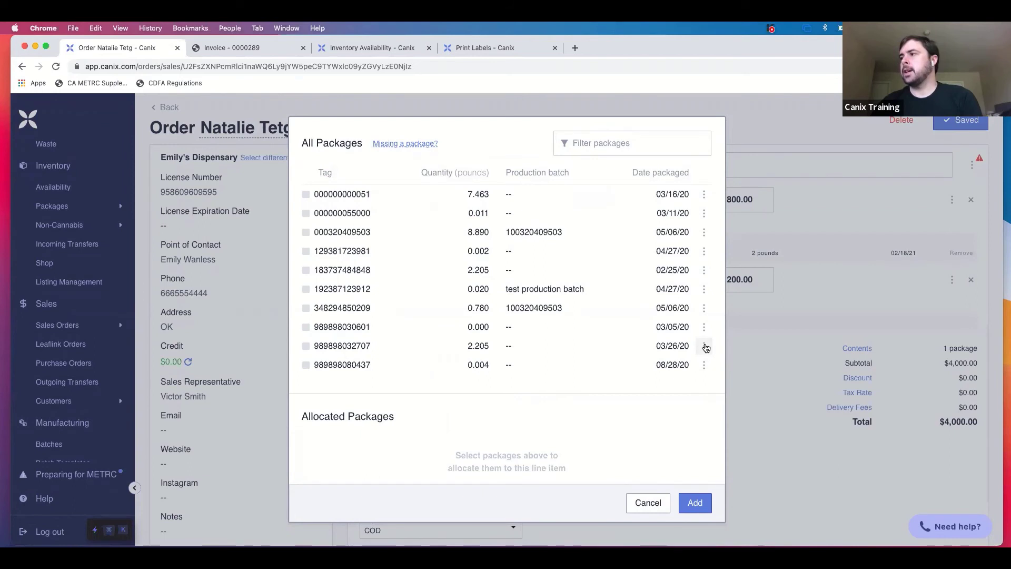
{"action": "left_click", "coordinate": [705, 346]}
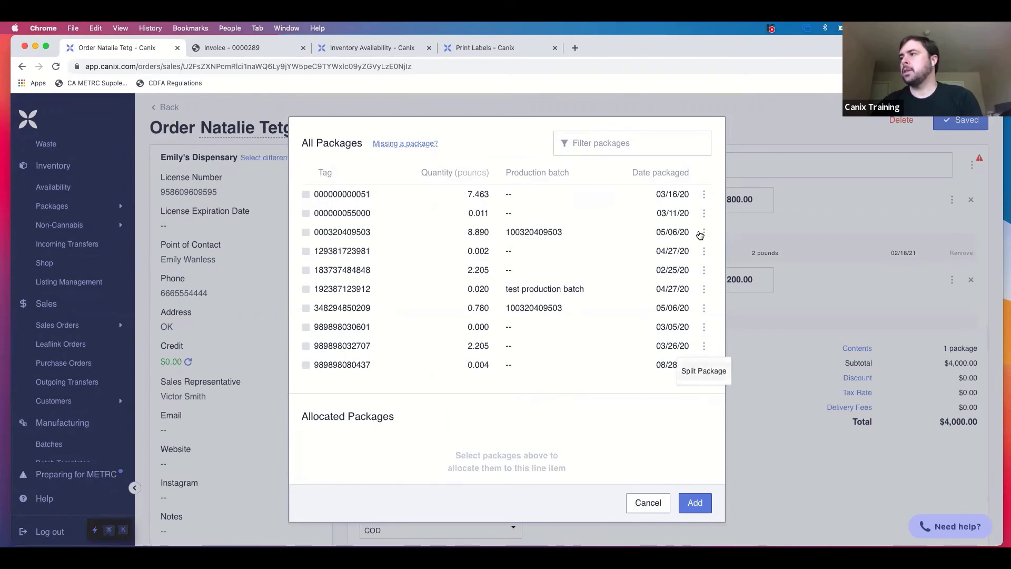
{"action": "left_click", "coordinate": [704, 195]}
{"action": "left_click", "coordinate": [705, 220]}
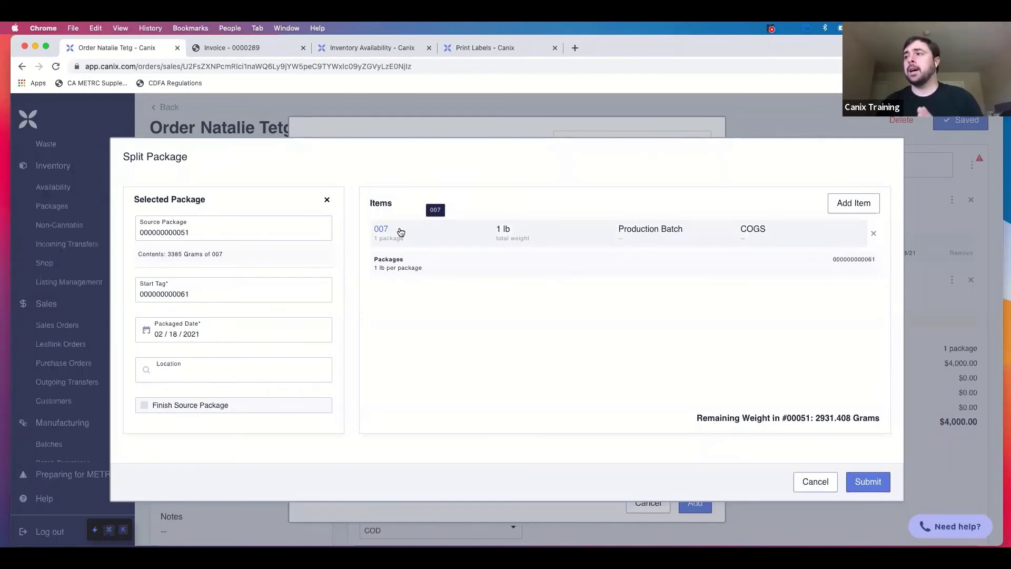
{"action": "left_click", "coordinate": [431, 232]}
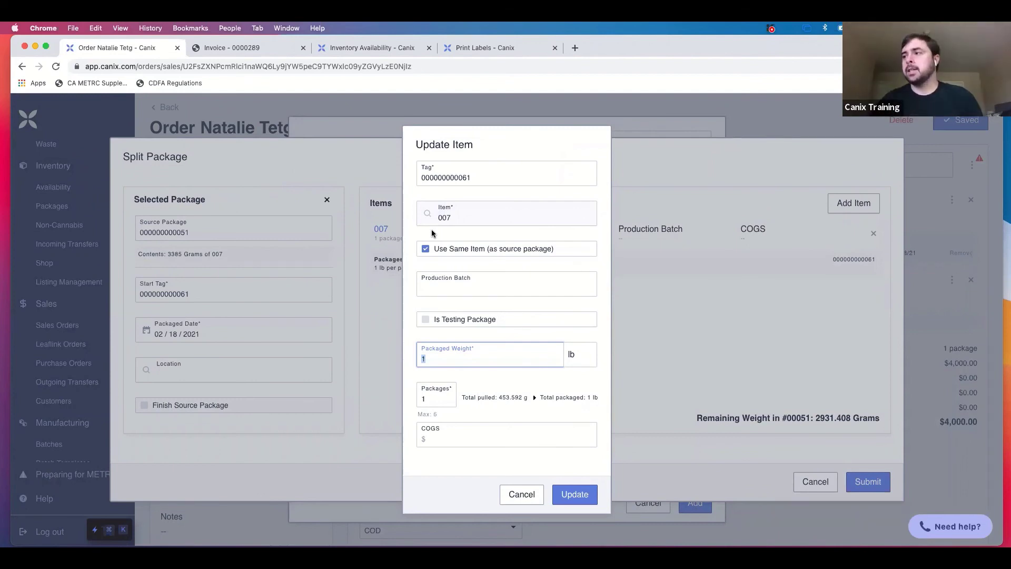
Browse alternative items in Update Item, then cancel, keeping the item as 007.
{"action": "left_click", "coordinate": [467, 251]}
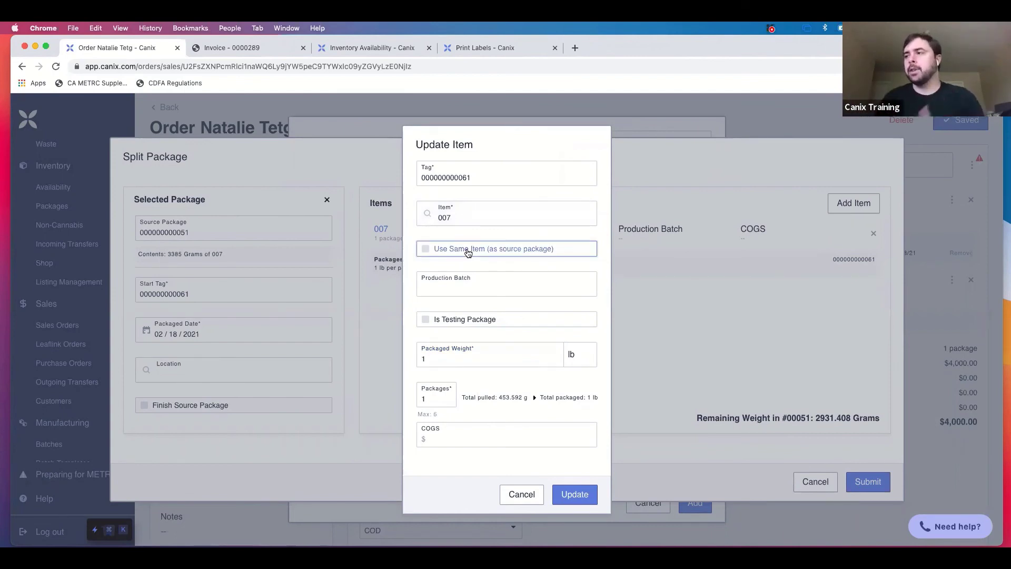
{"action": "left_click", "coordinate": [477, 211]}
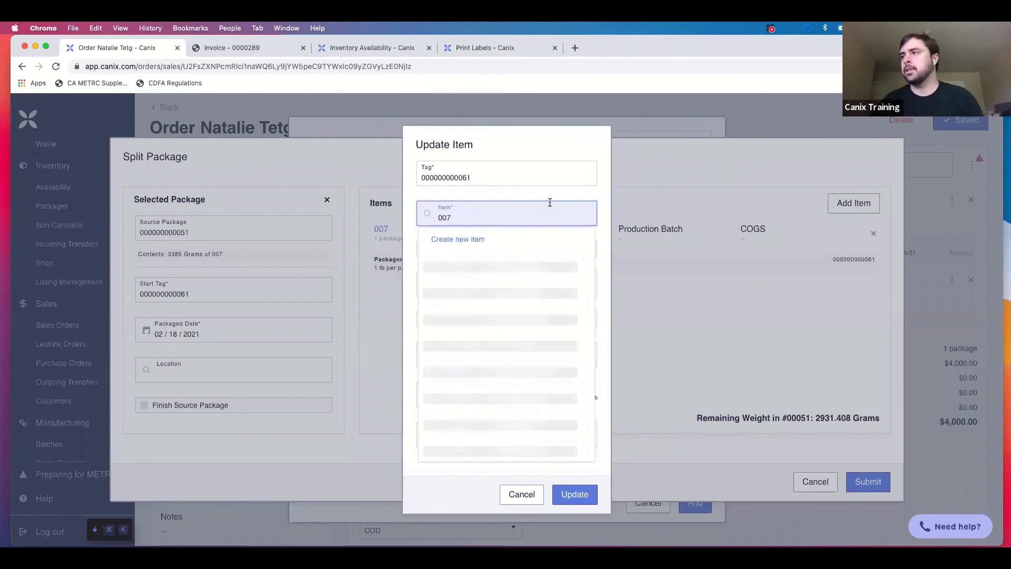
{"action": "left_click", "coordinate": [515, 501]}
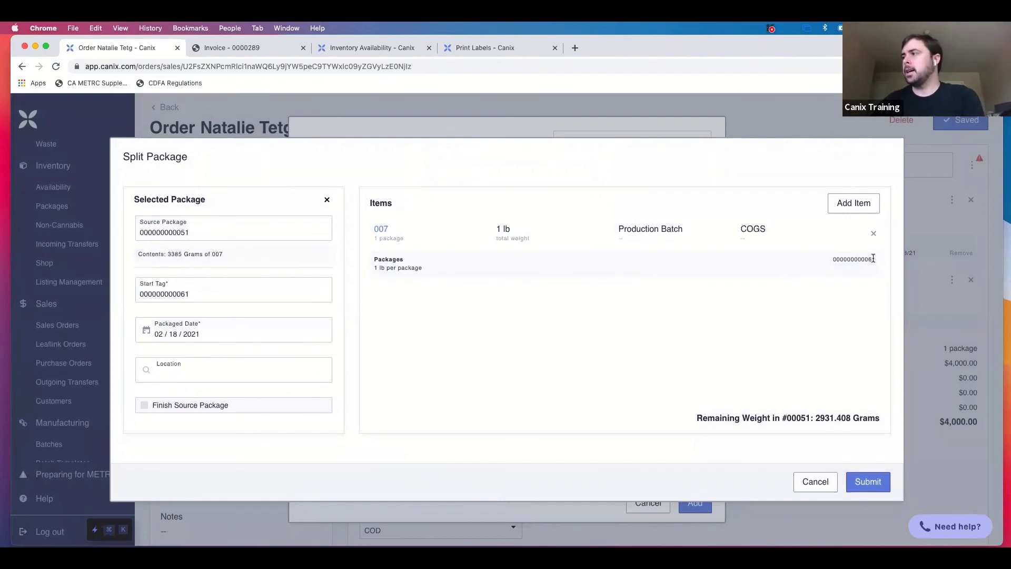
{"action": "left_click", "coordinate": [864, 484]}
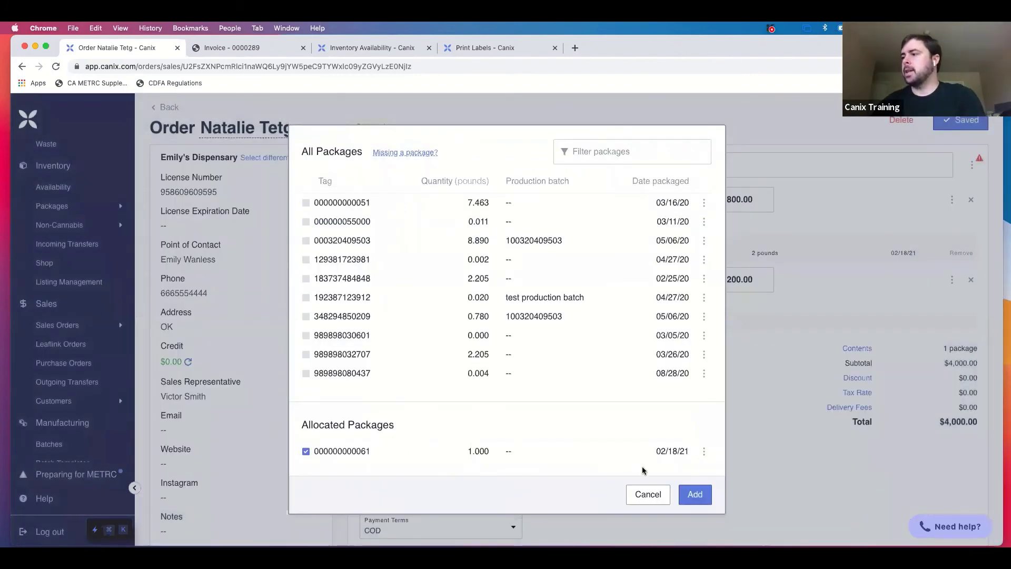
{"action": "left_click", "coordinate": [685, 493]}
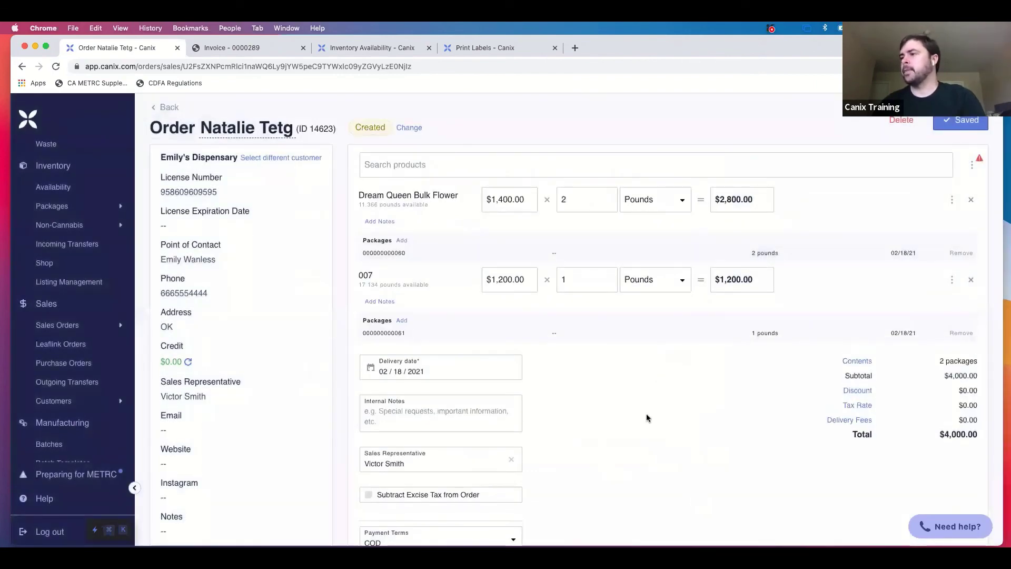
{"action": "scroll", "coordinate": [648, 417], "scroll_direction": "down", "scroll_amount": 2}
Create a transfer from the bottom of the sales order.
{"action": "scroll", "coordinate": [648, 418], "scroll_direction": "up", "scroll_amount": 2}
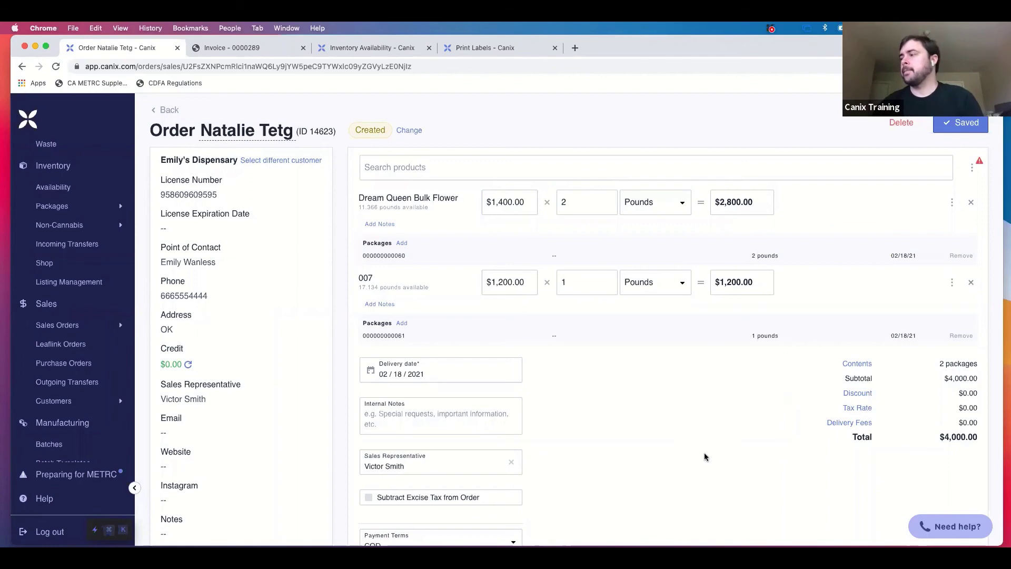
{"action": "scroll", "coordinate": [706, 457], "scroll_direction": "down", "scroll_amount": 10}
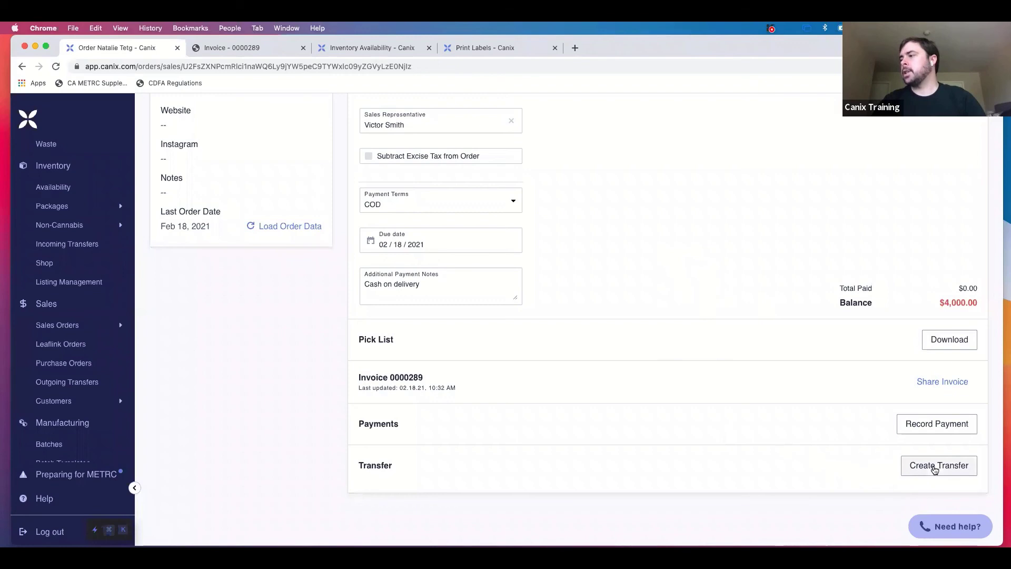
{"action": "left_click", "coordinate": [935, 468]}
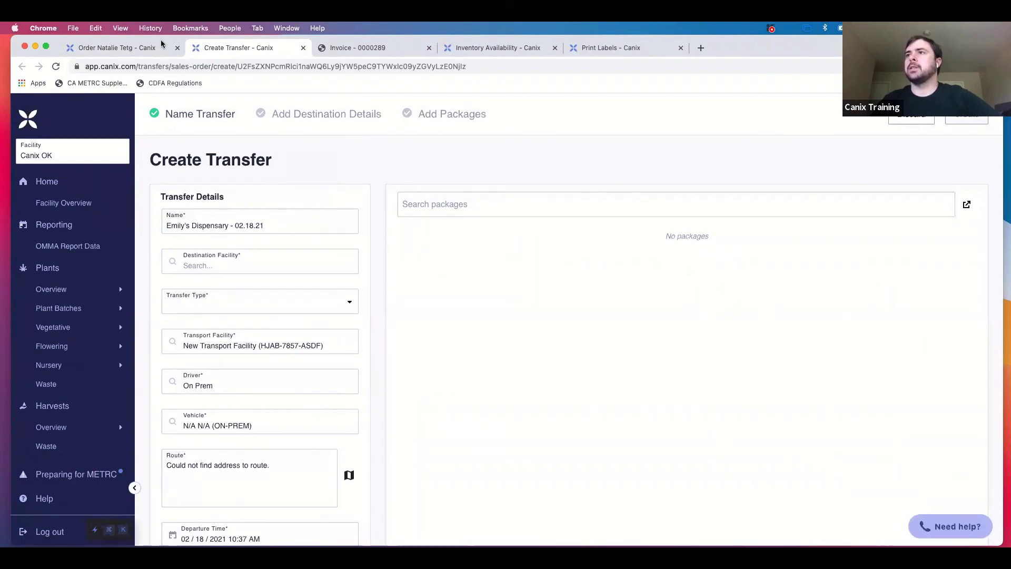
Return to the Emily's Dispensary sales order and save it.
{"action": "left_click", "coordinate": [127, 48]}
{"action": "scroll", "coordinate": [790, 237], "scroll_direction": "up", "scroll_amount": 10}
{"action": "left_click", "coordinate": [952, 124]}
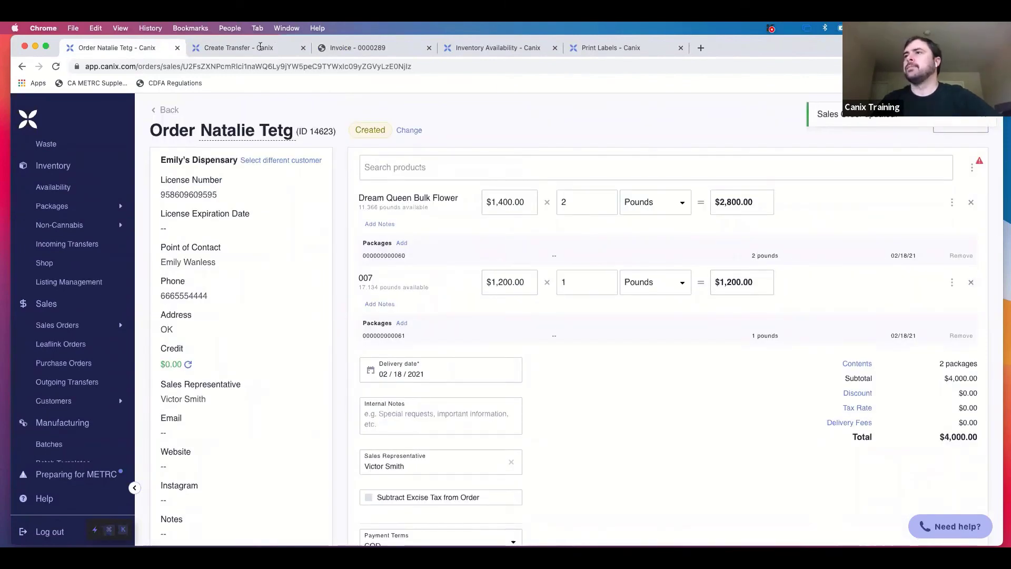
{"action": "left_click", "coordinate": [303, 48]}
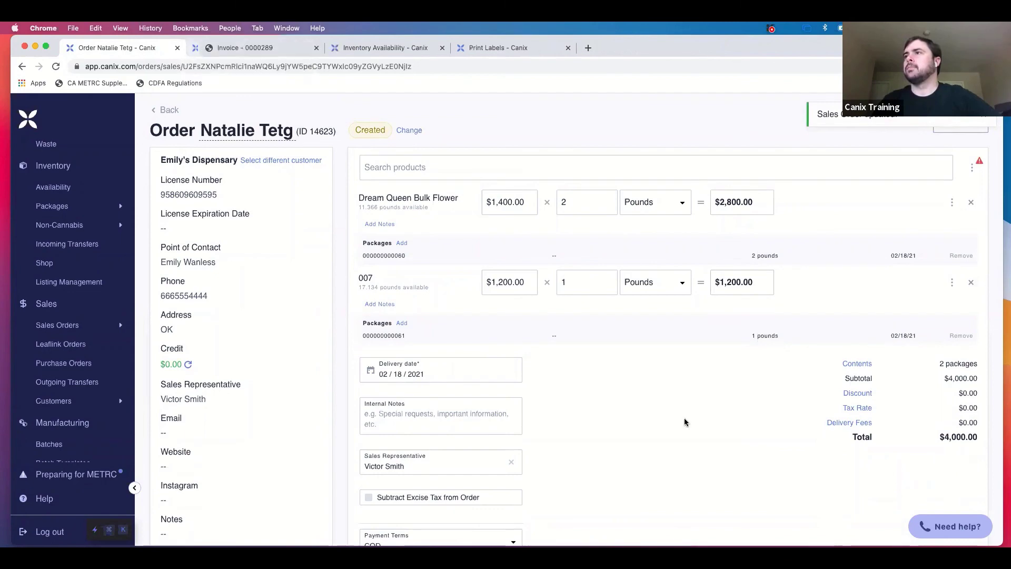
{"action": "scroll", "coordinate": [685, 418], "scroll_direction": "down", "scroll_amount": 10}
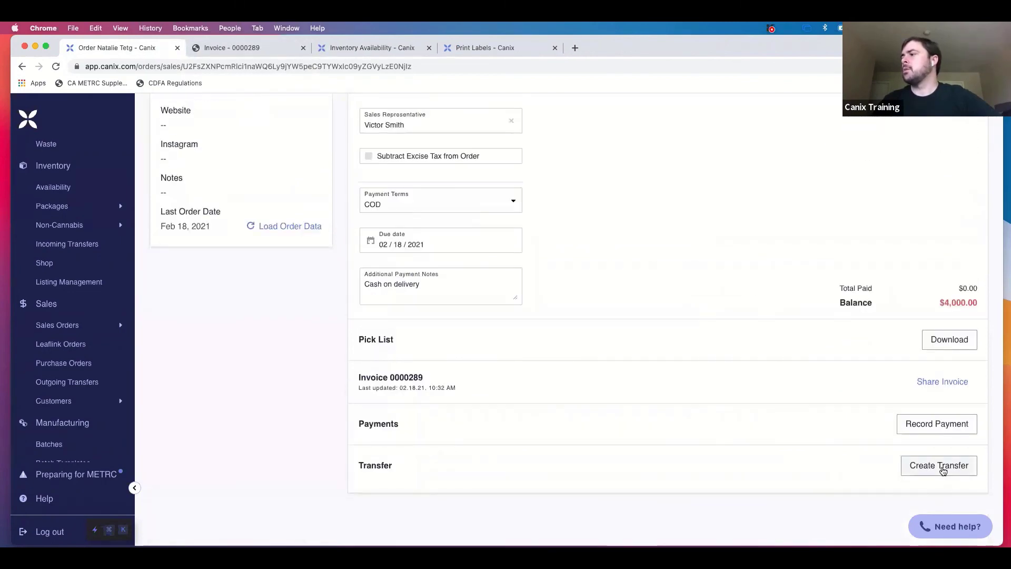
{"action": "left_click", "coordinate": [942, 468]}
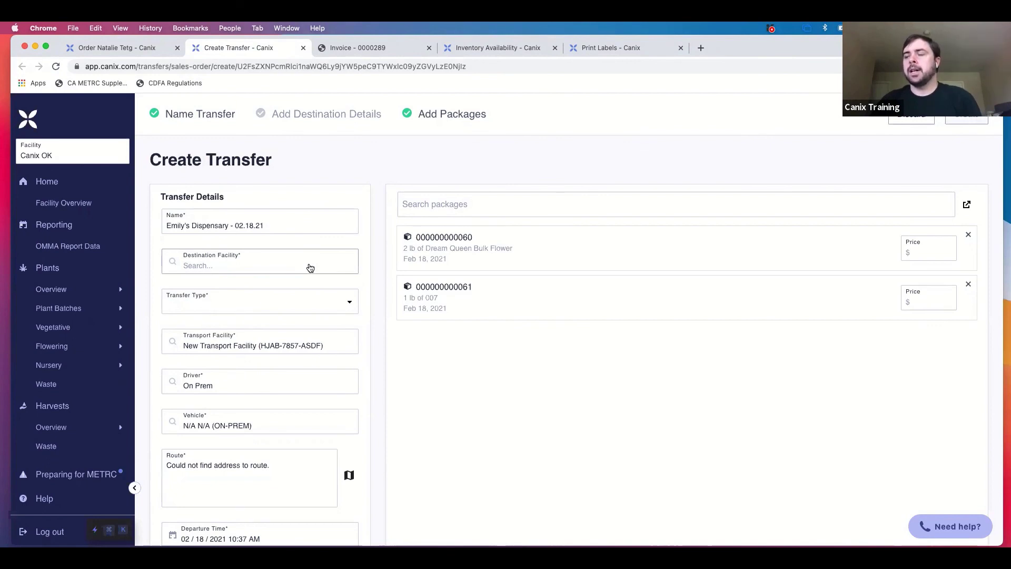
{"action": "left_click", "coordinate": [310, 267]}
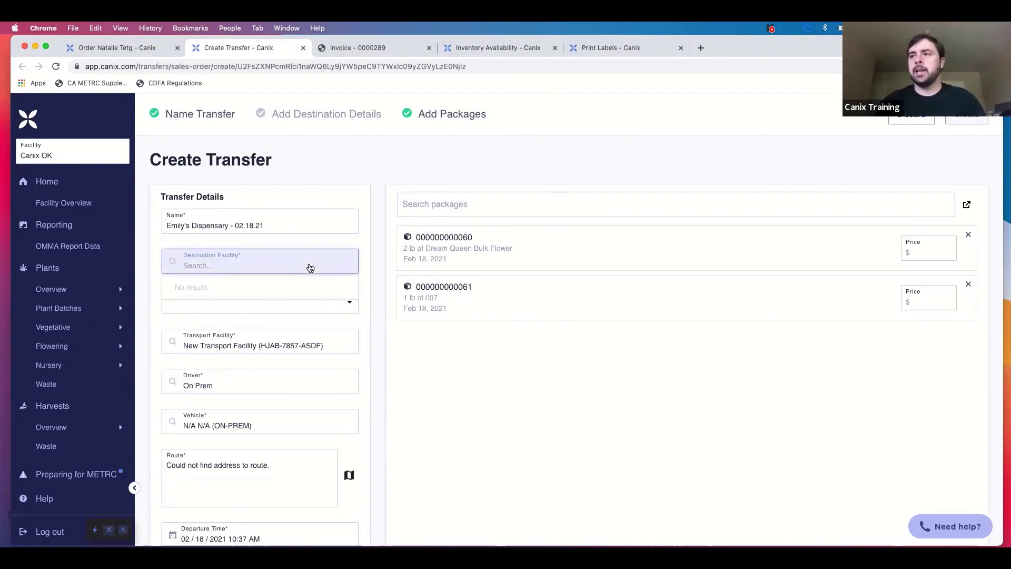
Search 'd' and choose Haze Company LLC as the destination facility.
{"action": "type", "text": "d"}
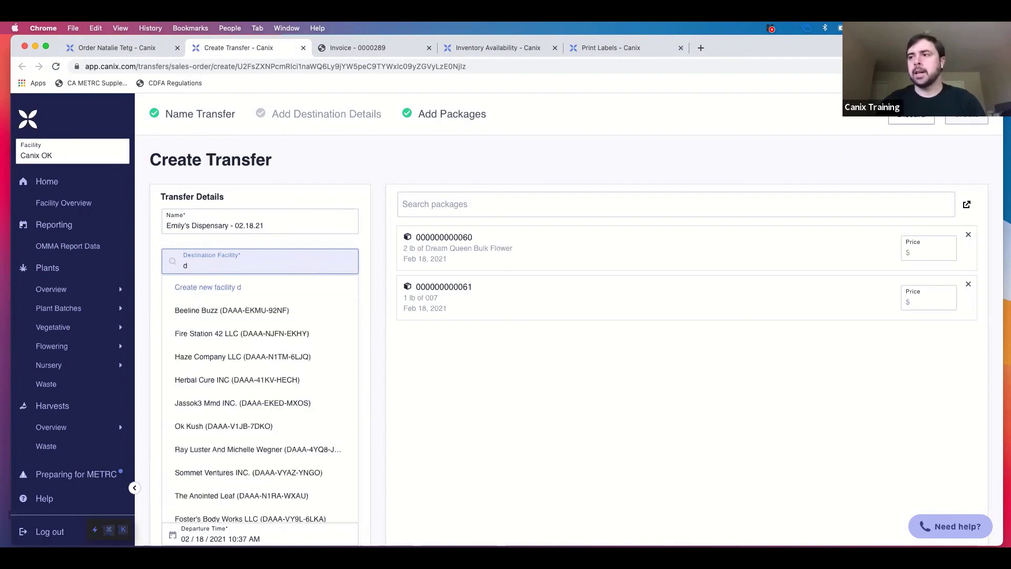
{"action": "left_click", "coordinate": [291, 361]}
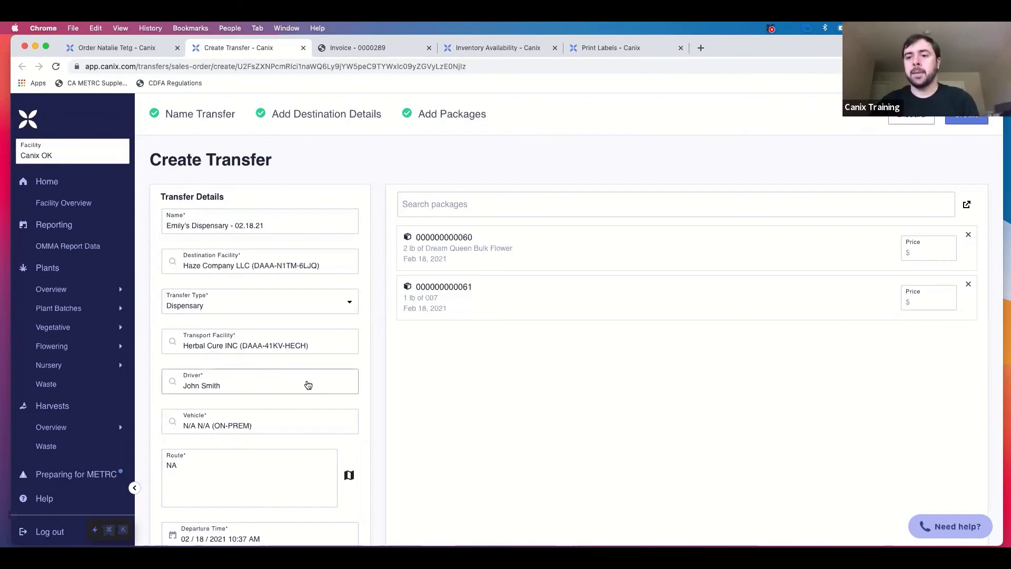
Clear the Vehicle field, search 'c', and dismiss the Add Vehicle form unsaved.
{"action": "left_click", "coordinate": [301, 386]}
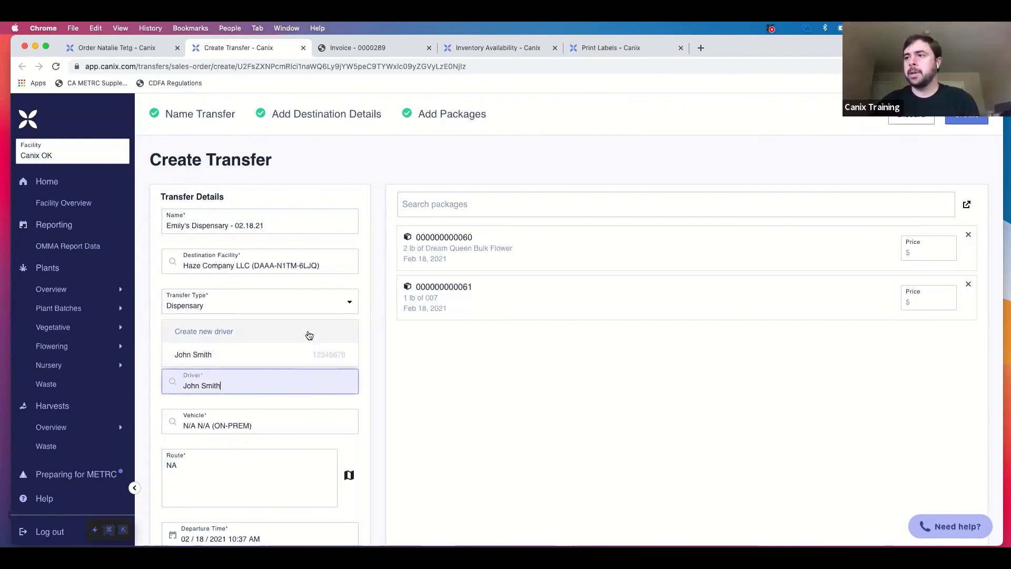
{"action": "left_click", "coordinate": [320, 424]}
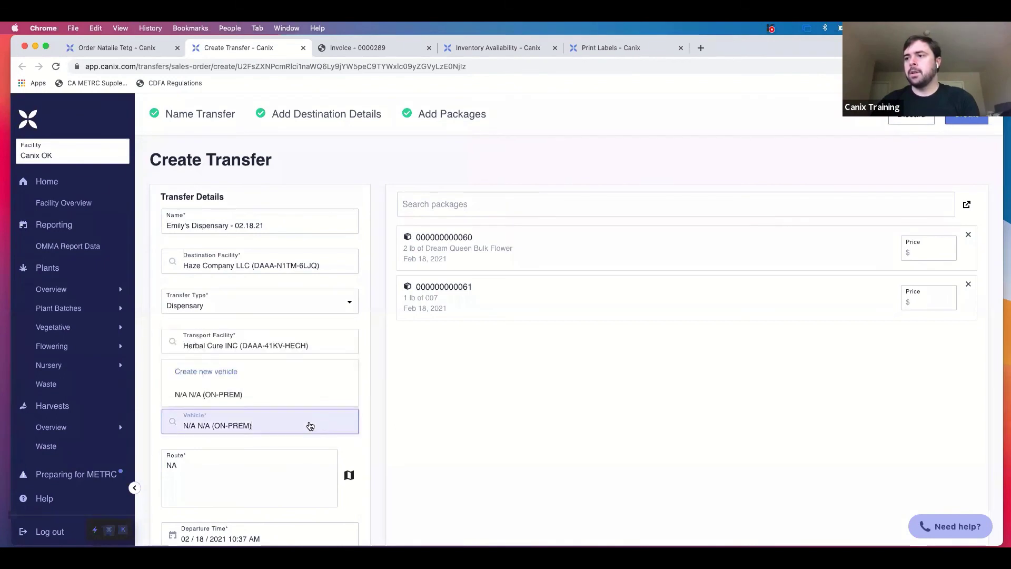
{"action": "left_click", "coordinate": [299, 427]}
{"action": "key", "text": "BackSpace"}
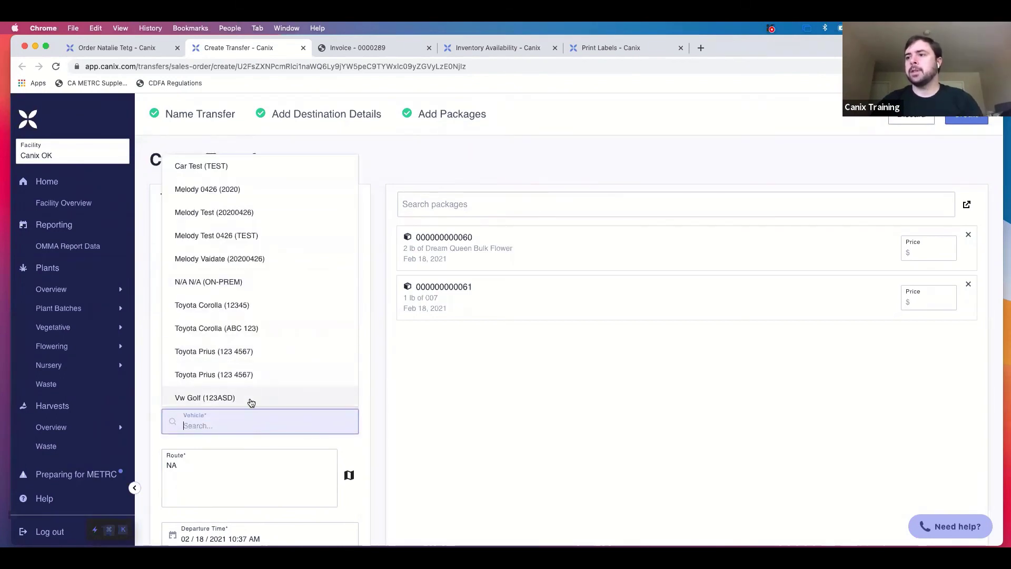
{"action": "type", "text": "c"}
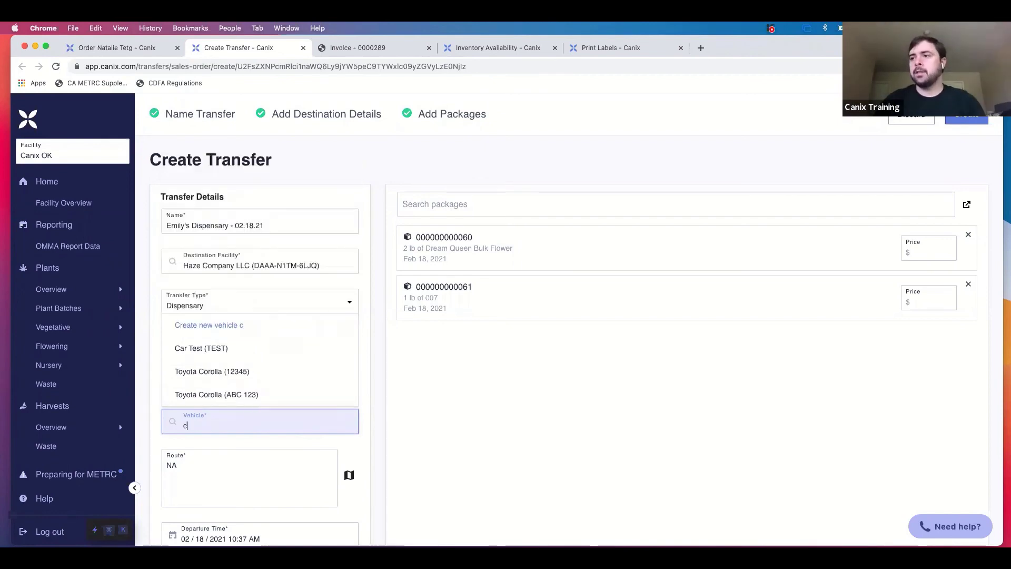
{"action": "left_click", "coordinate": [224, 331]}
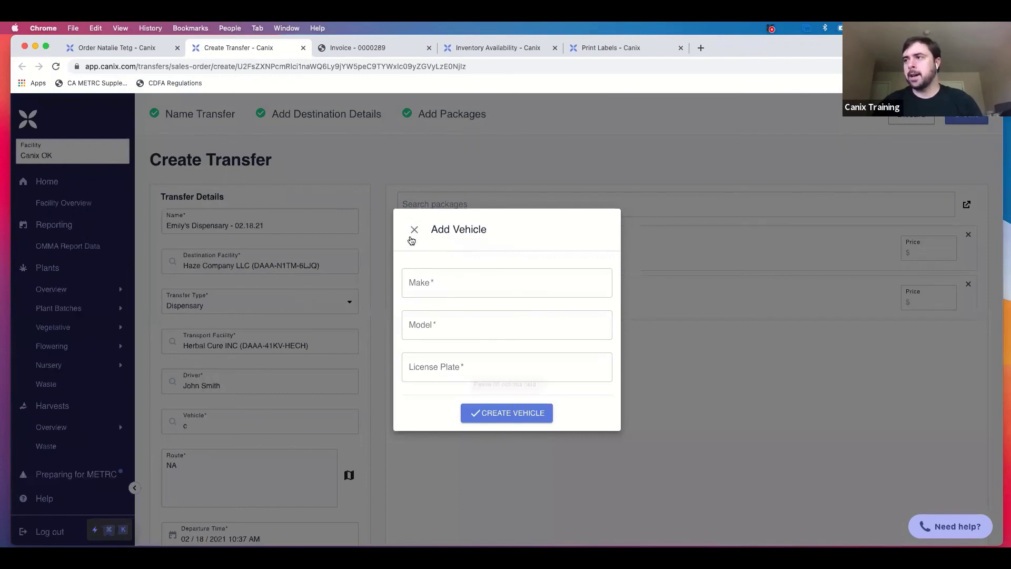
{"action": "left_click", "coordinate": [410, 238]}
Cancel the Create Driver dialog, then select Toyota Corolla (12345) as the vehicle.
{"action": "left_click", "coordinate": [272, 374]}
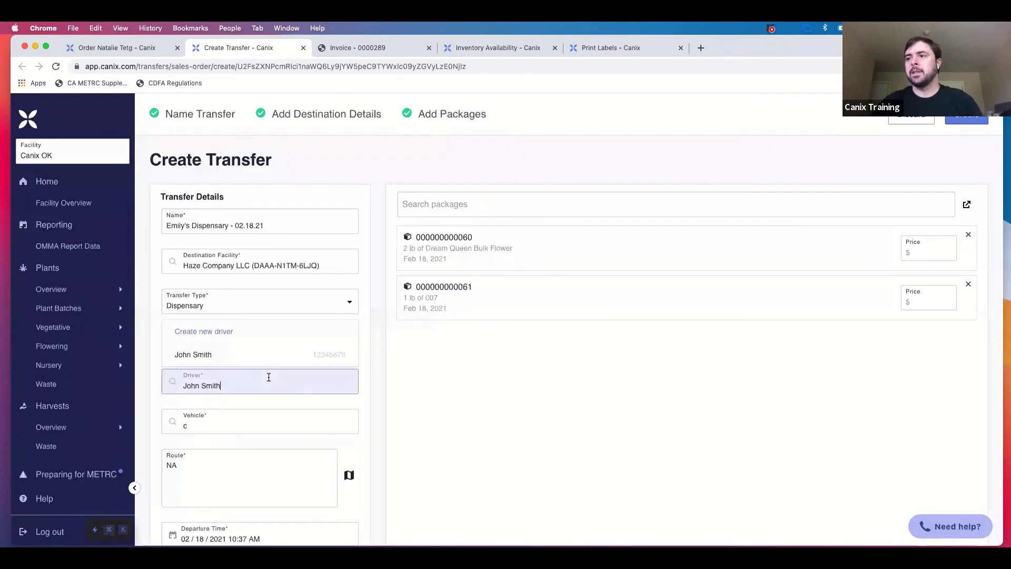
{"action": "left_click", "coordinate": [227, 332]}
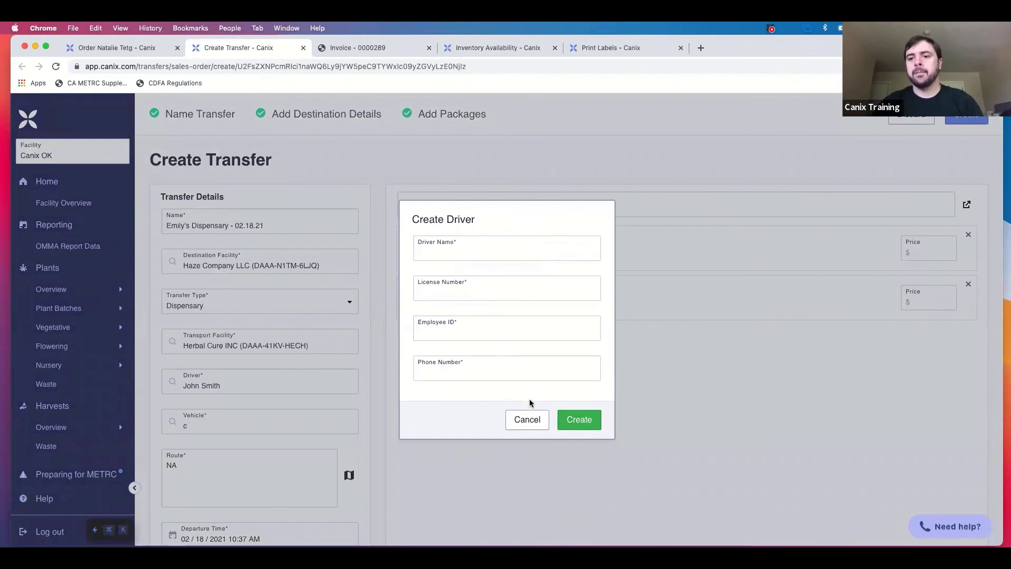
{"action": "left_click", "coordinate": [541, 418]}
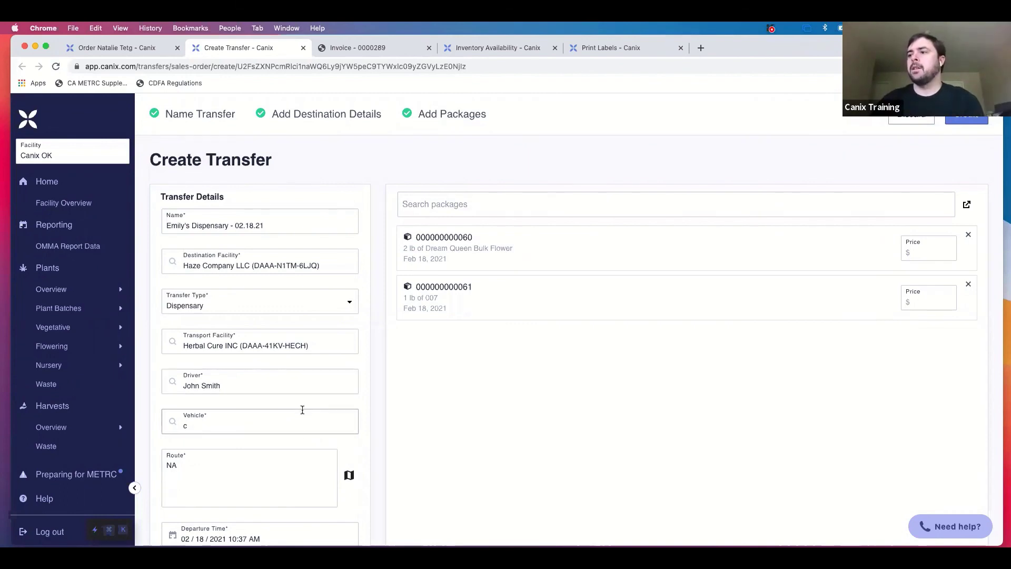
{"action": "left_click", "coordinate": [302, 427]}
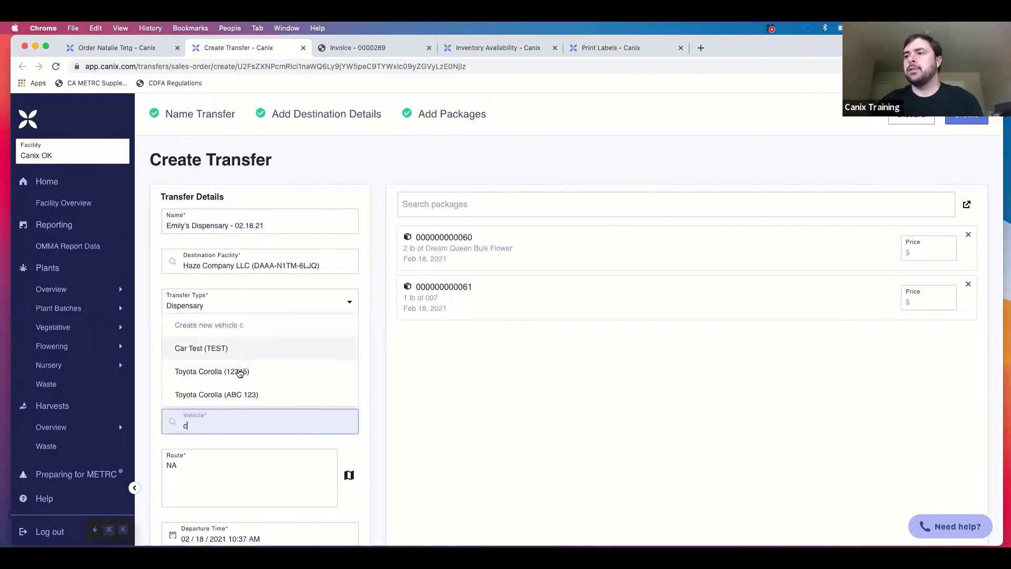
{"action": "left_click", "coordinate": [241, 376]}
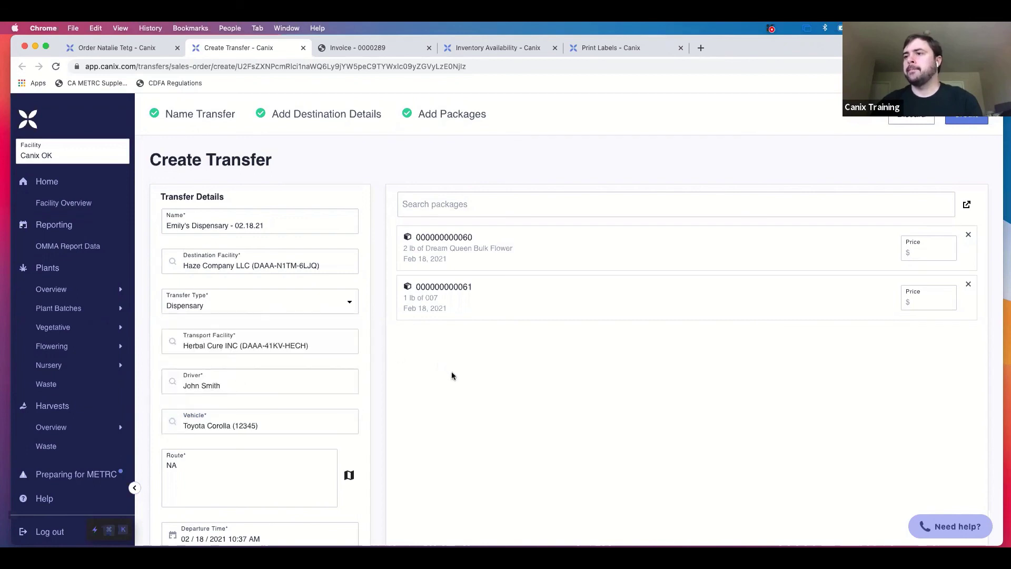
{"action": "scroll", "coordinate": [354, 411], "scroll_direction": "down", "scroll_amount": 3}
Delete the NA route text so it regenerates, leaving the departure time unchanged.
{"action": "double_click", "coordinate": [193, 405]}
{"action": "key", "text": "BackSpace"}
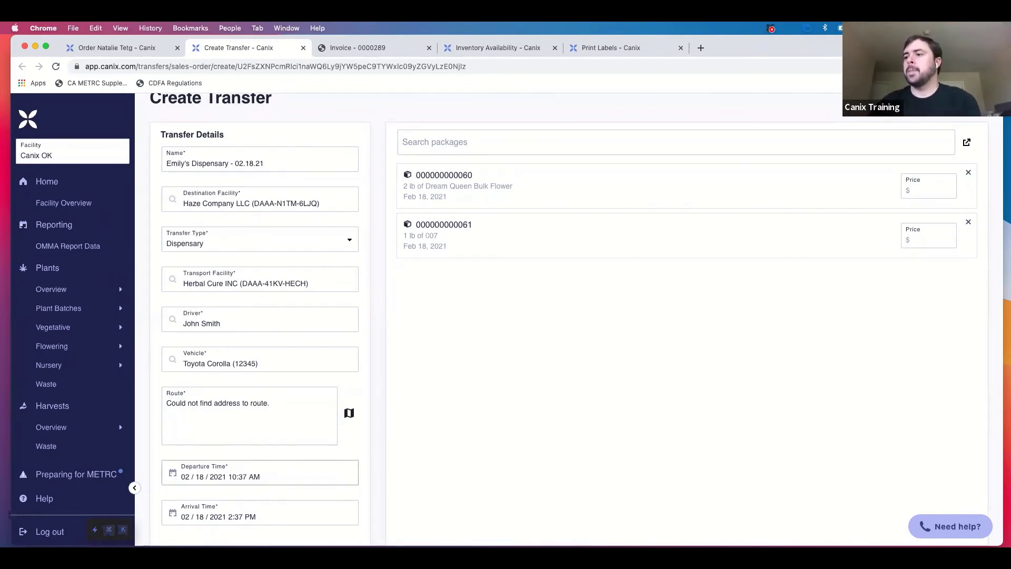
{"action": "left_click", "coordinate": [253, 477]}
{"action": "key", "text": "Escape"}
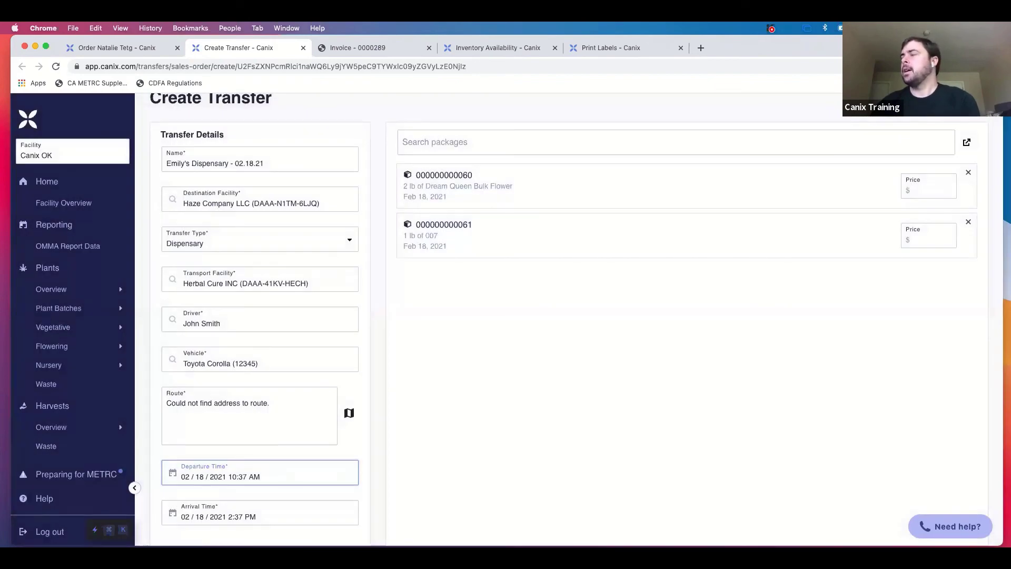
{"action": "scroll", "coordinate": [569, 326], "scroll_direction": "up", "scroll_amount": 2}
{"action": "scroll", "coordinate": [569, 326], "scroll_direction": "down", "scroll_amount": 2}
{"action": "scroll", "coordinate": [569, 326], "scroll_direction": "up", "scroll_amount": 1}
{"action": "scroll", "coordinate": [569, 326], "scroll_direction": "up", "scroll_amount": 2}
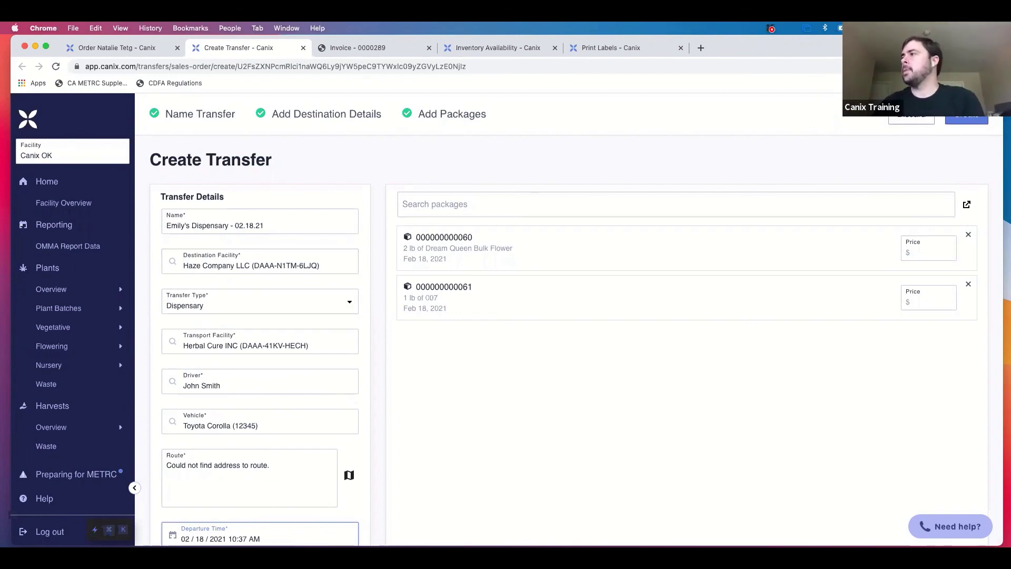
Confirm creating the 2-package transfer, then download and open its manifest PDF.
{"action": "left_click", "coordinate": [967, 114]}
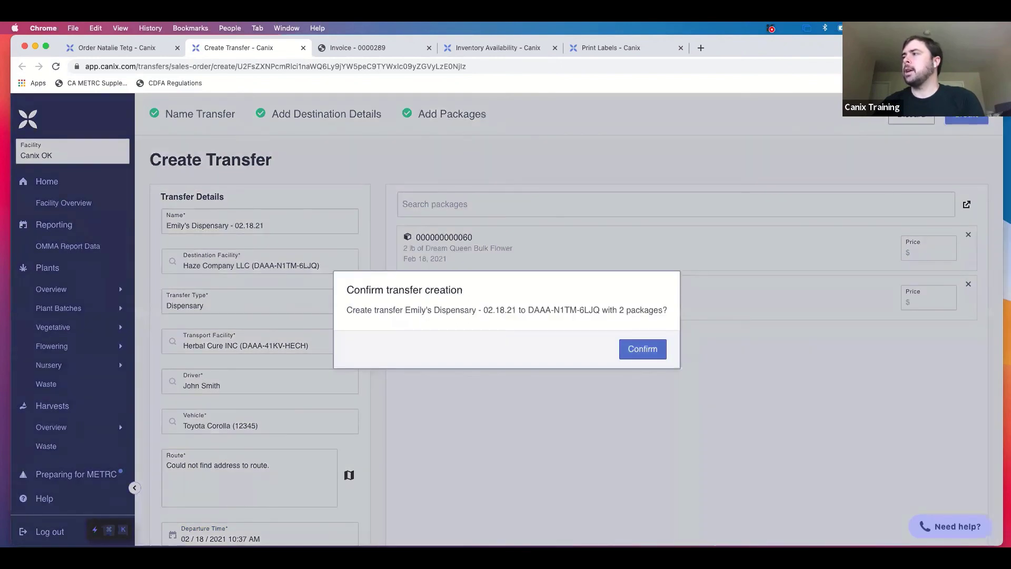
{"action": "left_click", "coordinate": [642, 349]}
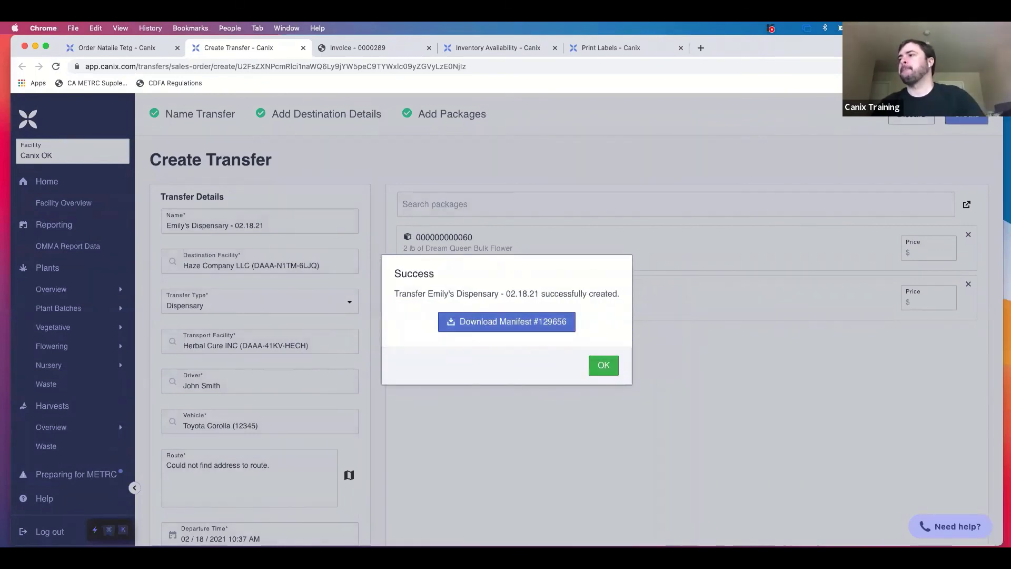
{"action": "left_click", "coordinate": [506, 321]}
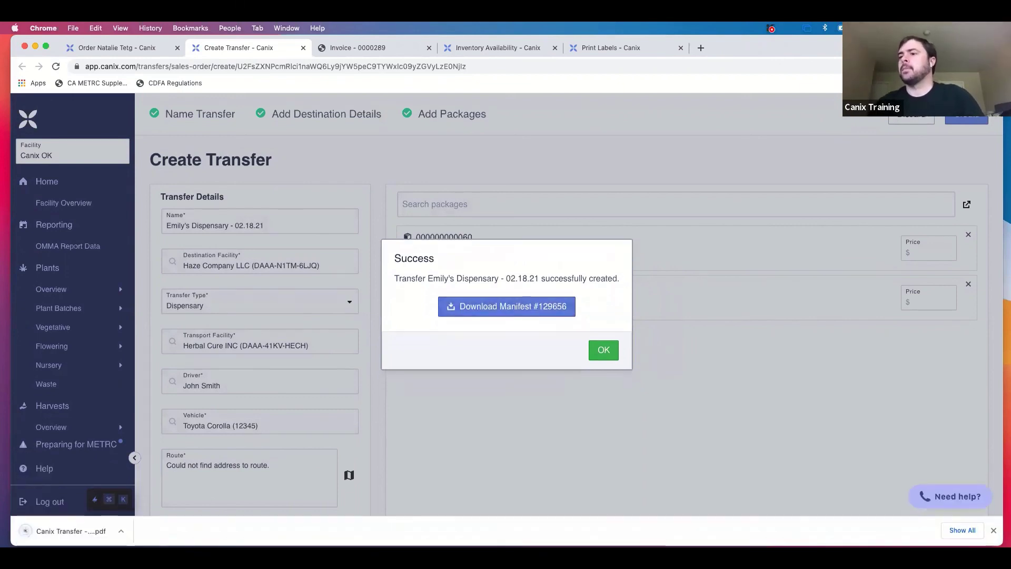
{"action": "left_click", "coordinate": [70, 531]}
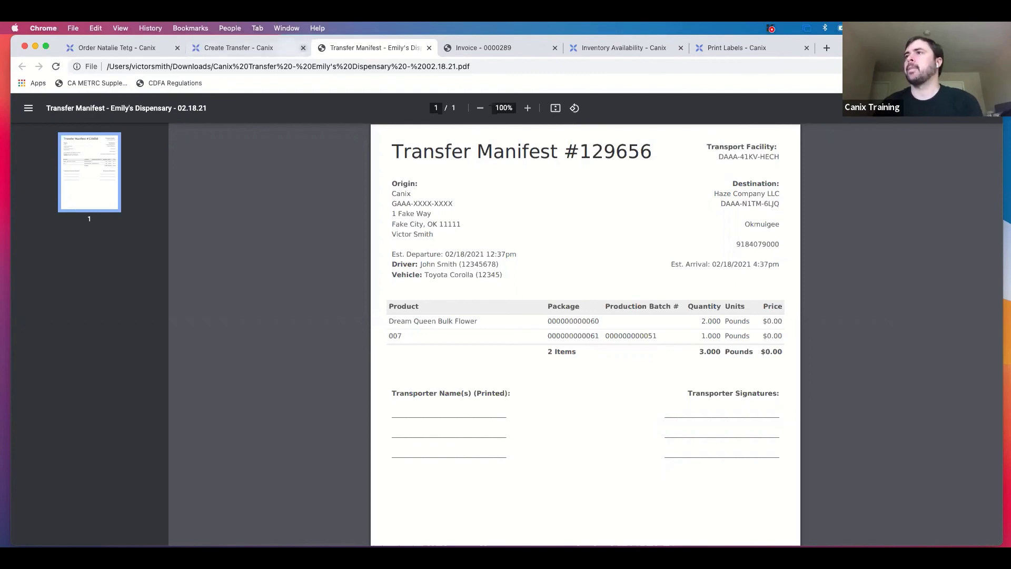
Back in the Create Transfer tab, dismiss the Success dialog to reach Outgoing Transfers.
{"action": "left_click", "coordinate": [282, 47]}
{"action": "left_click", "coordinate": [604, 365]}
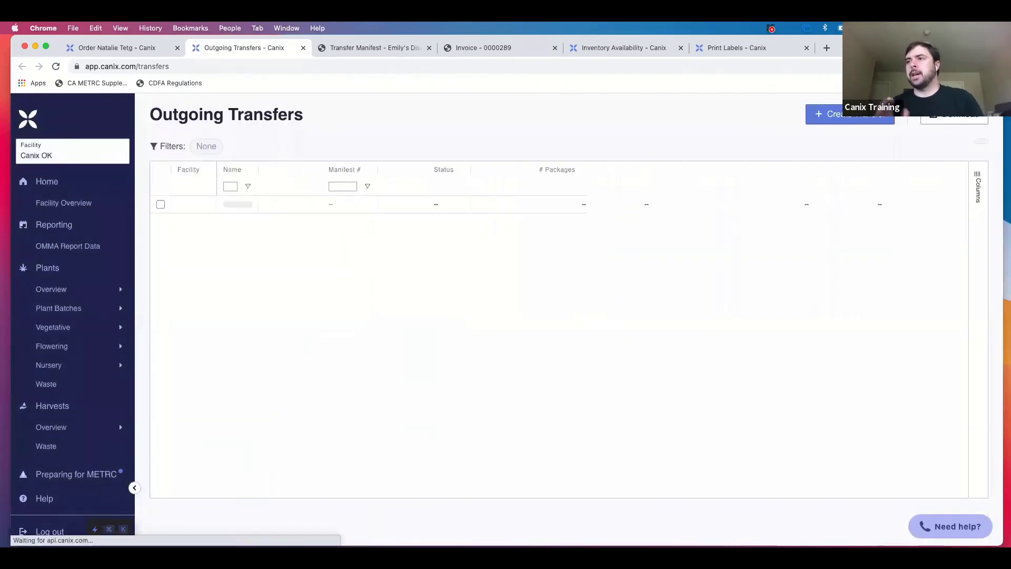